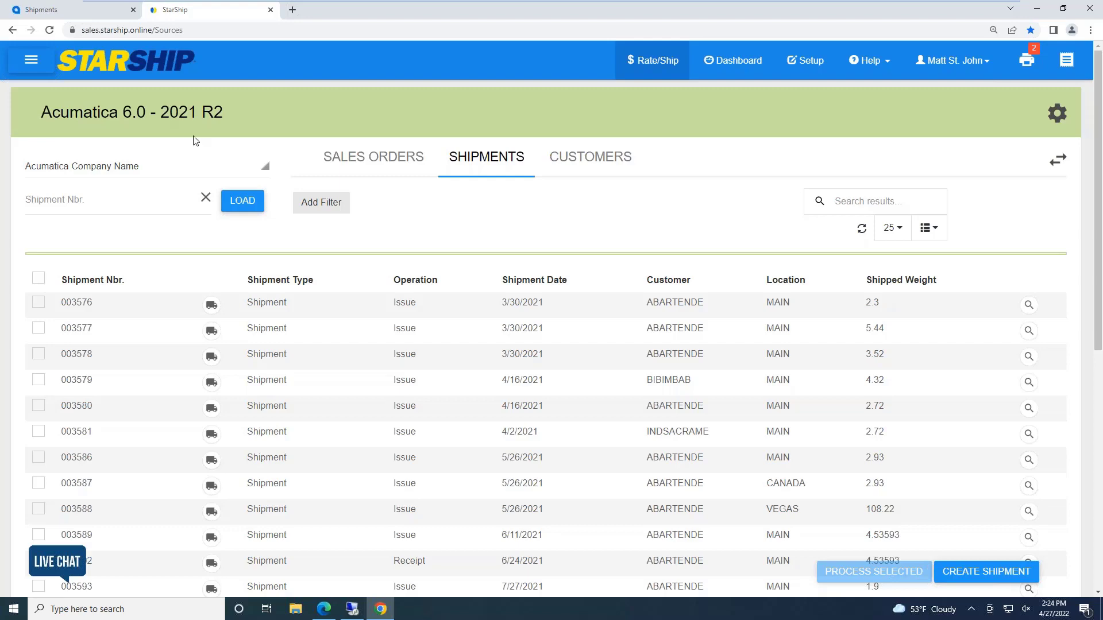
Look over the Acumatica shipment records, the matching StarShip Shipments list and the columns available for it.
click(83, 20)
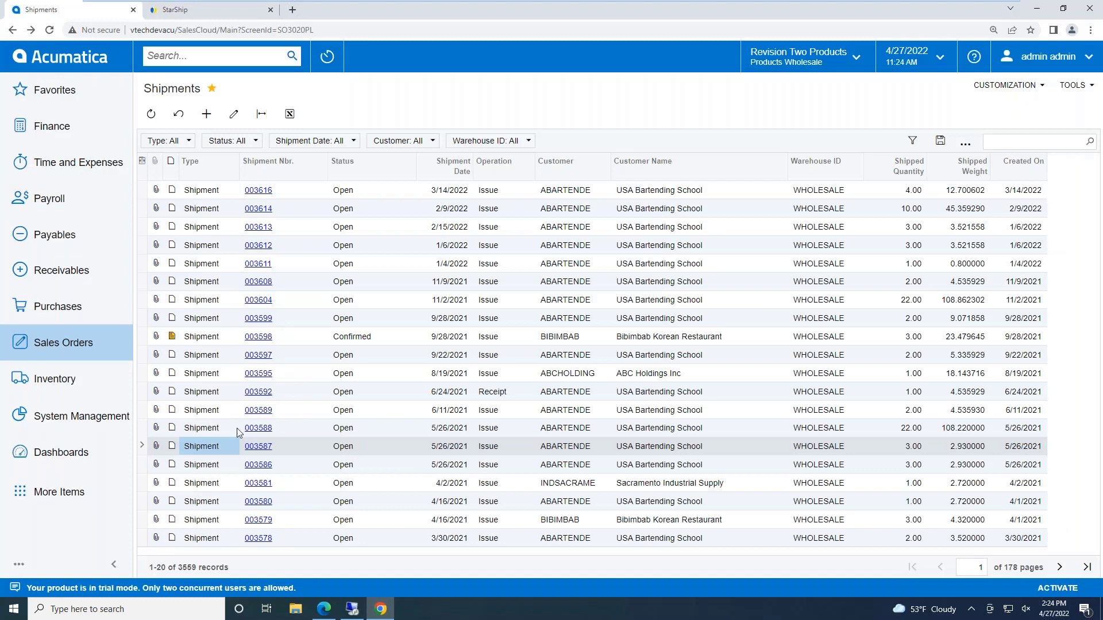
click(186, 12)
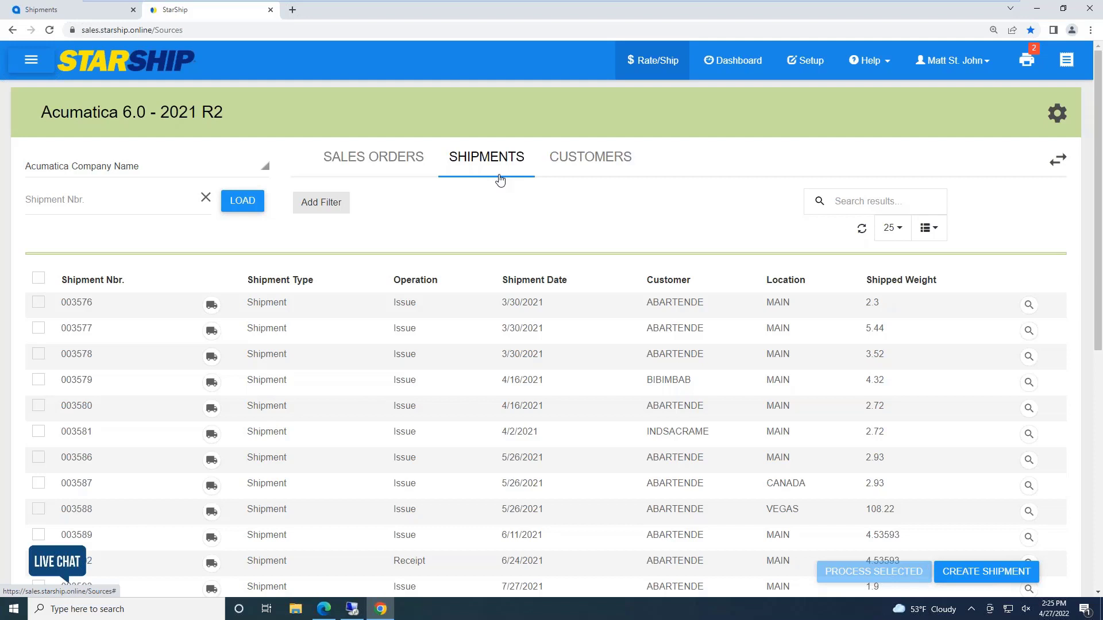
click(73, 205)
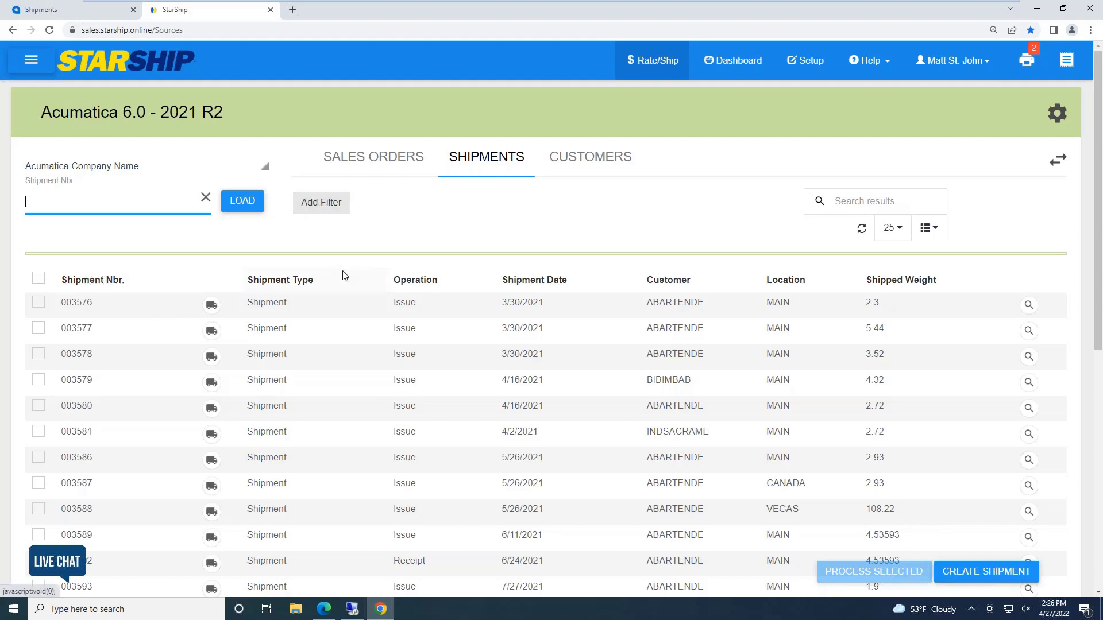
click(931, 228)
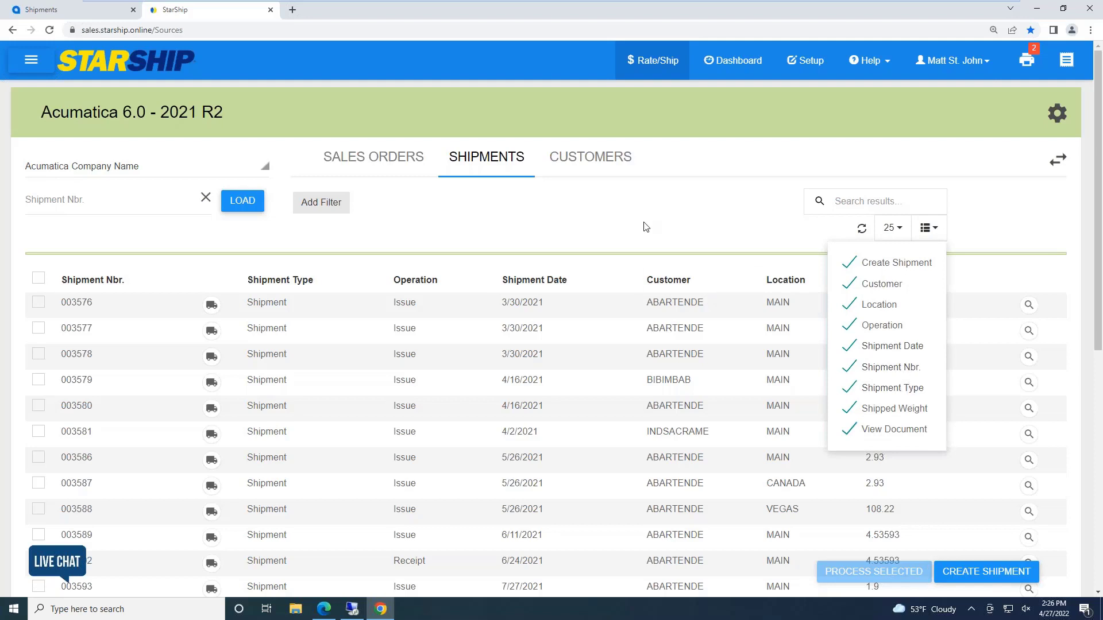
click(575, 236)
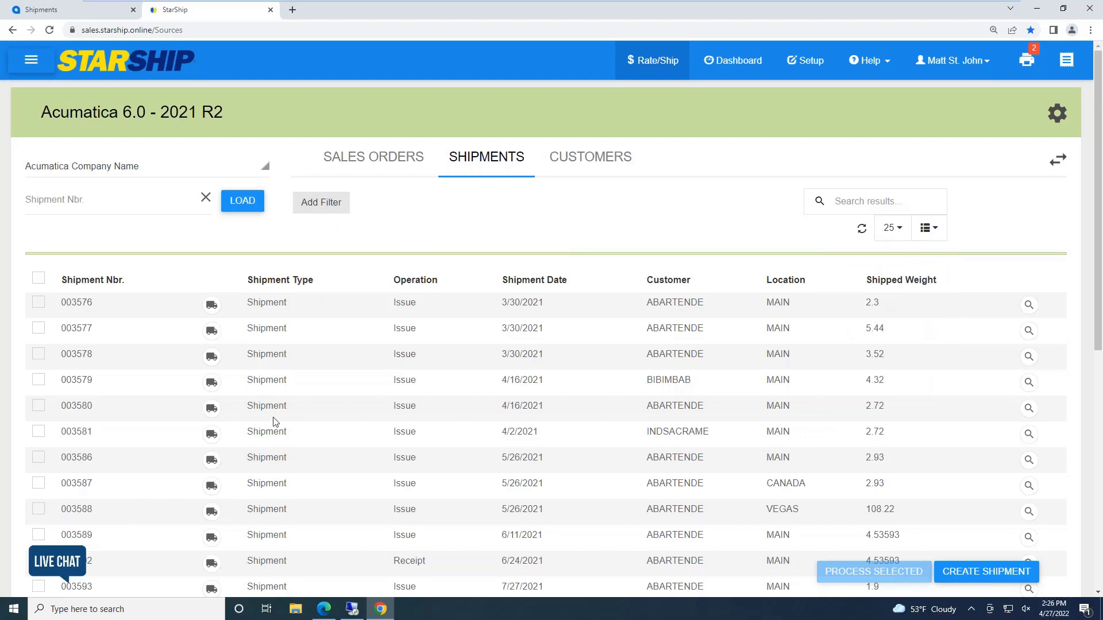
Create a parcel shipment from the ABARTENDE shipment dated 5/26/2021 with the CANADA location and check its source information.
scroll(267, 419, down, 1)
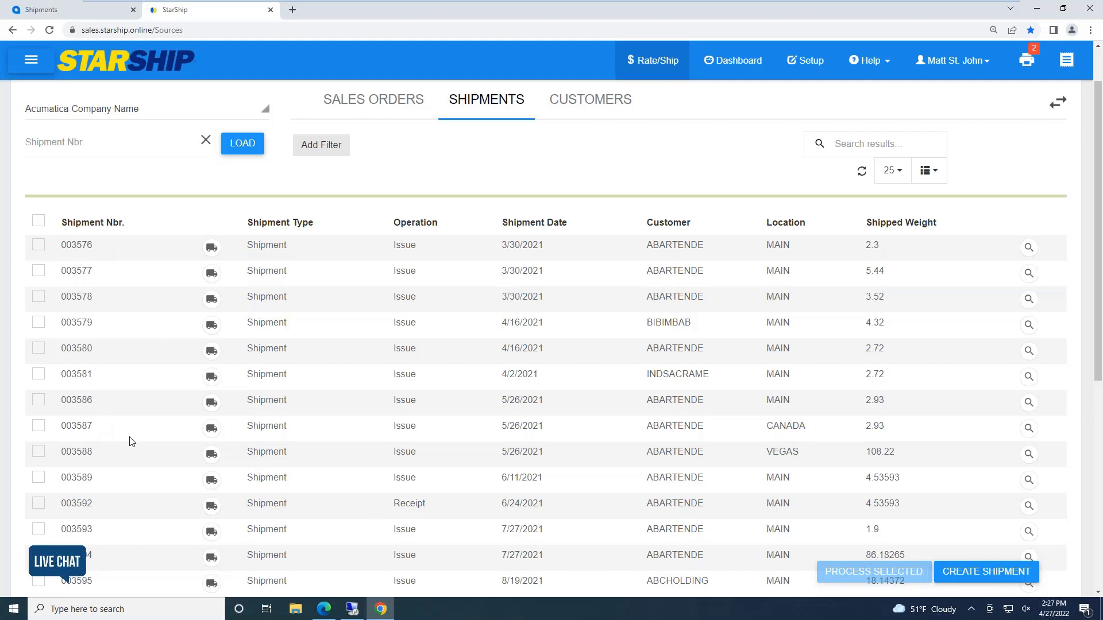
click(212, 431)
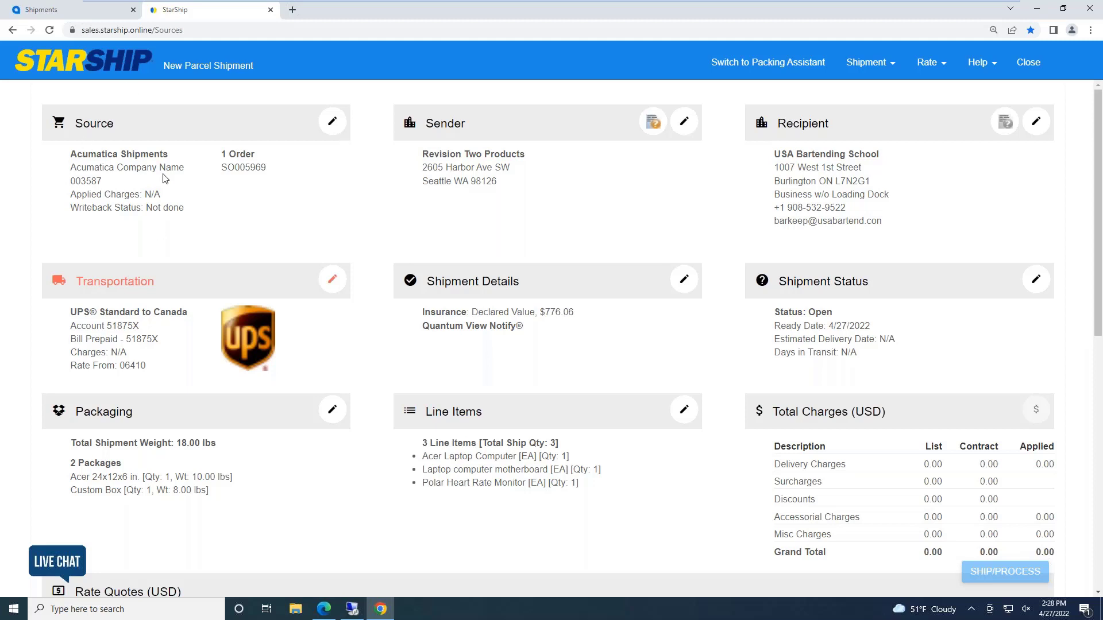
drag(169, 154, 65, 174)
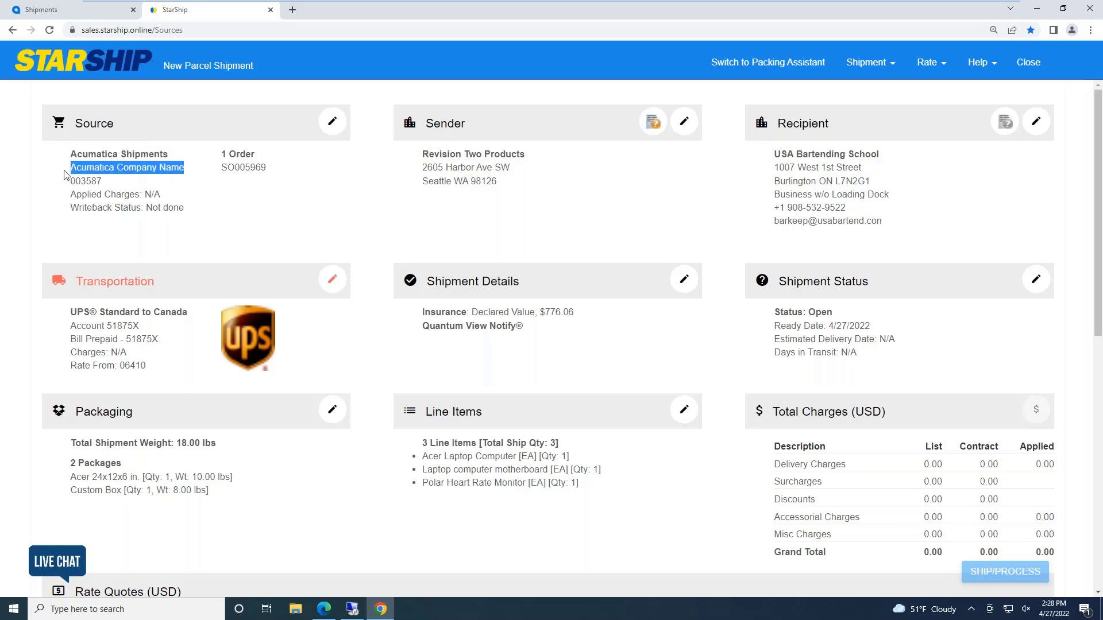
click(105, 182)
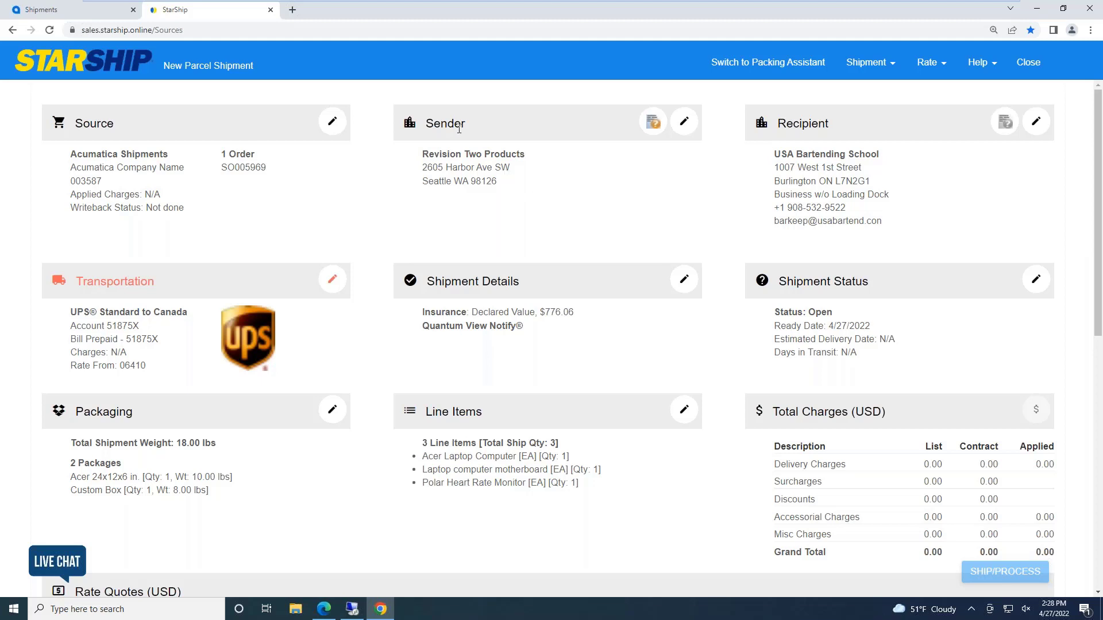
Open the sender details for editing and set the sender's address ID to DROPSHIP.
click(683, 121)
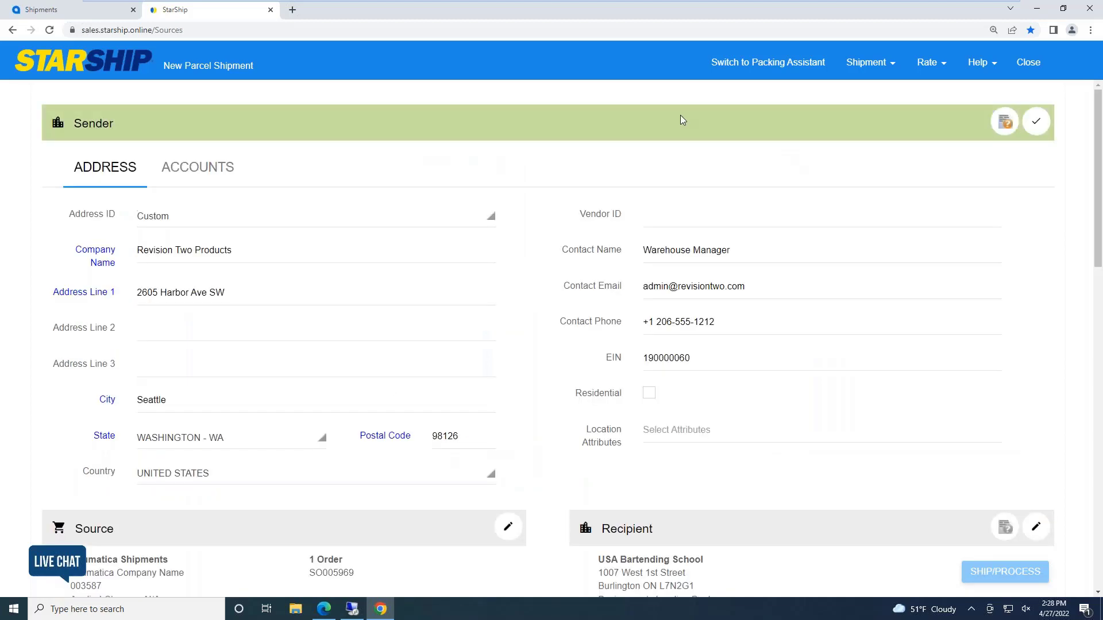
click(214, 228)
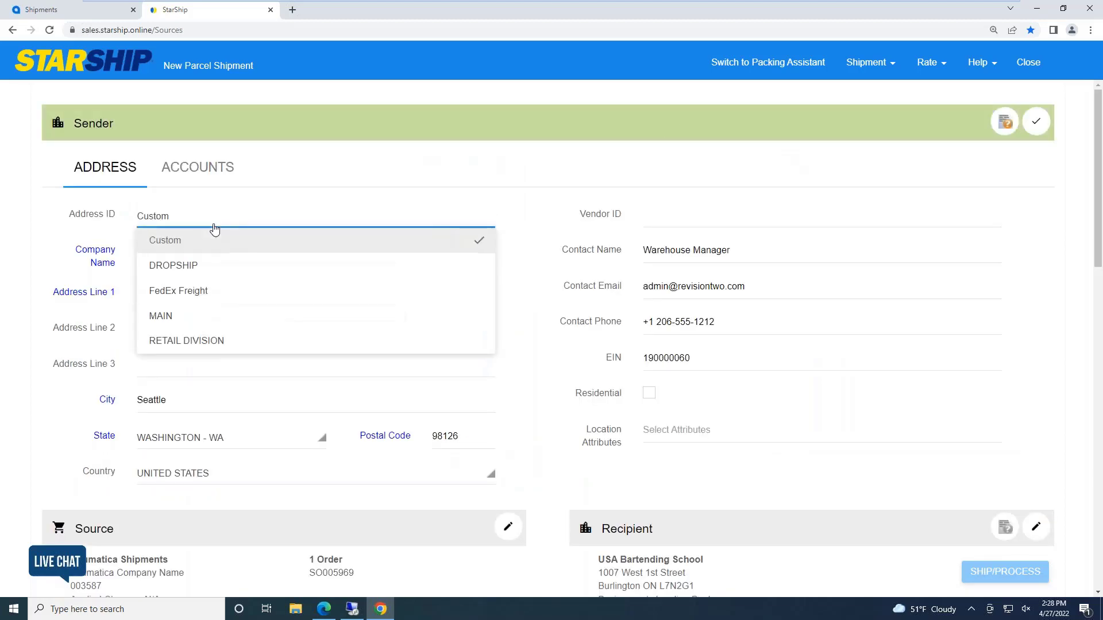
click(184, 267)
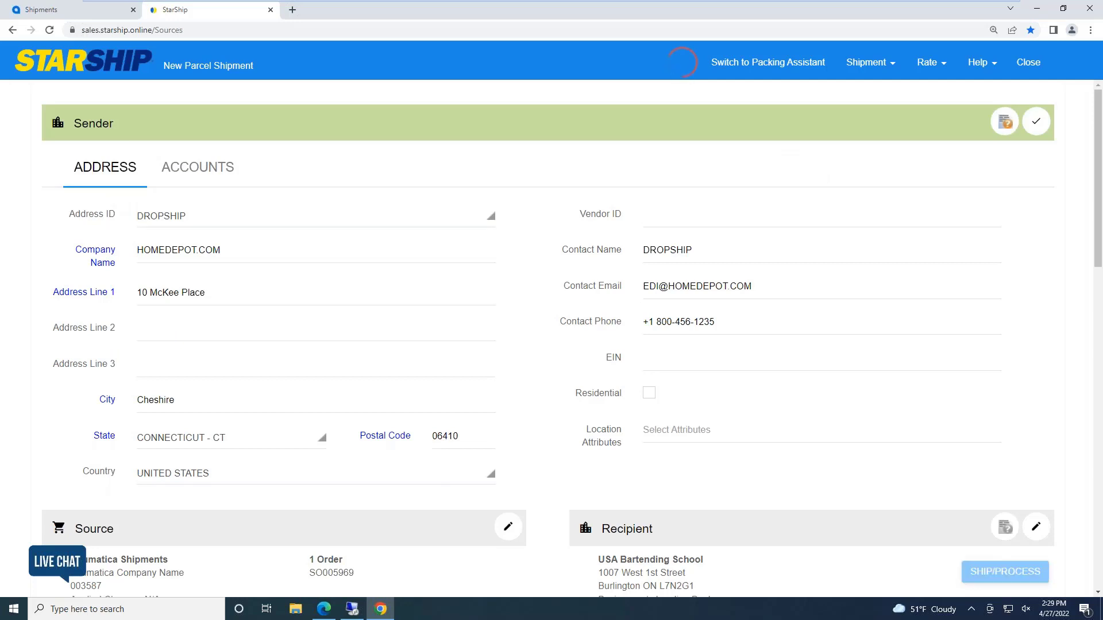
drag(238, 253, 112, 259)
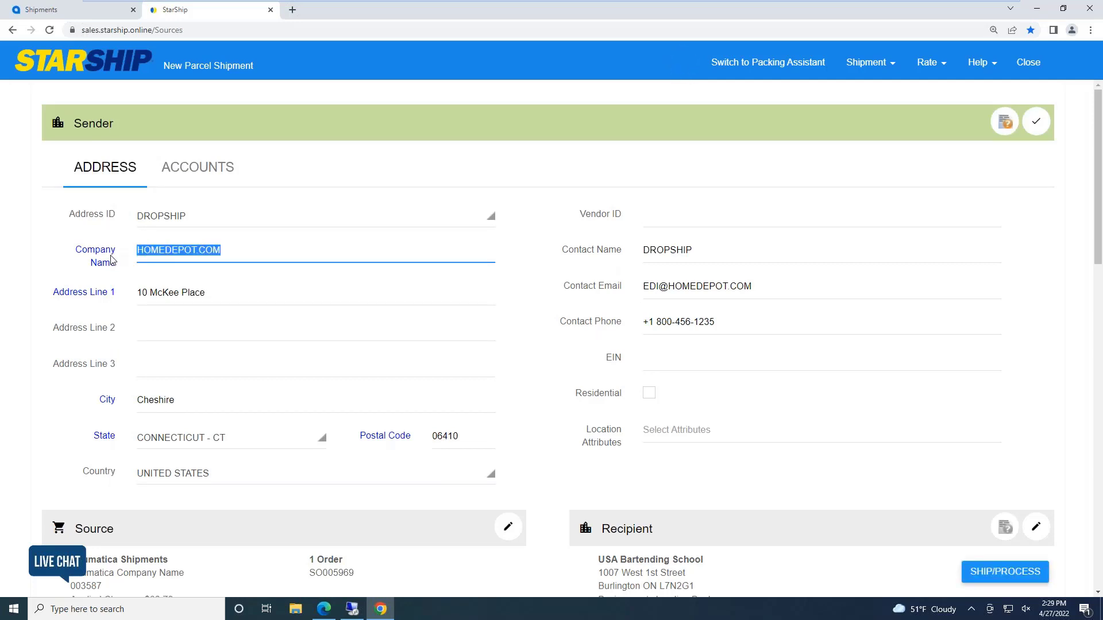
Set the sender's address ID to MAIN and close the sender details.
click(181, 226)
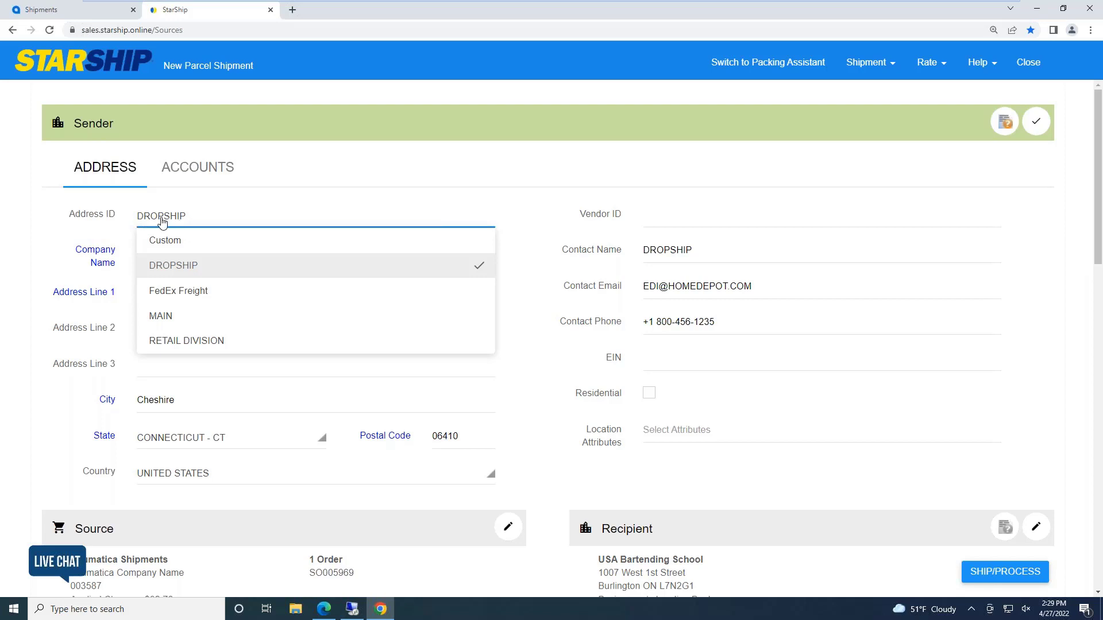
click(185, 318)
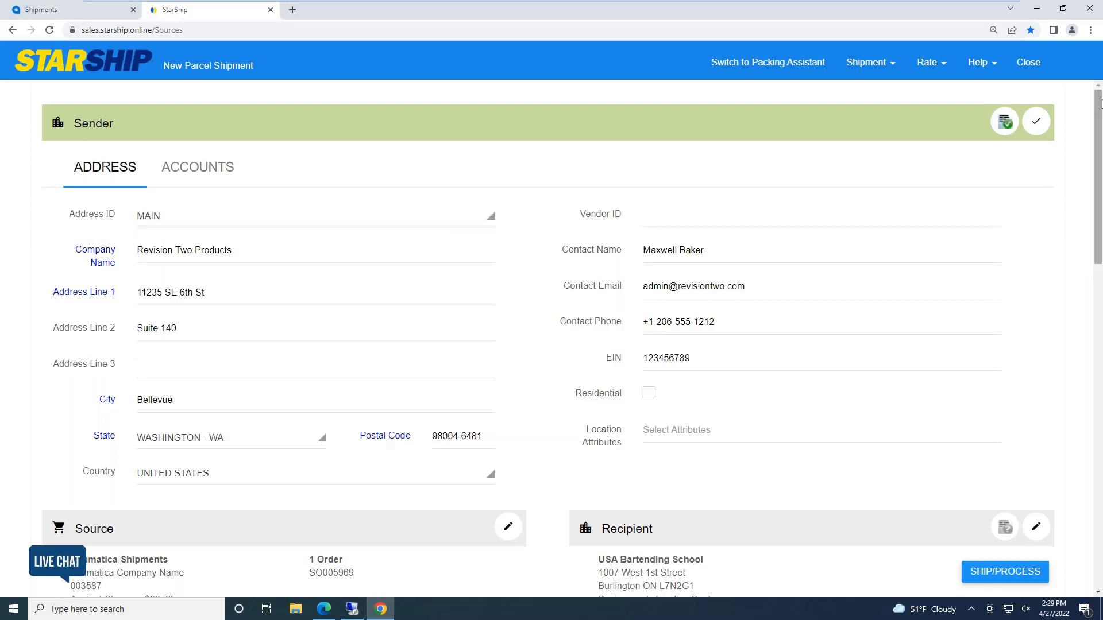
click(1036, 121)
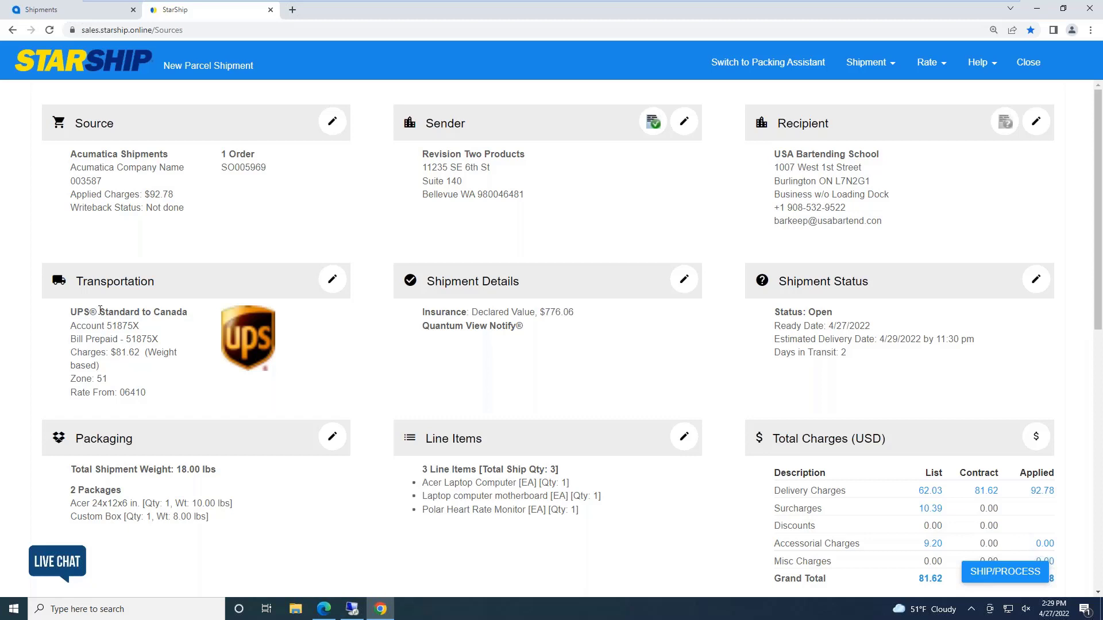
Set the transportation billing to Third Party with USA Bartending School (BAR) as the billed party.
click(333, 281)
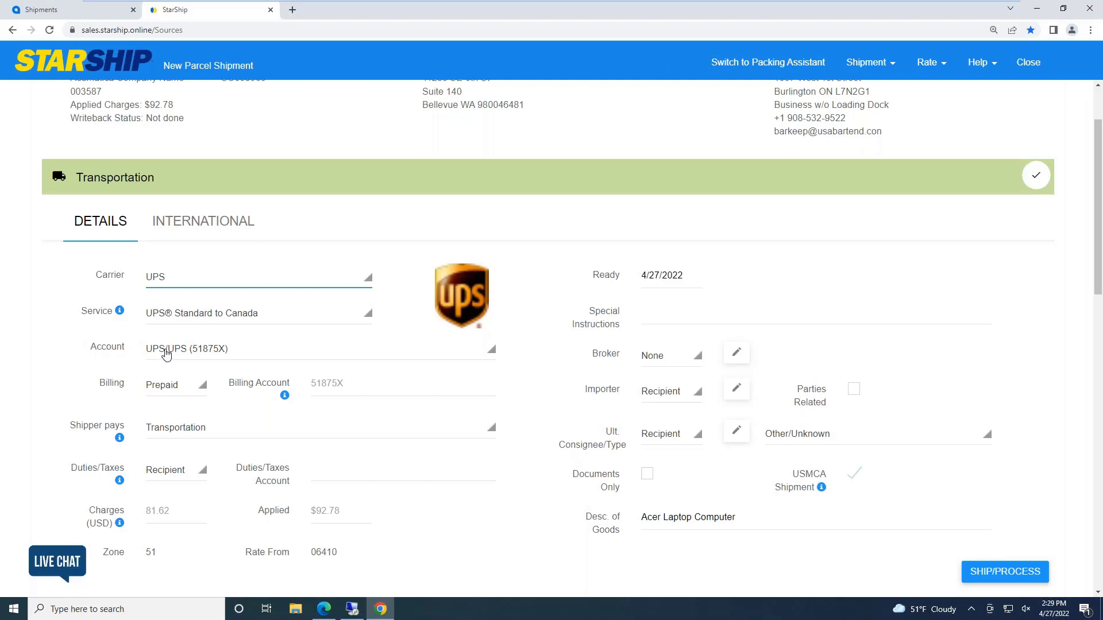
click(167, 391)
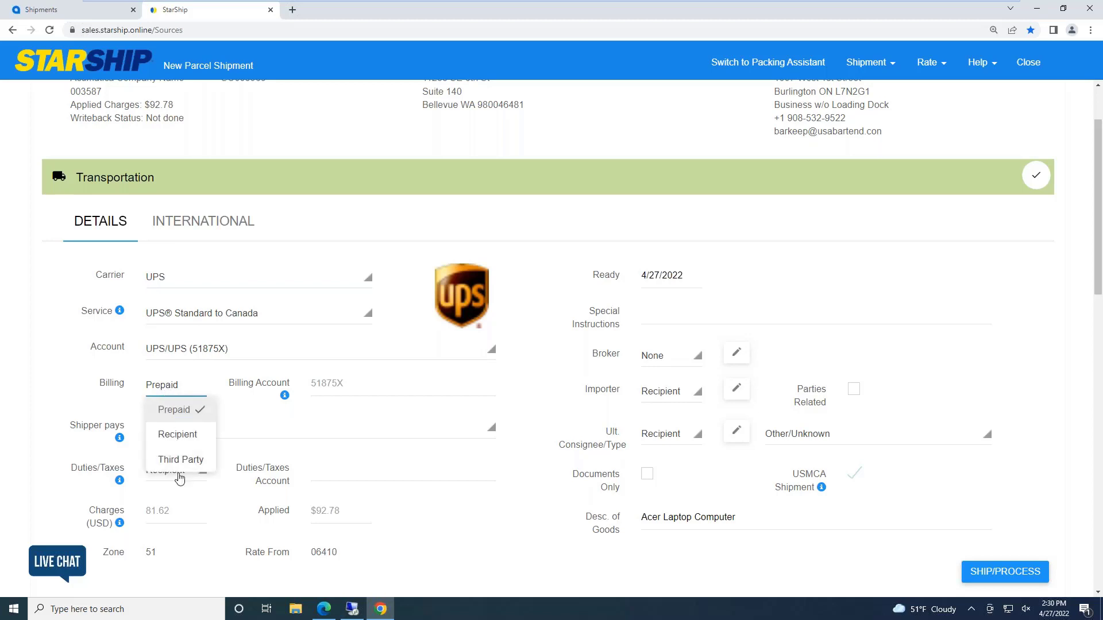
click(178, 462)
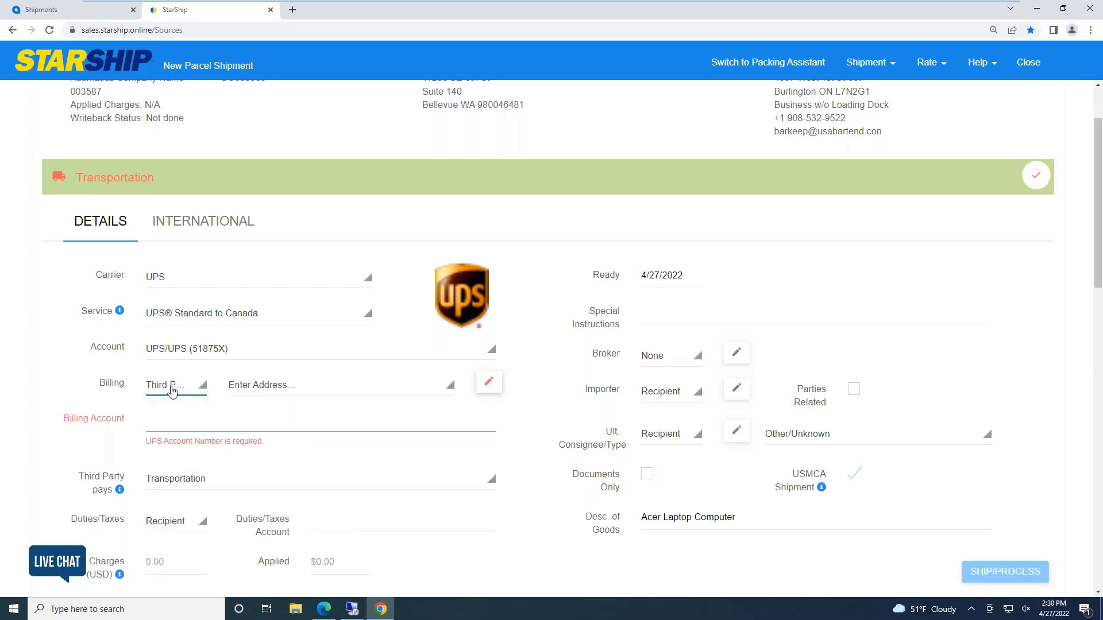
click(241, 386)
click(291, 433)
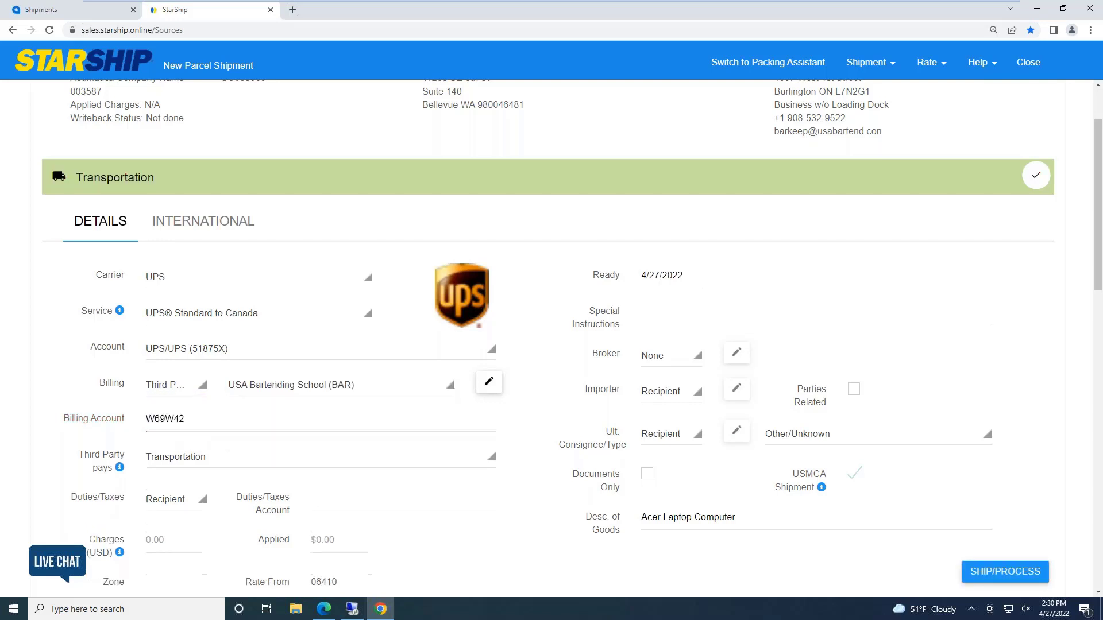
Review the address and carrier accounts stored for the third-party payer.
click(489, 381)
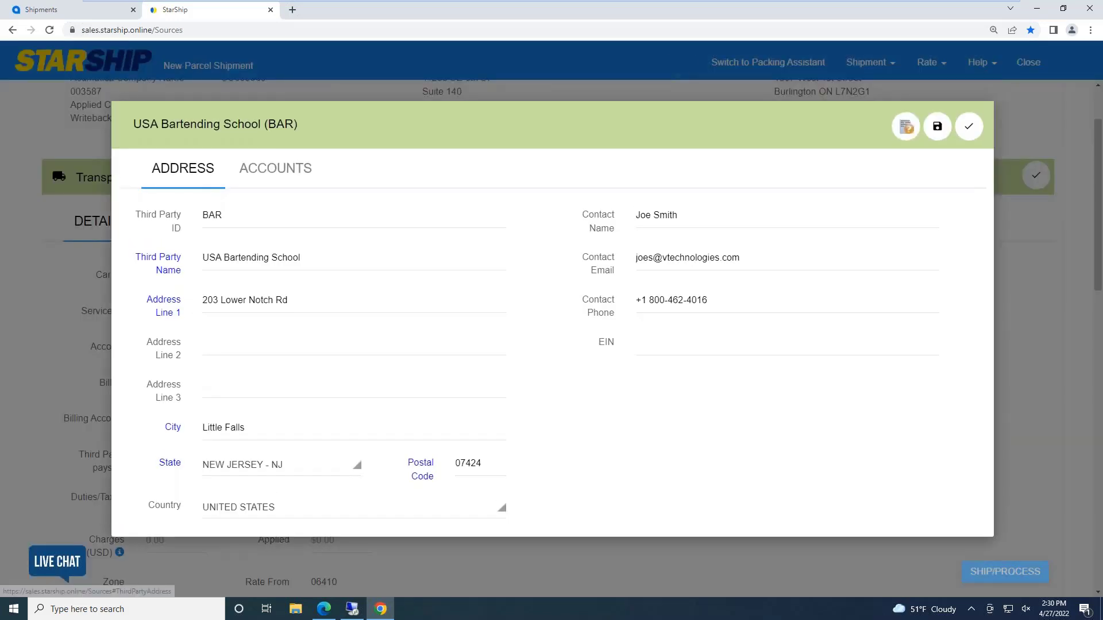
click(293, 170)
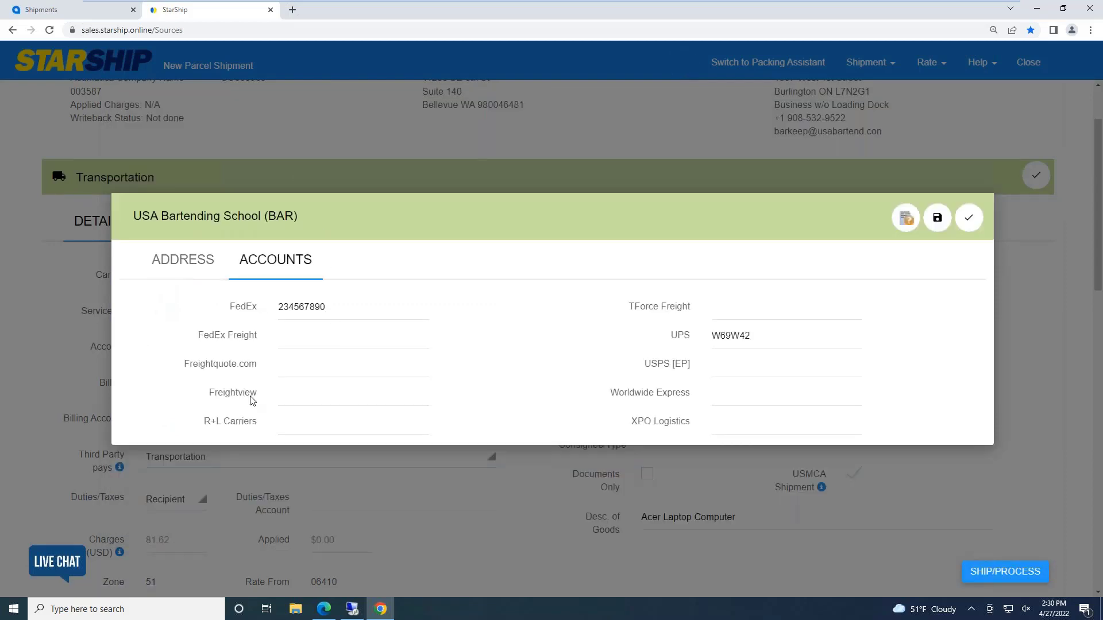
click(968, 217)
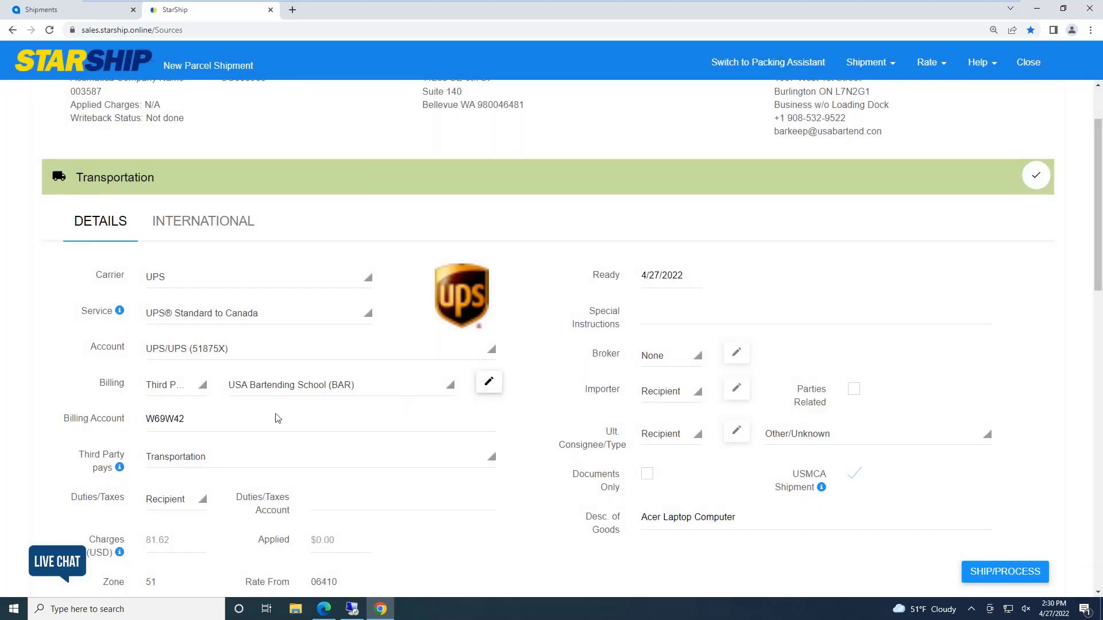
Try shortening the third party's UPS billing account number by one character.
click(189, 424)
drag(199, 423, 123, 420)
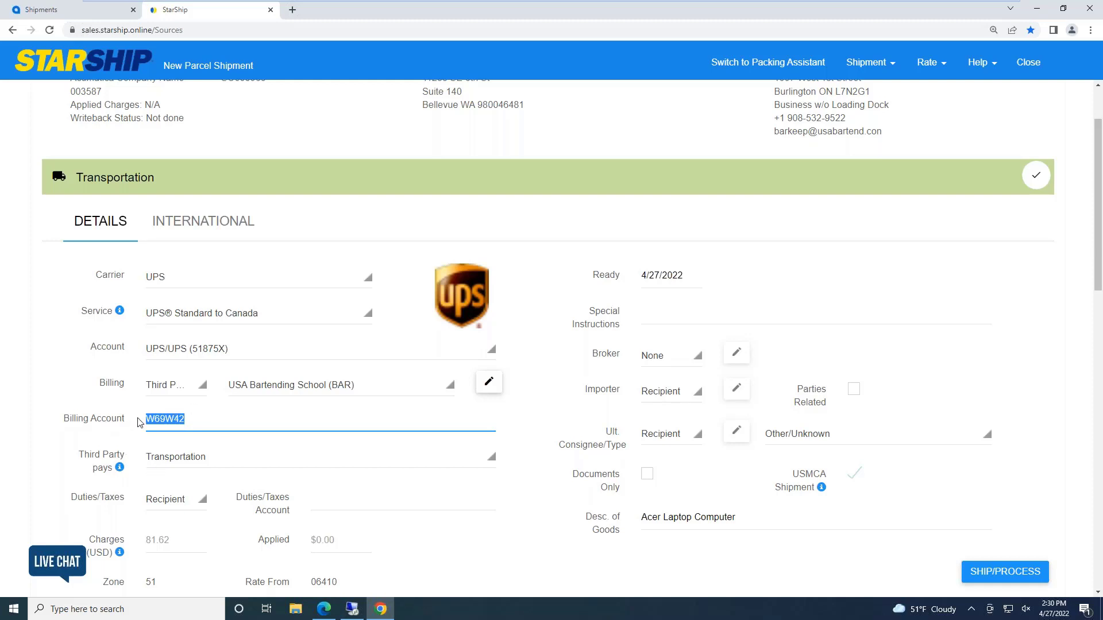
click(199, 419)
key(BackSpace)
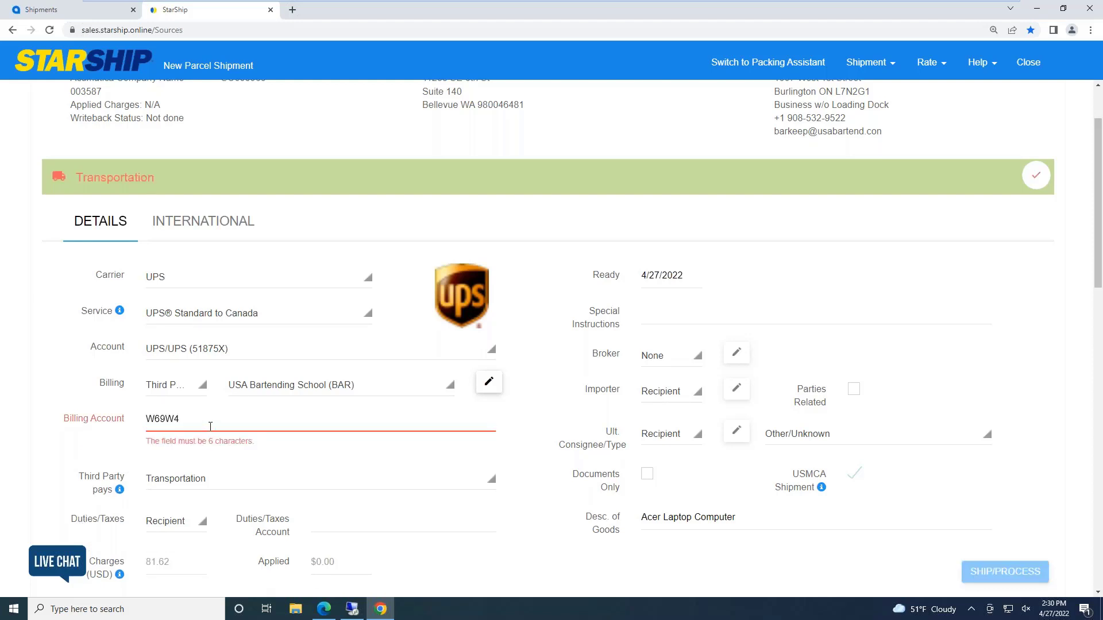
Set the transportation billing back to Prepaid and close the transportation details.
click(175, 390)
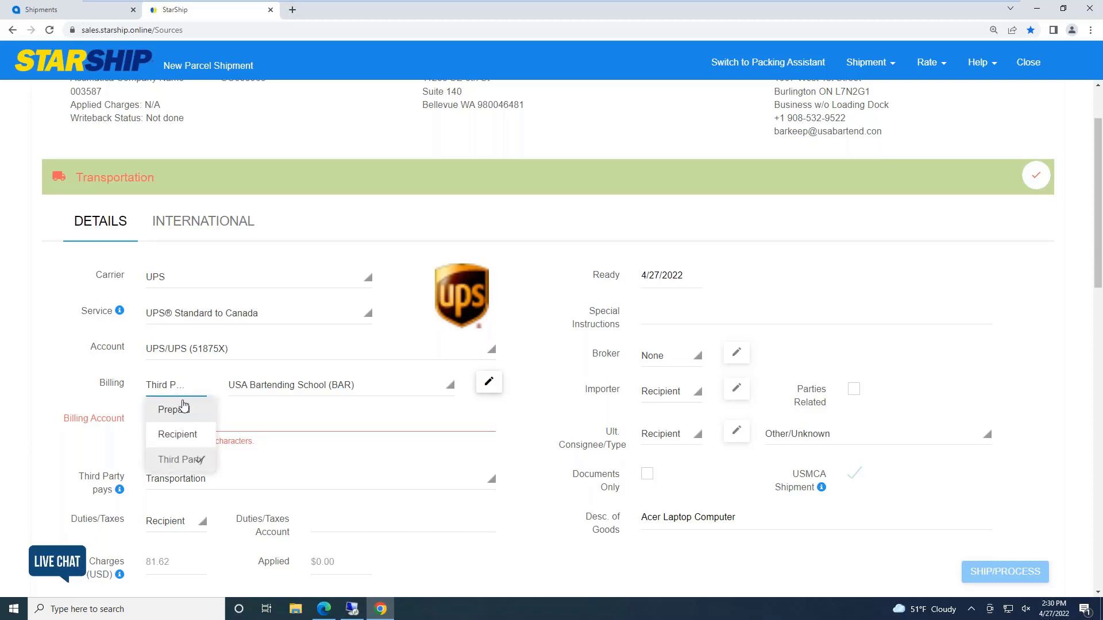
click(187, 412)
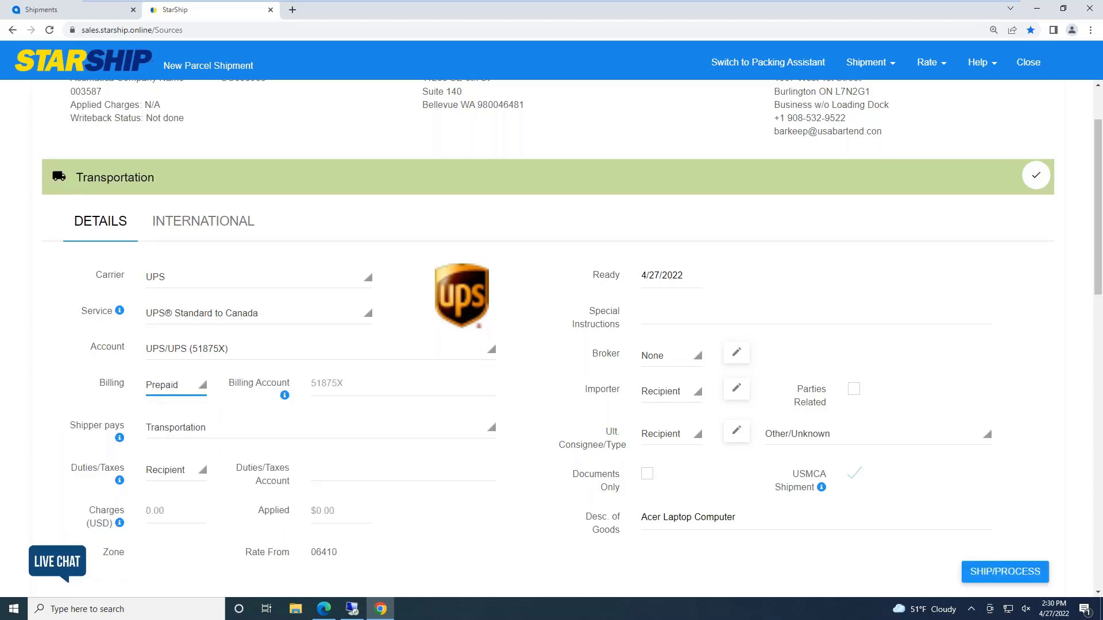
click(1036, 178)
click(1036, 179)
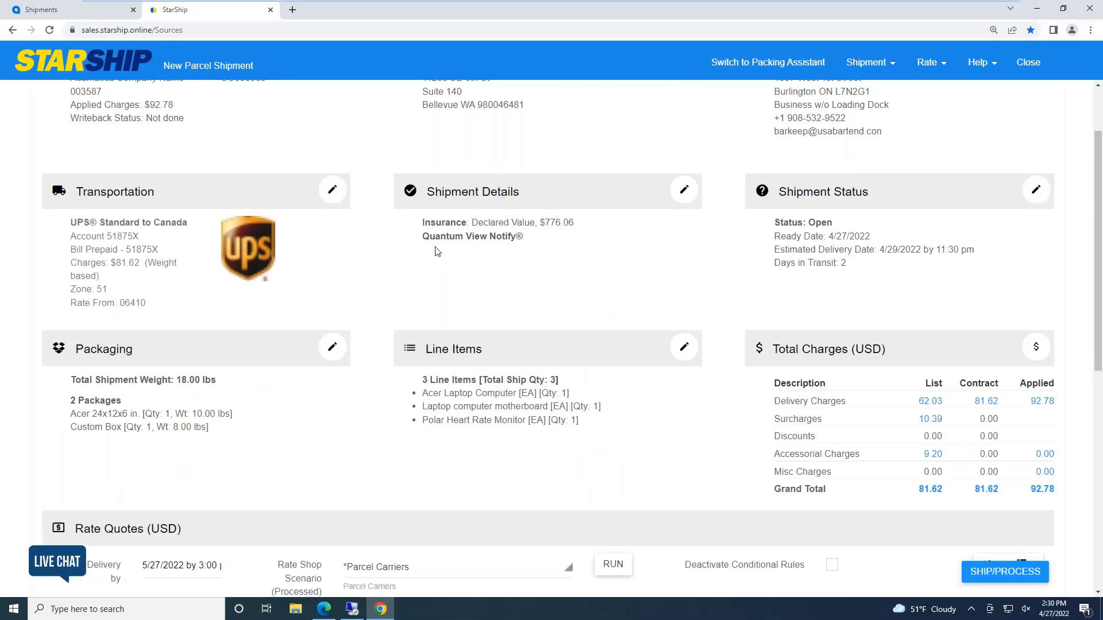
Review the declared value insurance in the shipment details and turn insurance off for this shipment.
click(683, 190)
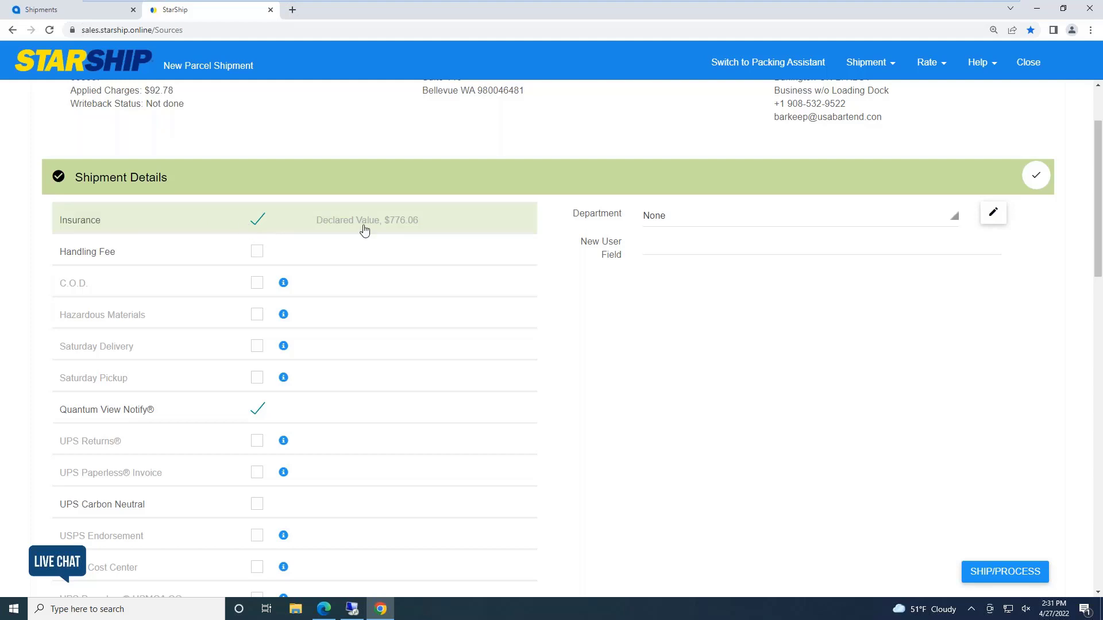
click(159, 218)
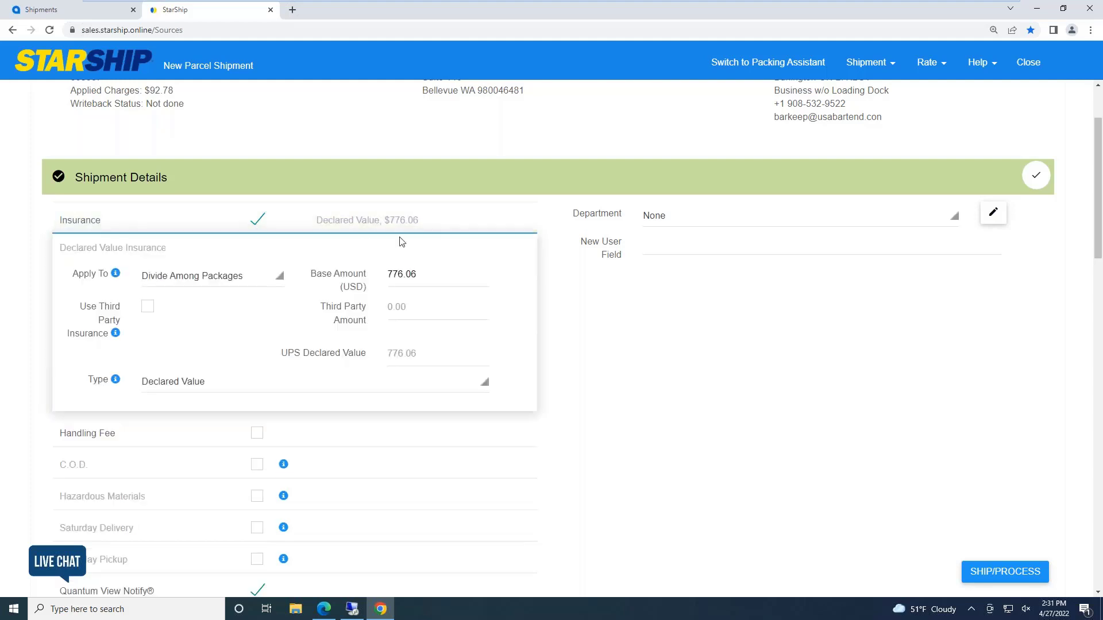
double_click(402, 274)
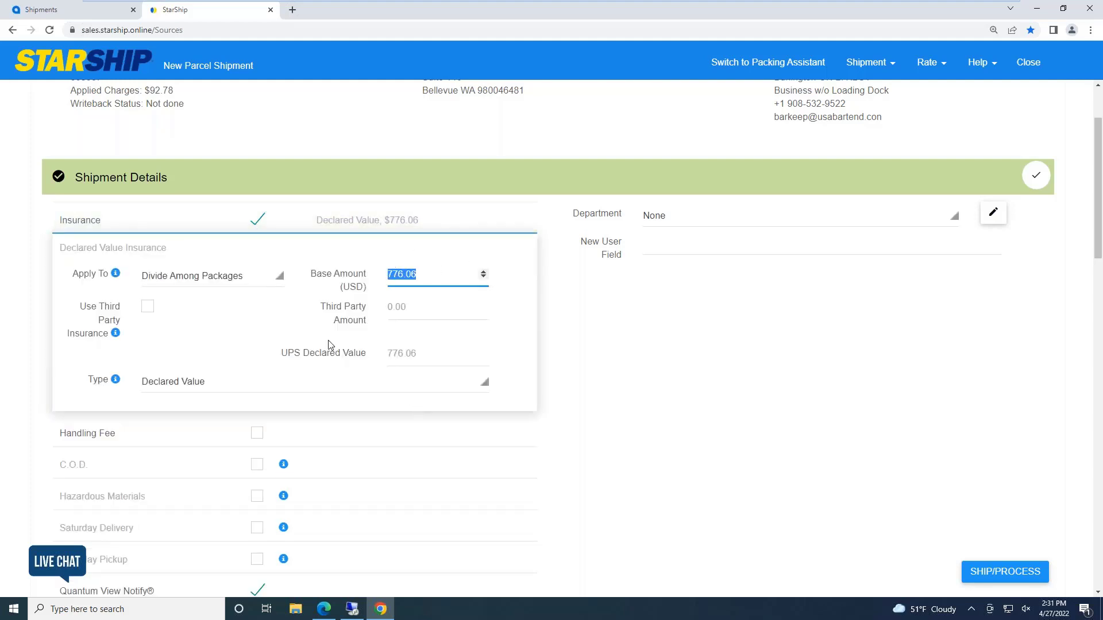
click(395, 224)
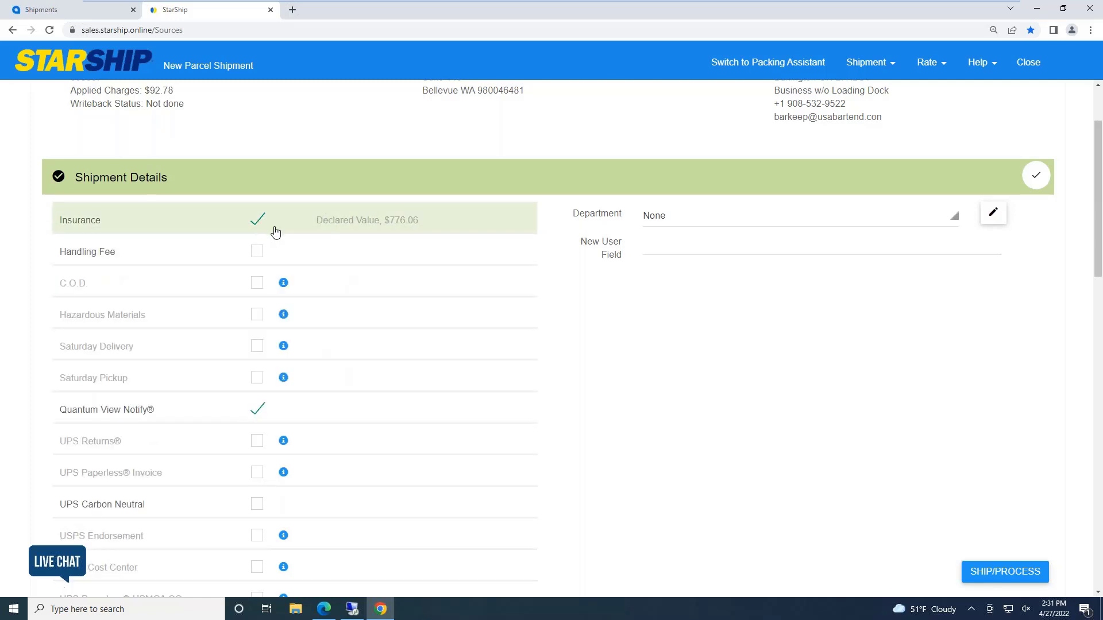
click(258, 220)
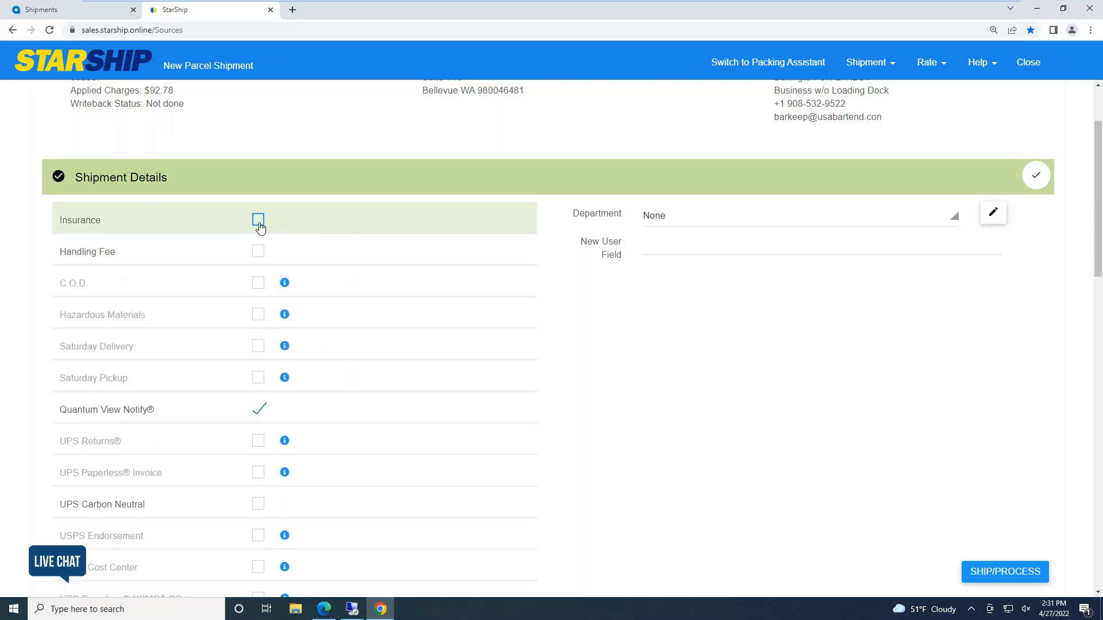
Expand the Quantum View Notify options and examine the e-mail notification contacts, formats and event types.
click(169, 413)
scroll(420, 479, down, 1)
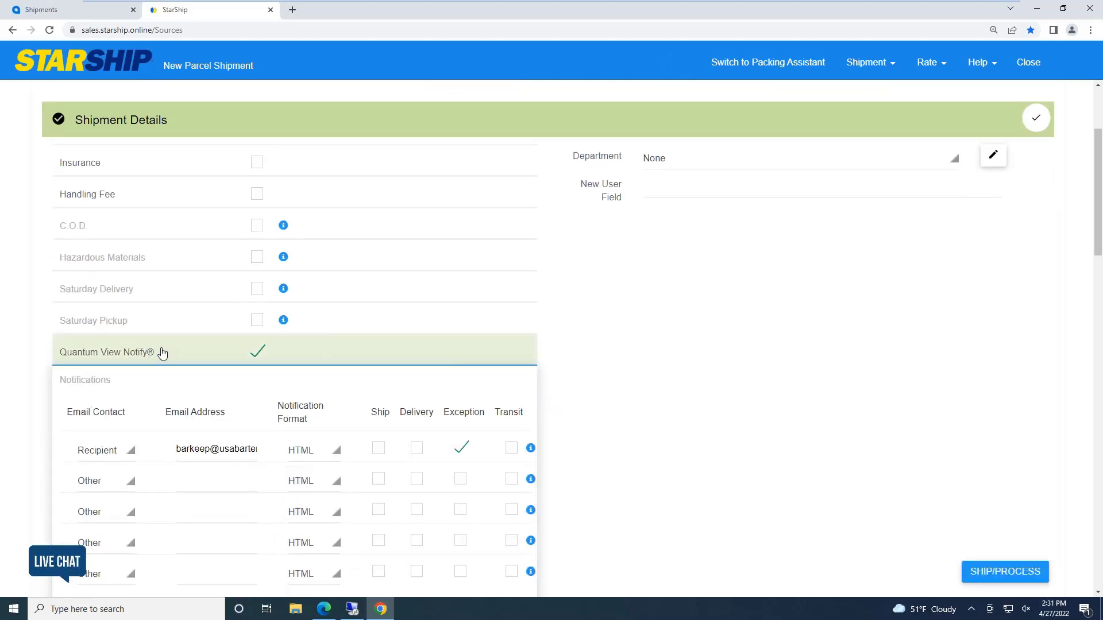
scroll(242, 499, down, 2)
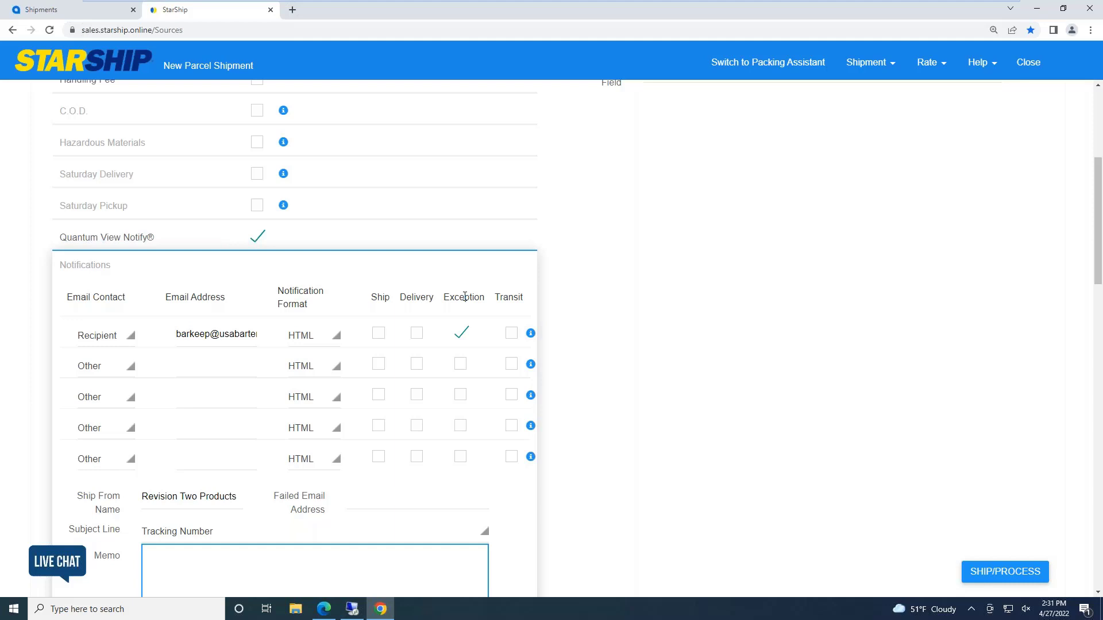
Close the shipment details and return to the shipment overview.
scroll(712, 287, up, 4)
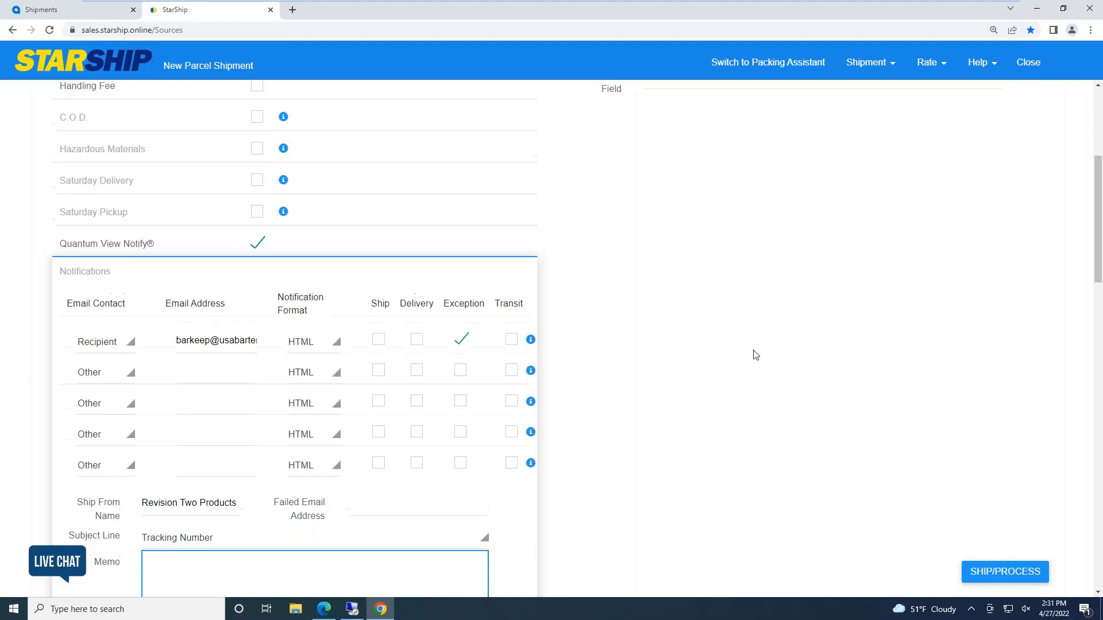
click(1043, 234)
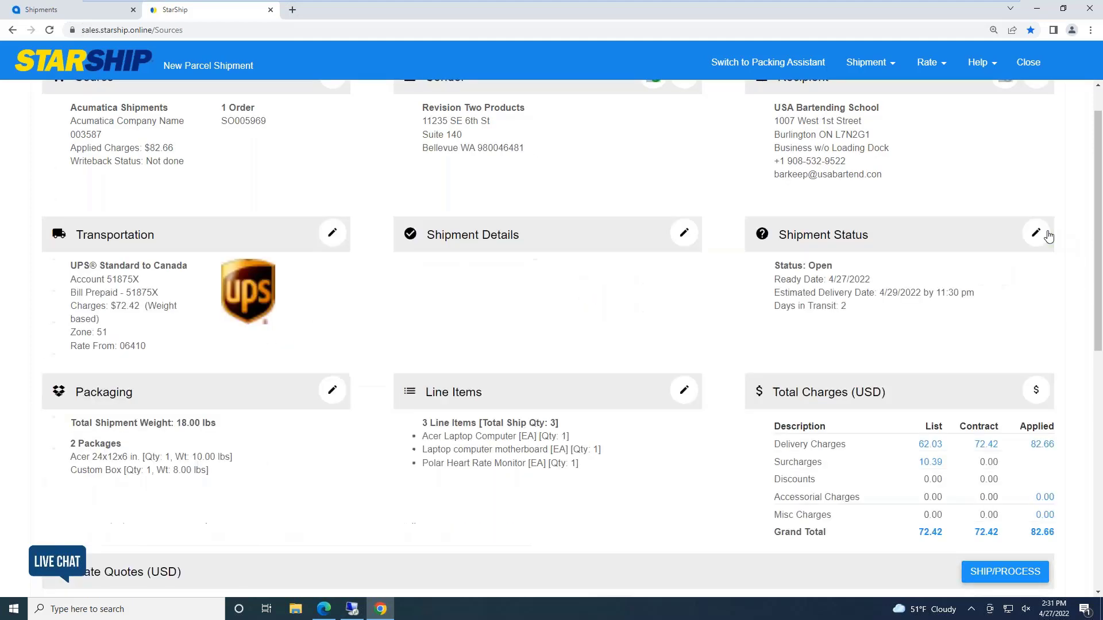
scroll(600, 291, down, 2)
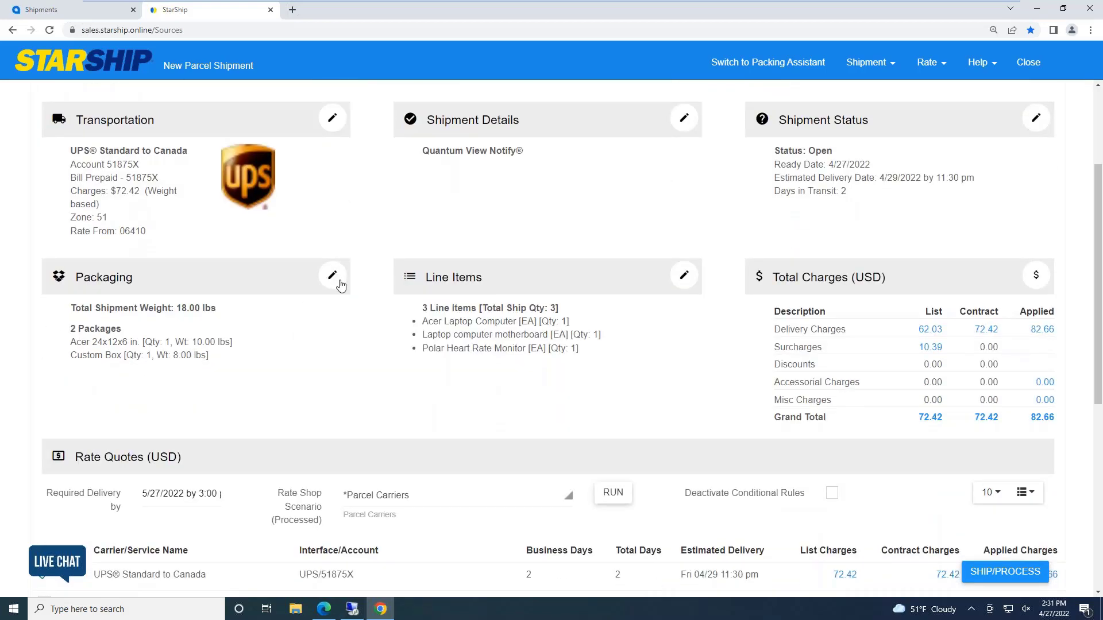
scroll(98, 328, up, 2)
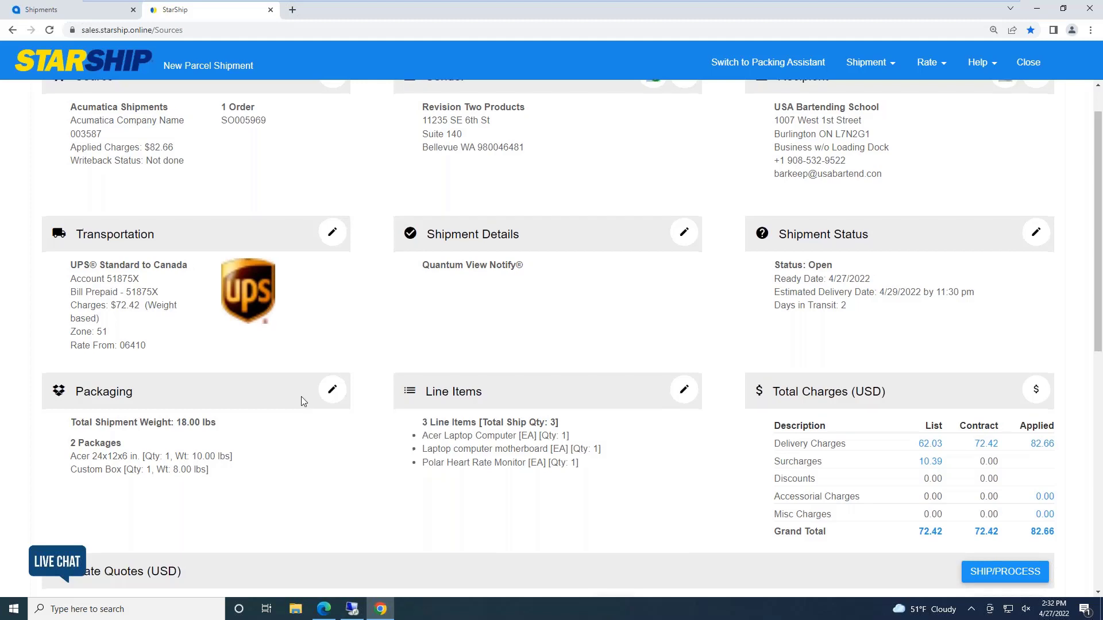
Open the packaging for editing and expand both packages to show the line items packed in them.
scroll(301, 396, down, 1)
click(332, 334)
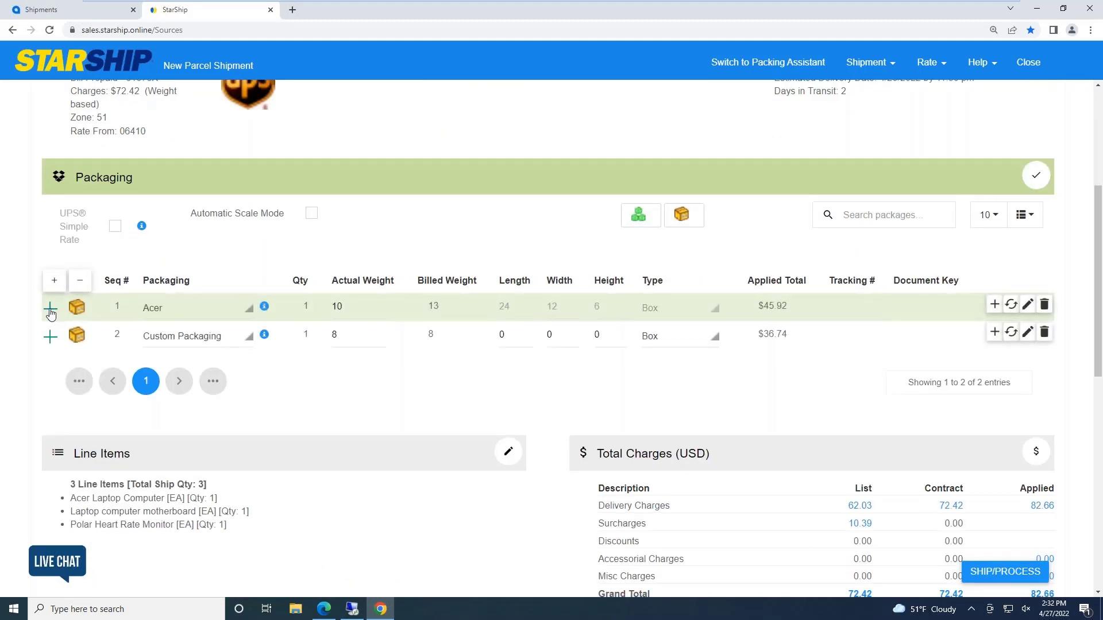
click(50, 309)
click(51, 364)
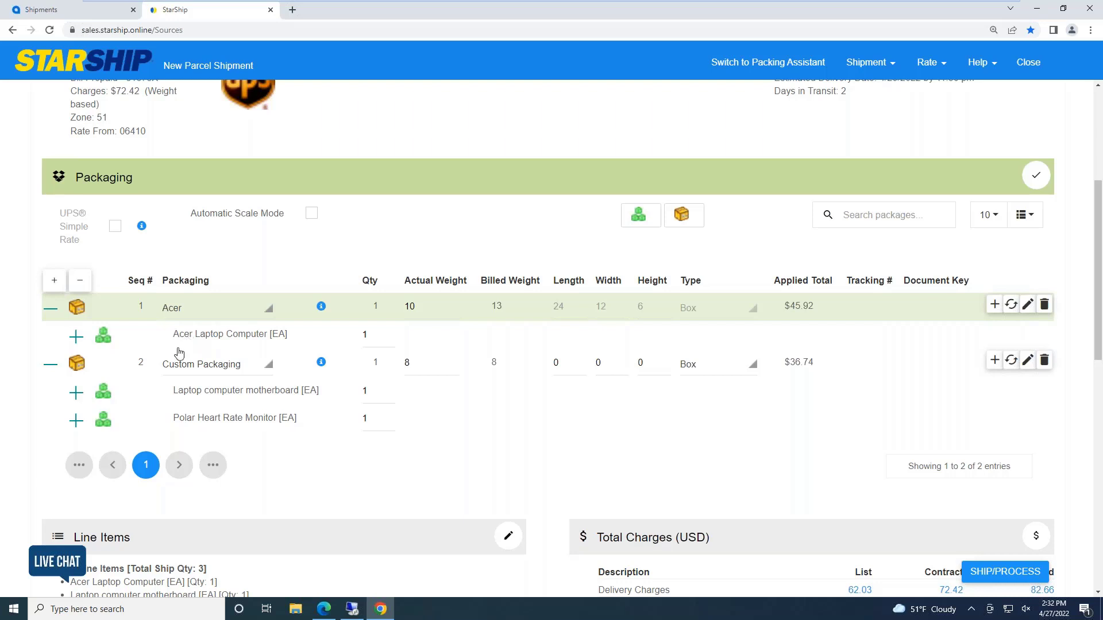
Add a third package with custom packaging and repeat it 2 times without copying the weight.
click(683, 215)
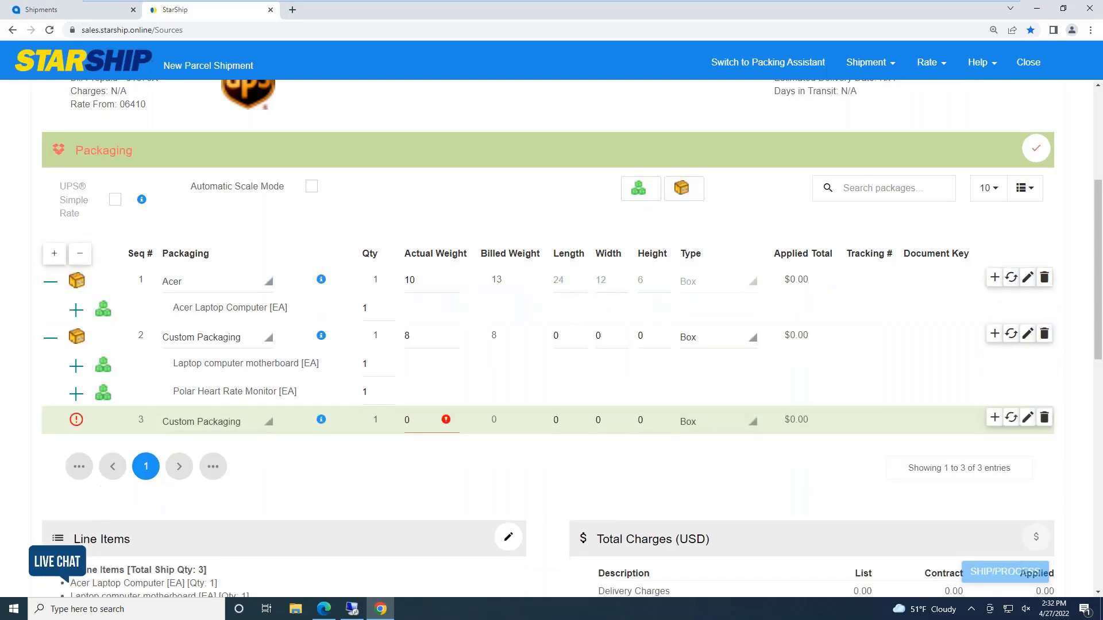
click(1010, 420)
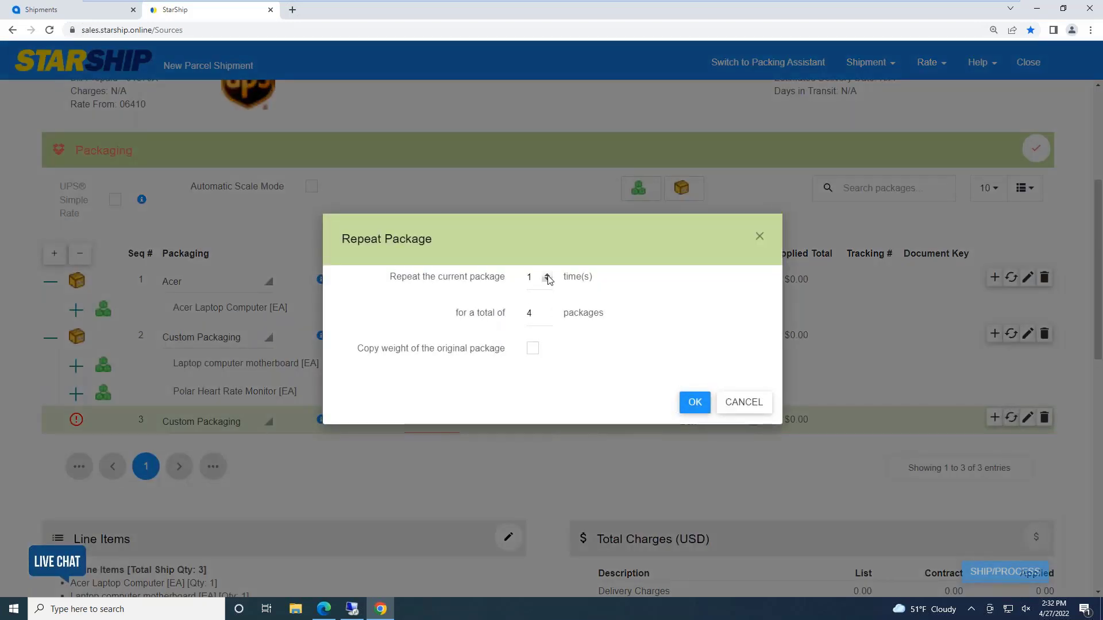
click(547, 276)
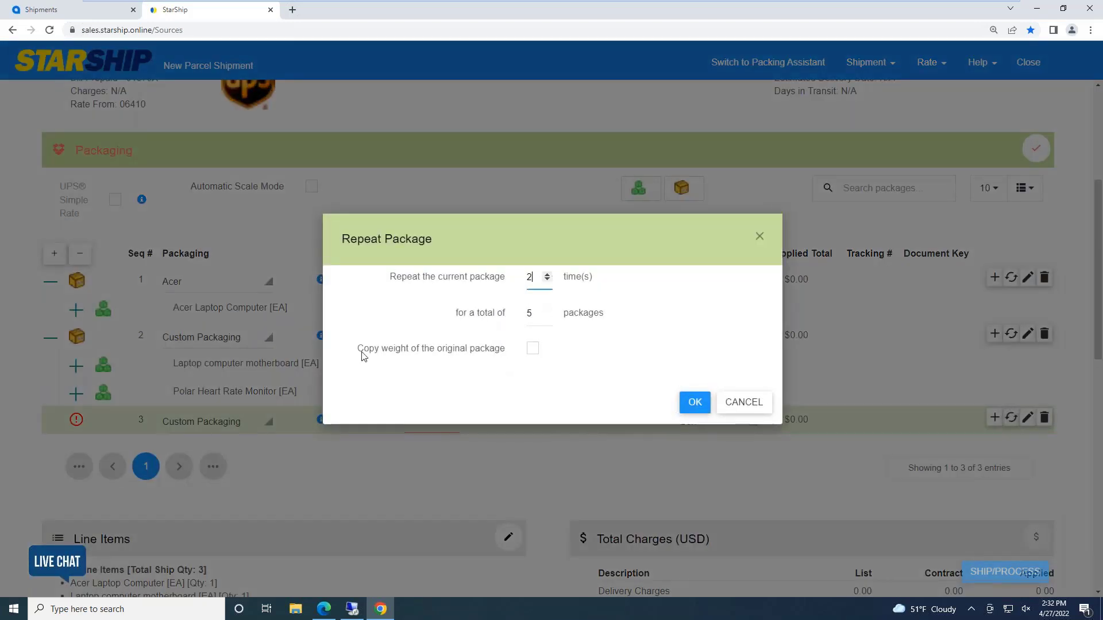
click(695, 404)
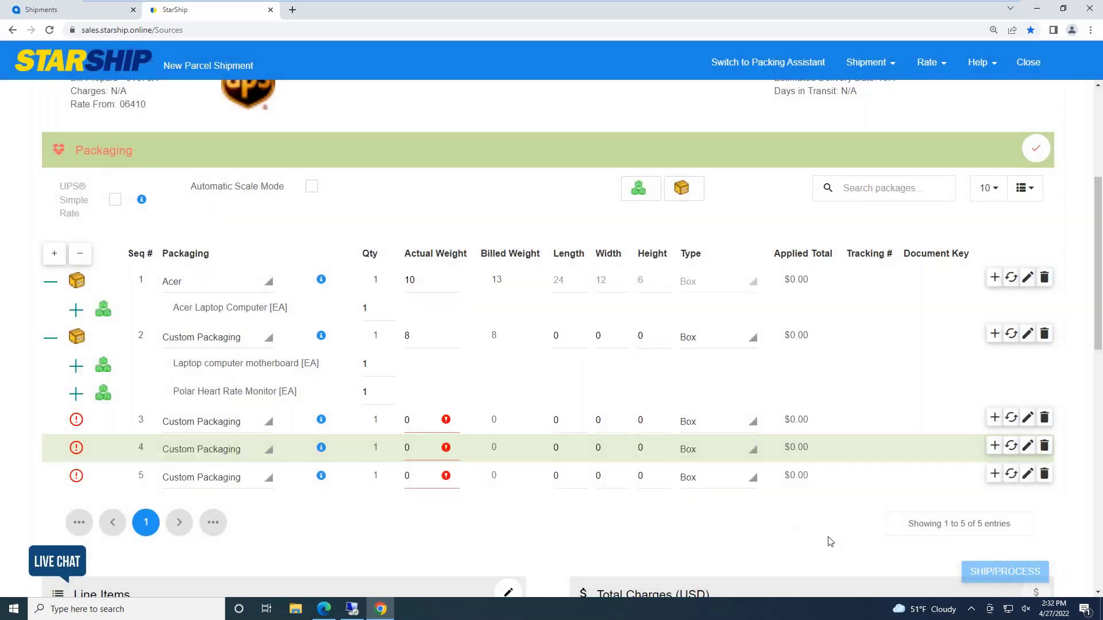
Delete the two repeated custom packages, numbers 5 and 4.
click(1044, 474)
click(1044, 447)
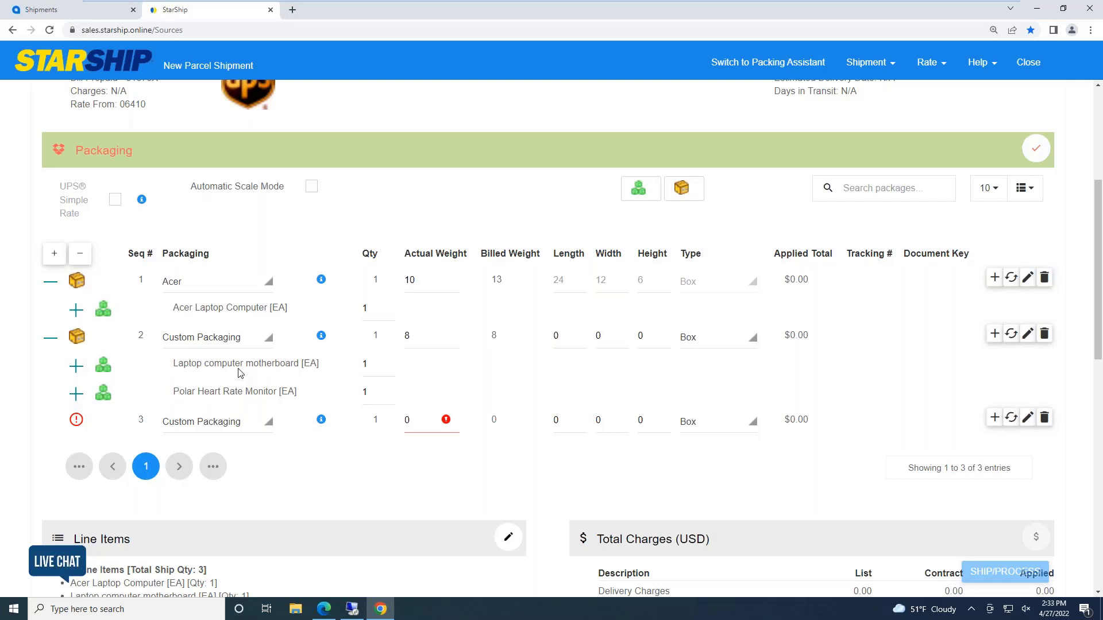
Move the laptop computer motherboard into the Acer package and delete the empty third package.
drag(223, 361, 219, 306)
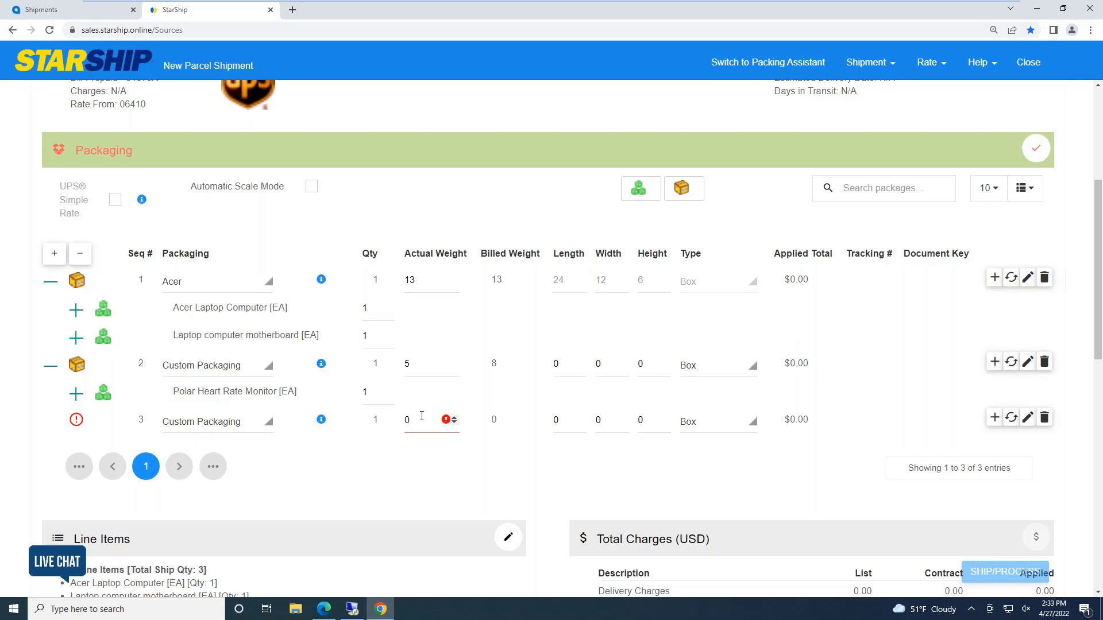
click(1044, 420)
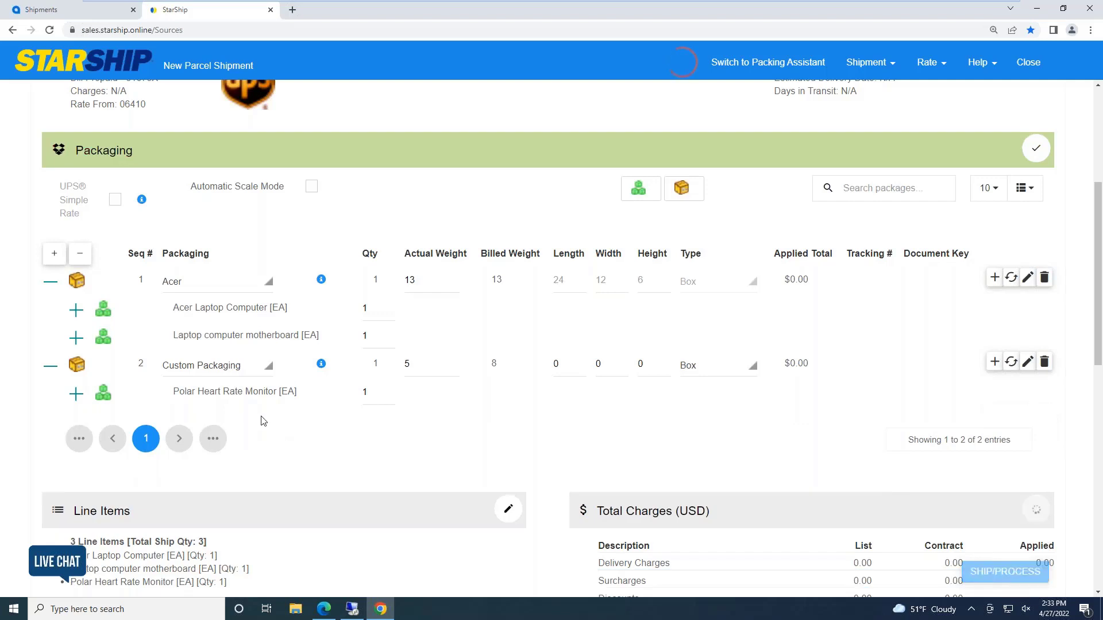
Keep Acer packaging for the first package and set the second package's packaging to Small.
click(186, 287)
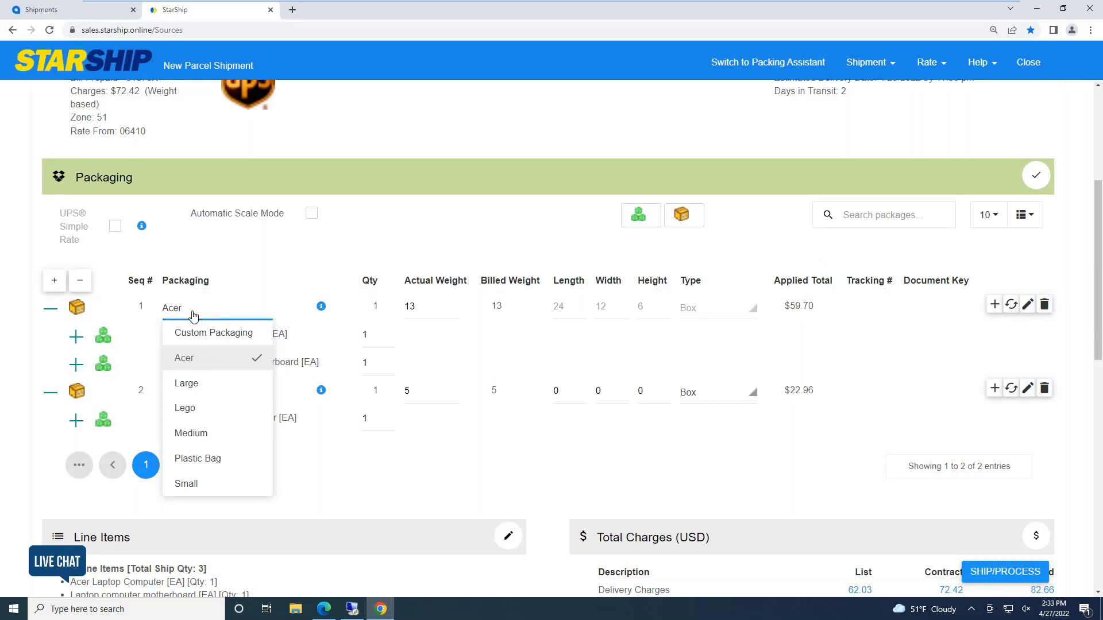
click(198, 367)
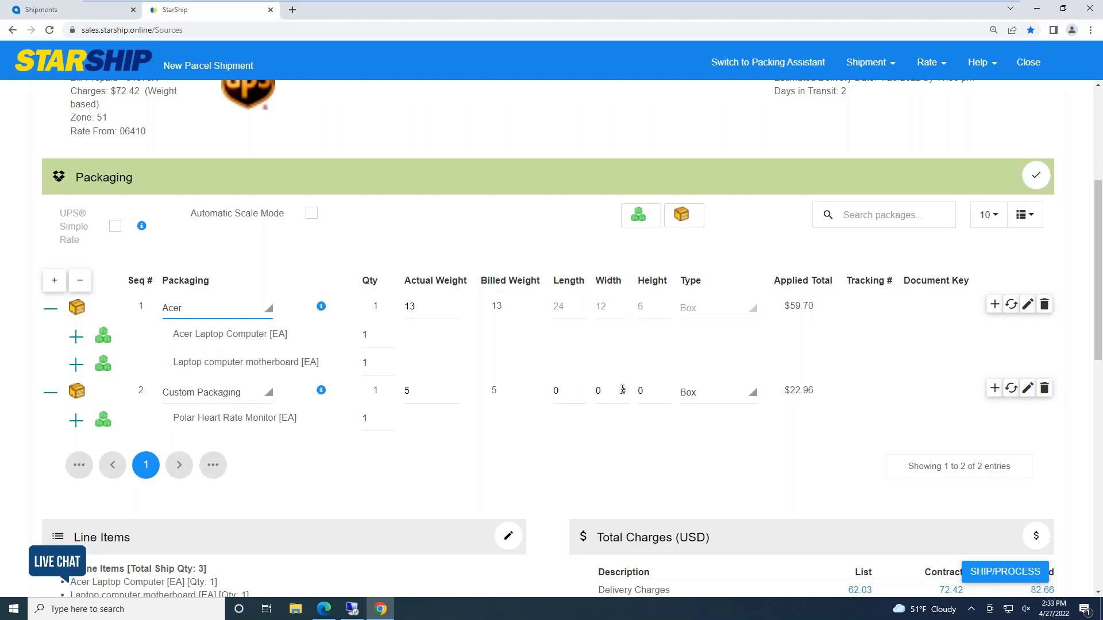
click(201, 394)
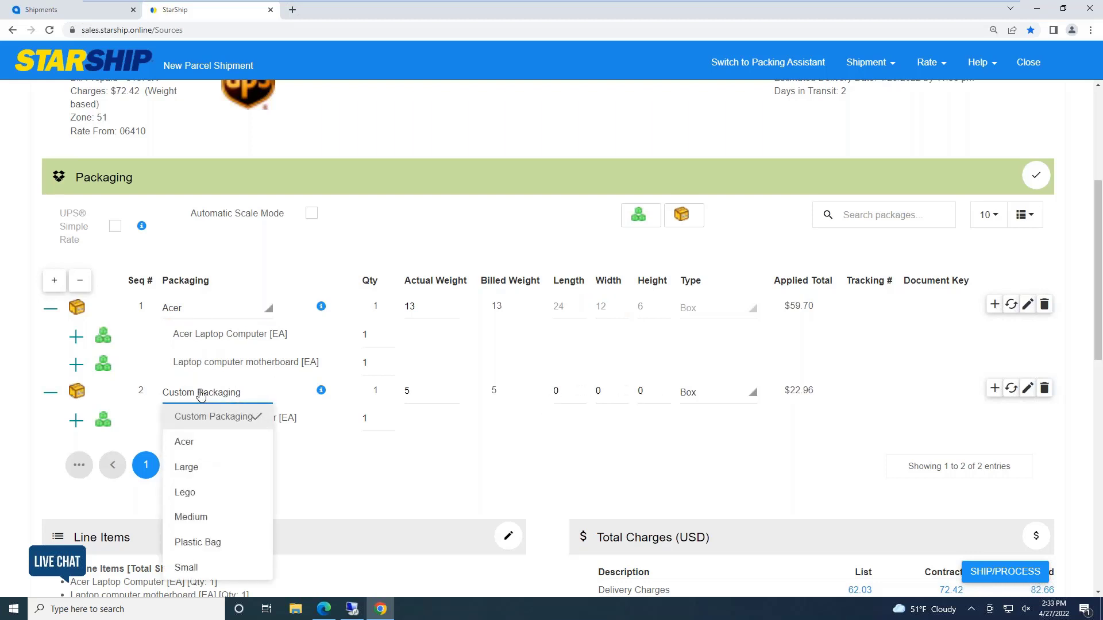
click(216, 567)
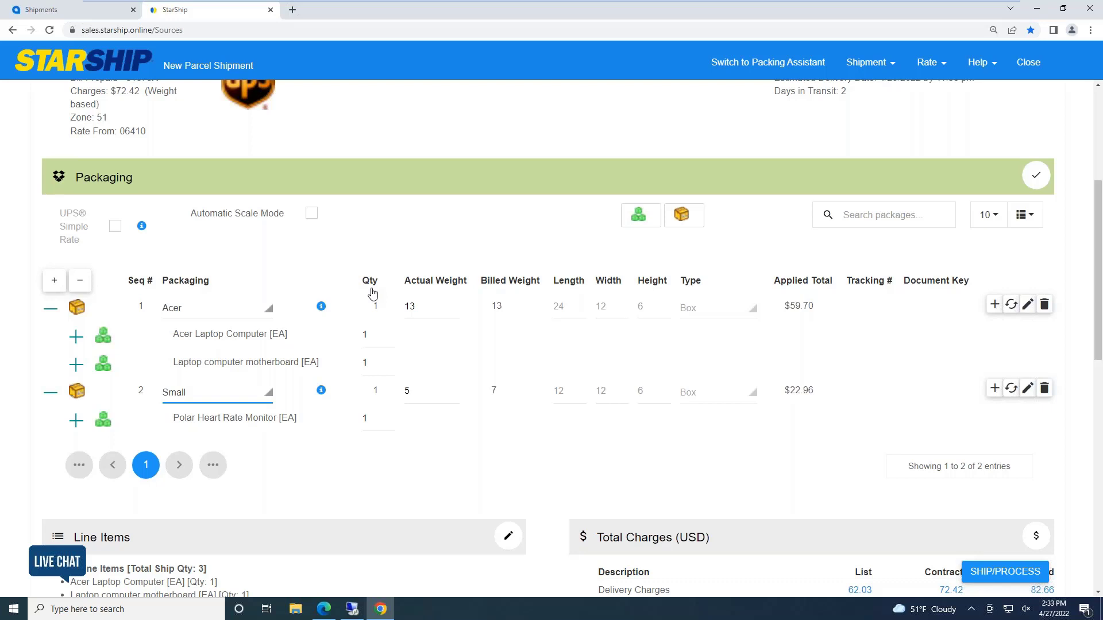
Raise the Acer Laptop Computer's packed quantity to 2 and set it back to 1.
click(390, 333)
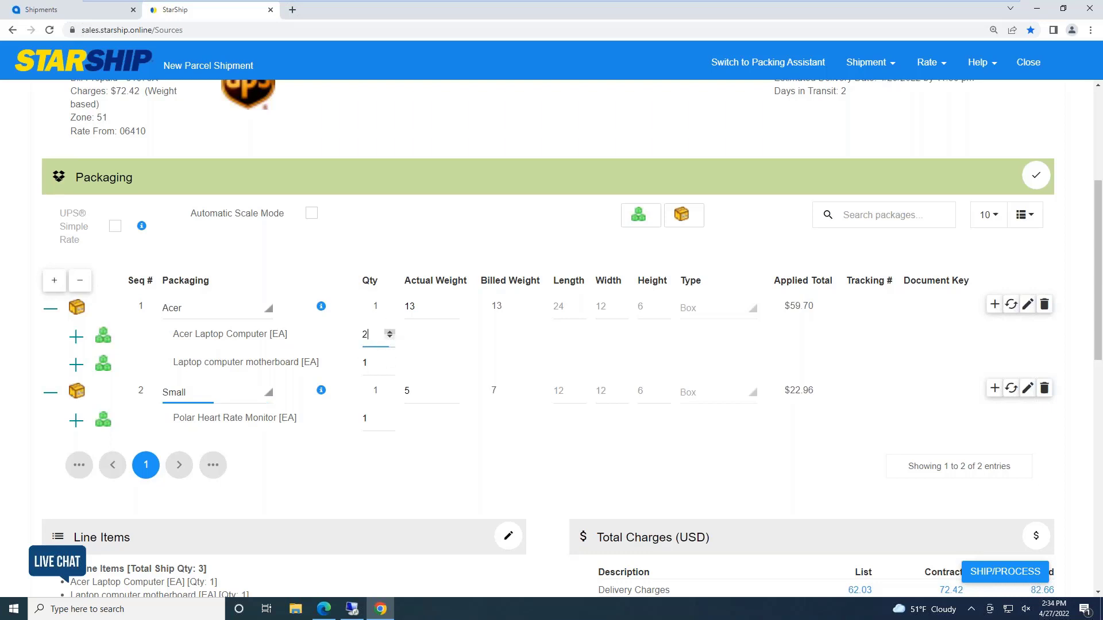
click(390, 337)
Check the actual weights of both packages against their billed weights and the transportation charges.
double_click(409, 308)
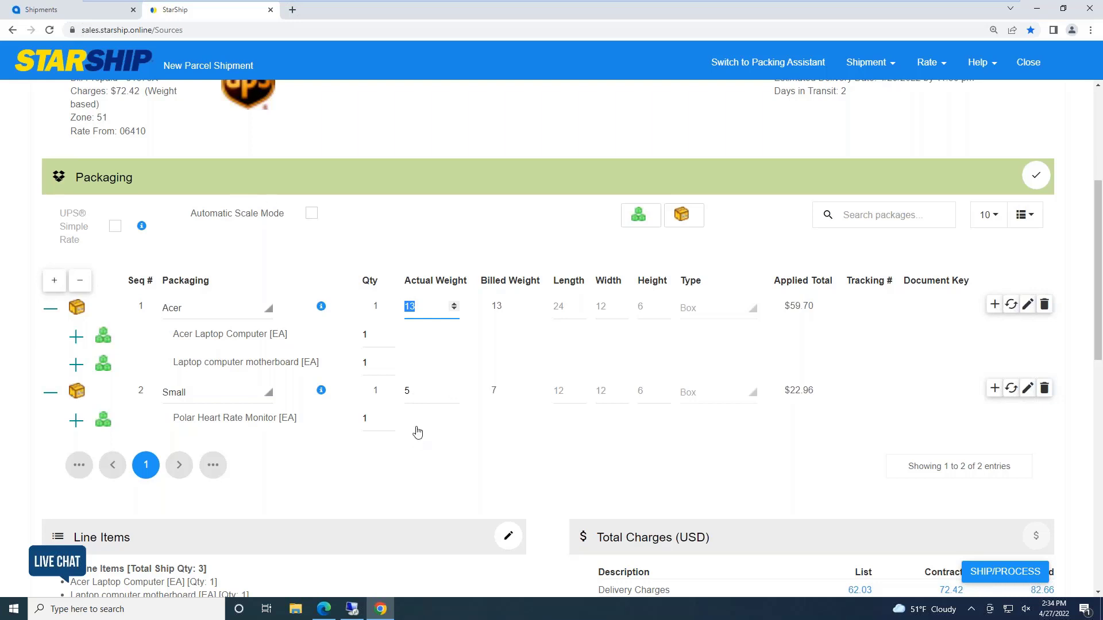
click(443, 391)
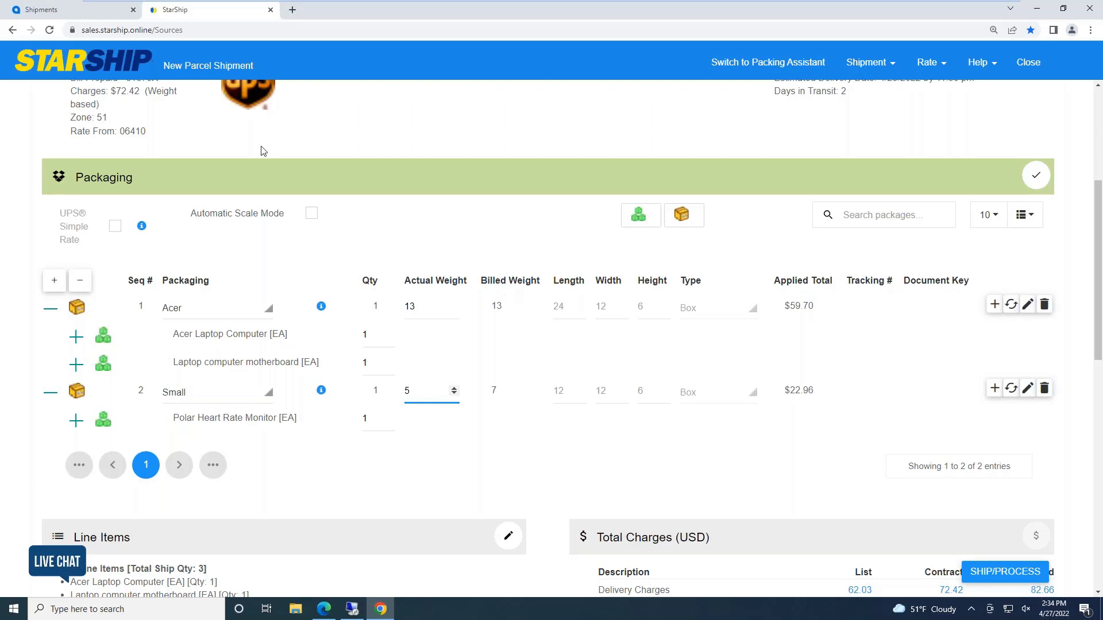
scroll(264, 163, up, 1)
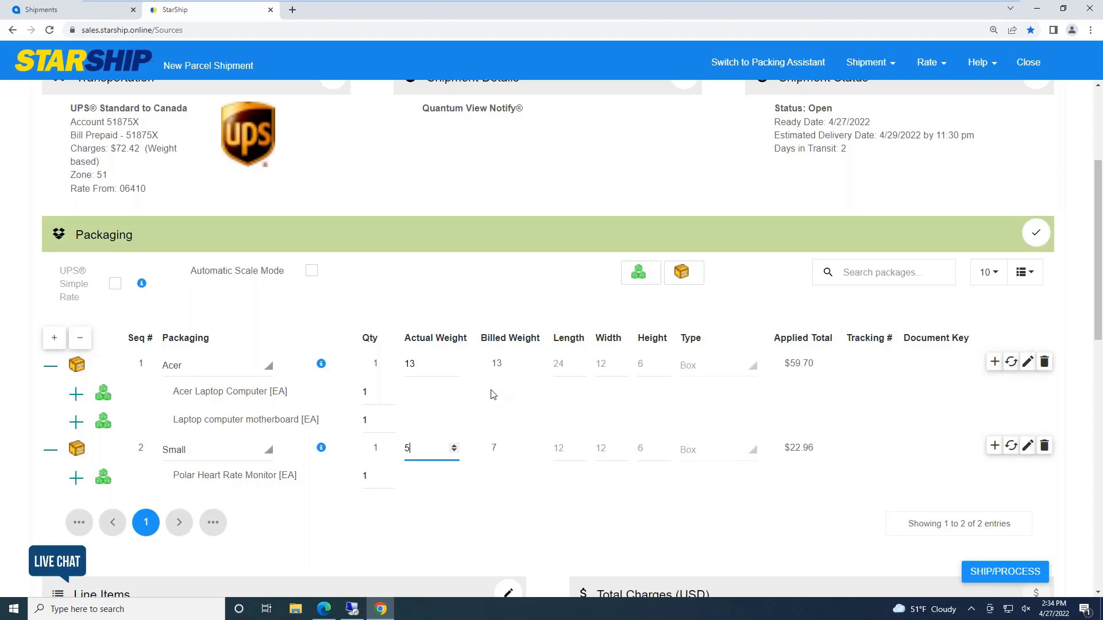
scroll(492, 395, up, 2)
scroll(489, 459, down, 1)
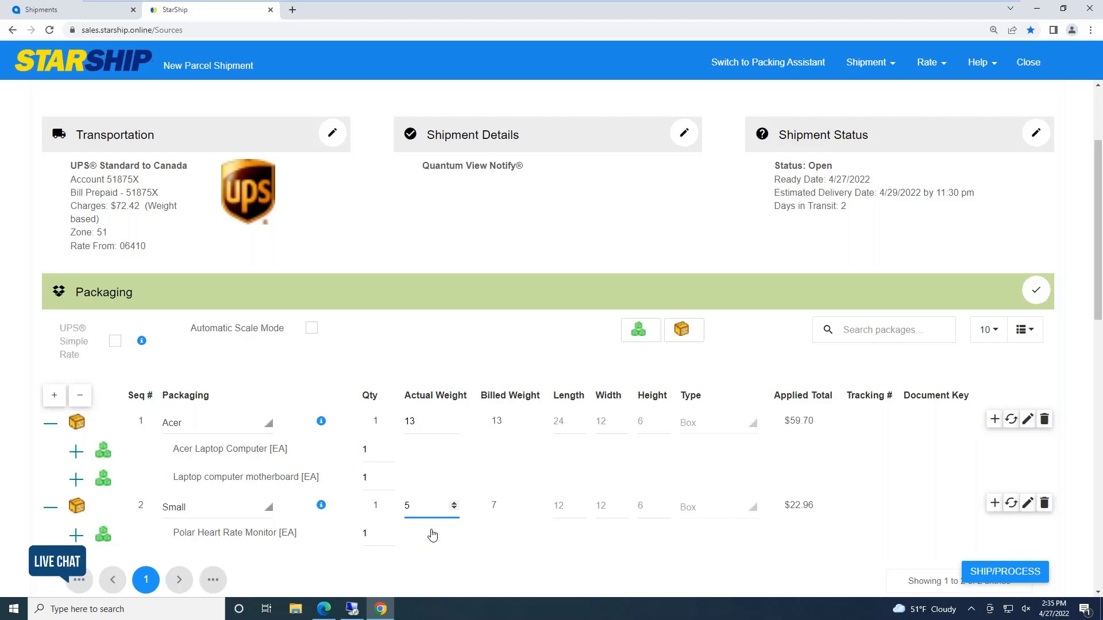
scroll(432, 535, down, 1)
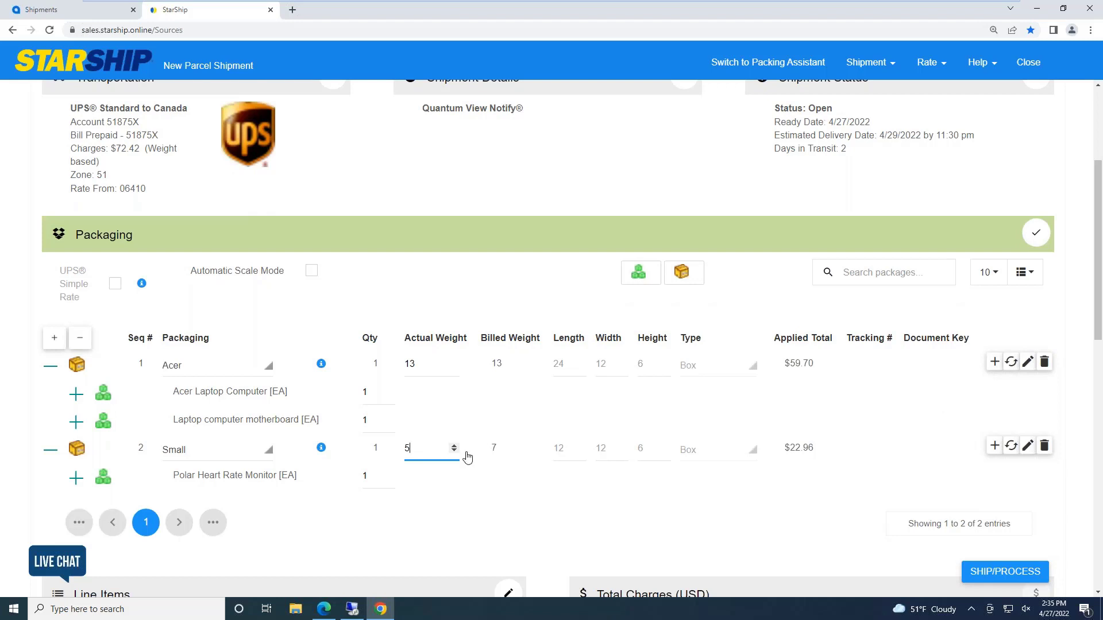
Try Large packaging for the second package to compare its billed weight and charges, and return it to Small.
click(180, 454)
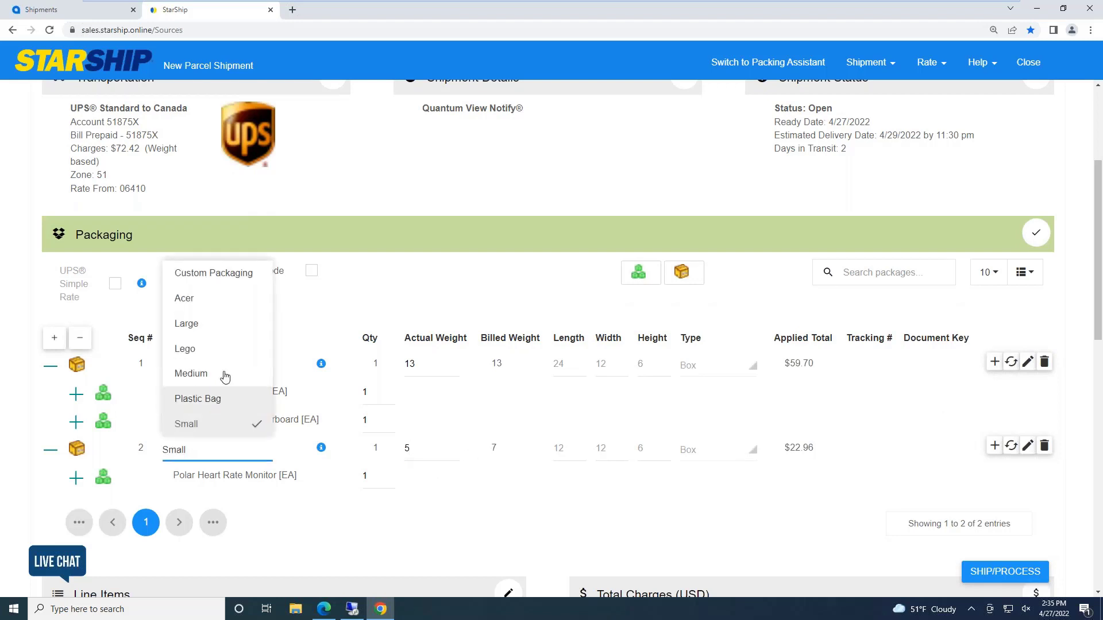
click(190, 324)
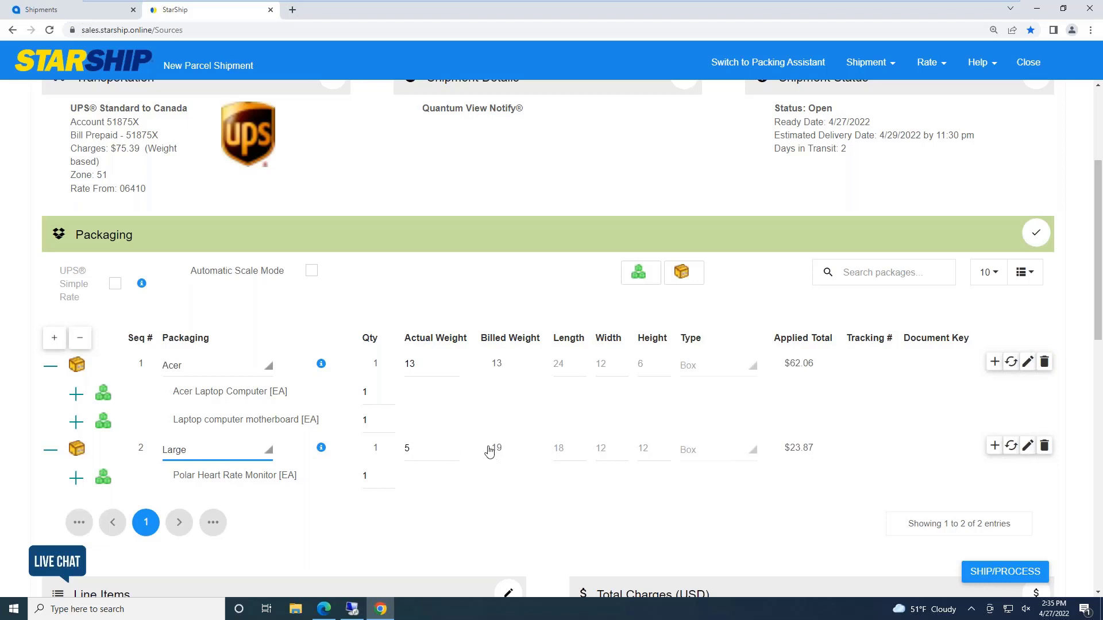
click(202, 453)
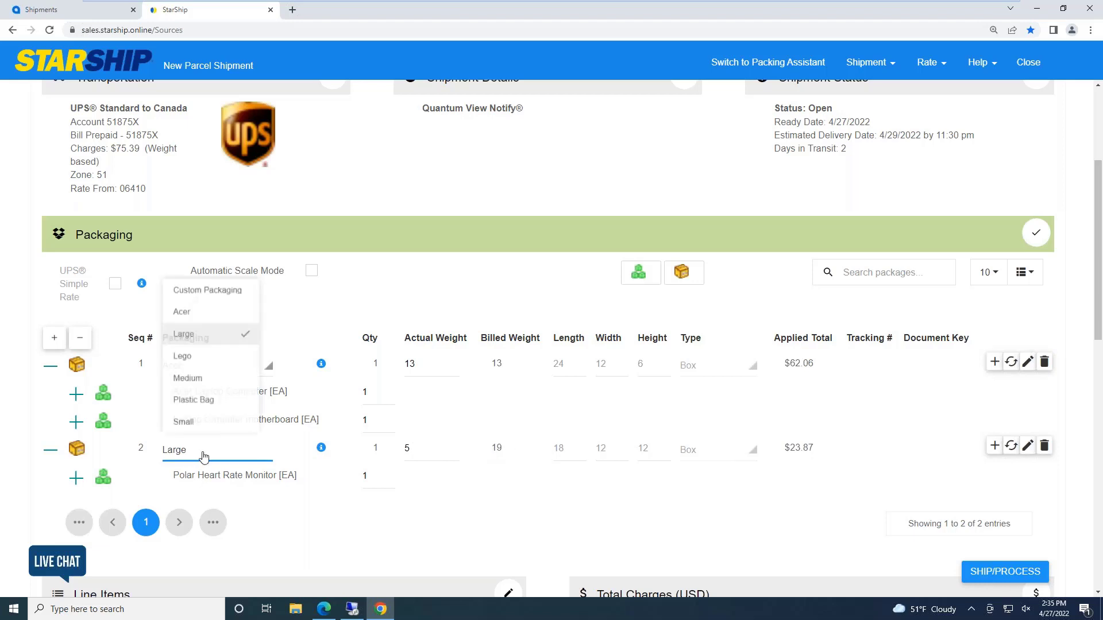
click(203, 436)
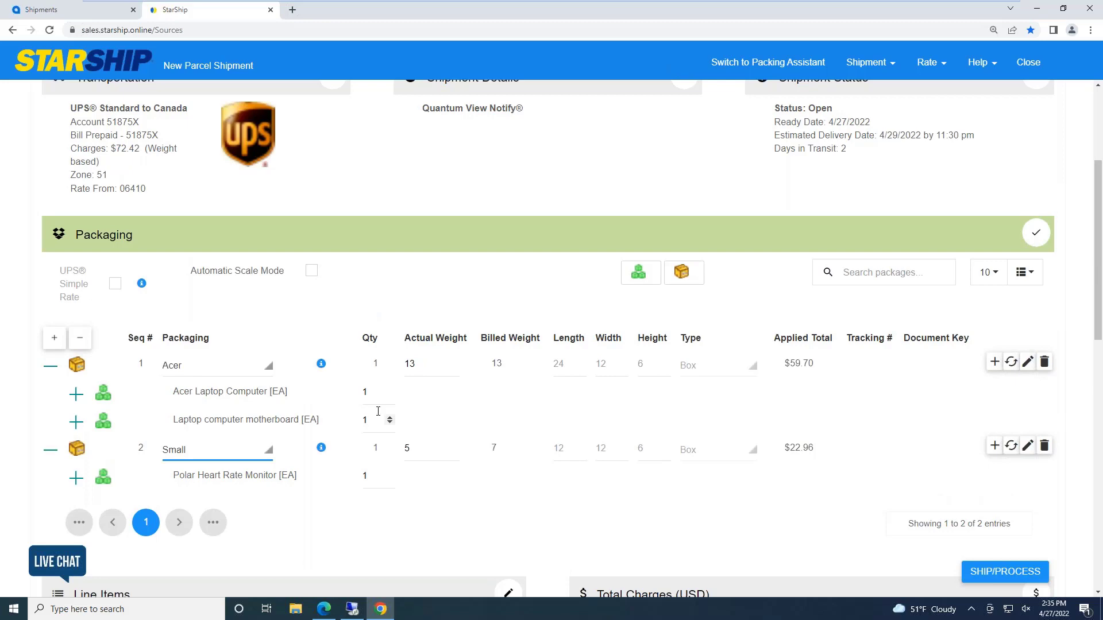
Review the parcel carrier rate quotes, comparing services, delivery estimates and list, contract and applied charges.
scroll(500, 431, down, 6)
scroll(353, 391, down, 2)
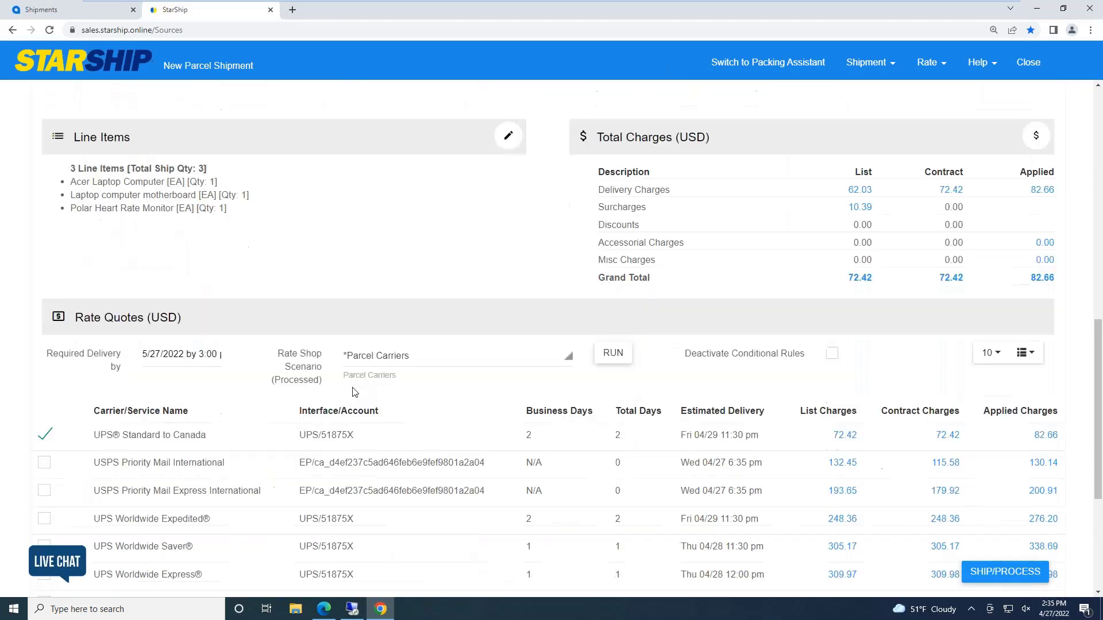
scroll(353, 391, down, 3)
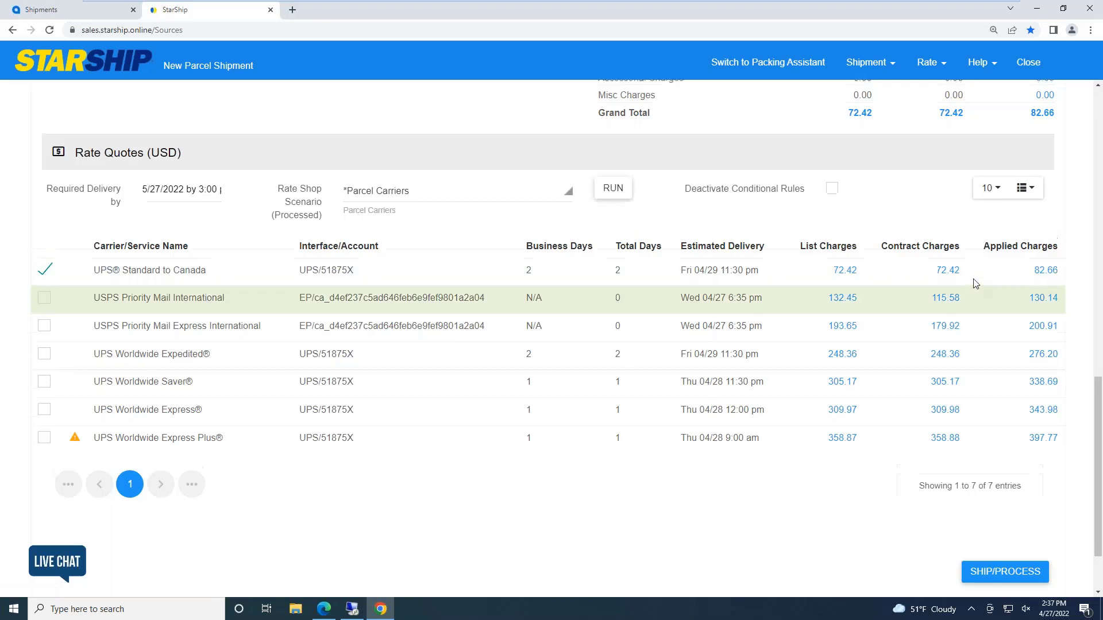
Expand the breakdown of the applied grand total and read the rule behind the first Total Applied Freight adjustment.
scroll(976, 284, up, 1)
click(1044, 162)
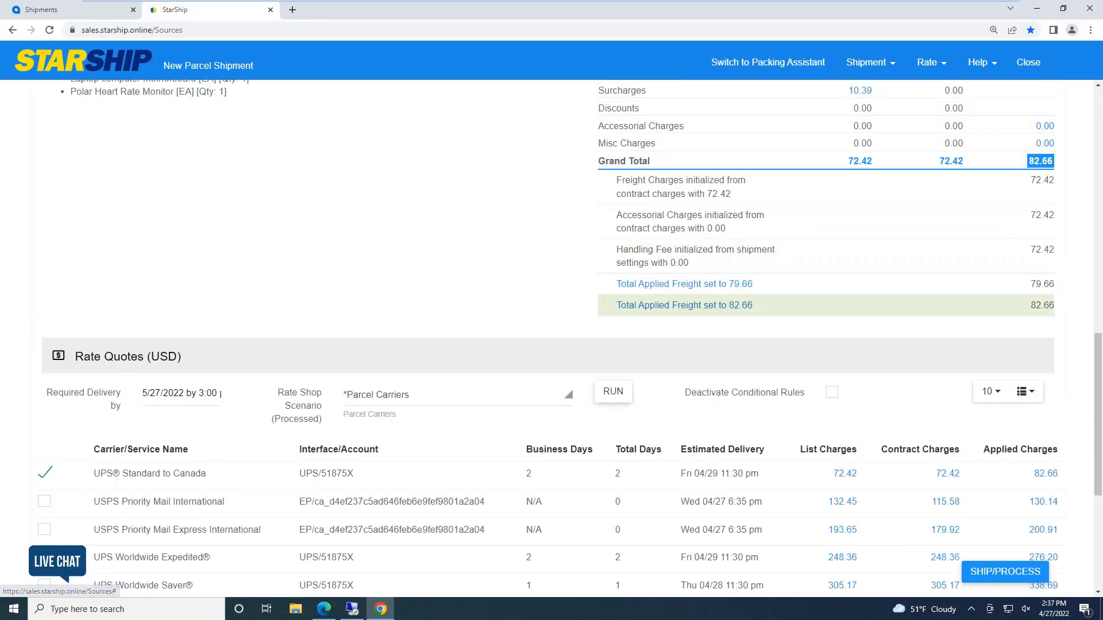
scroll(832, 274, up, 1)
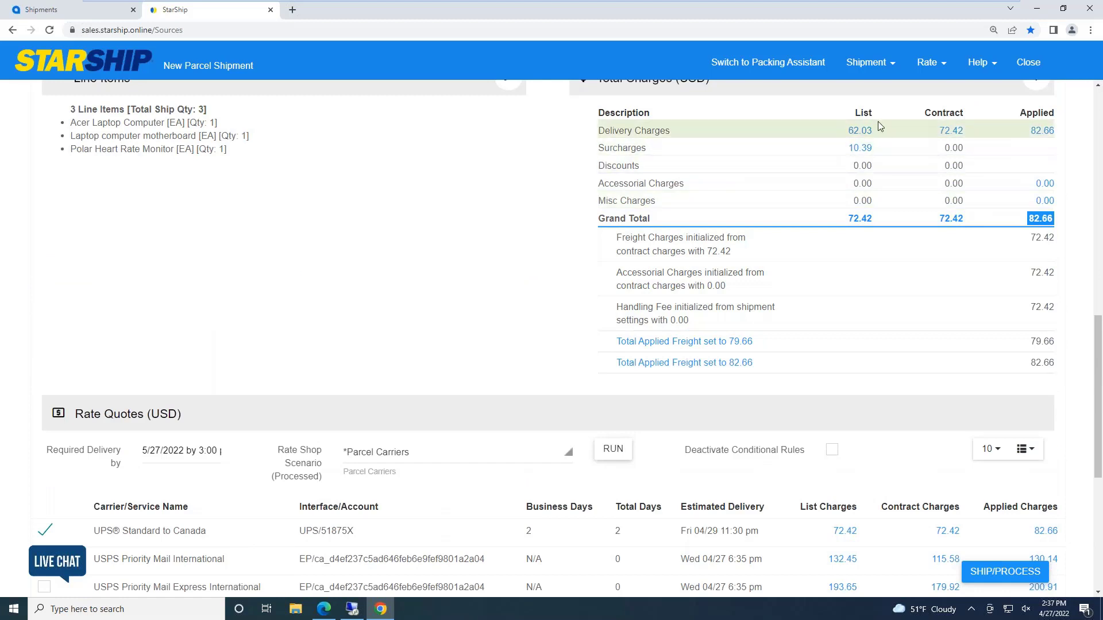
click(732, 341)
drag(697, 368, 624, 363)
drag(696, 352, 745, 352)
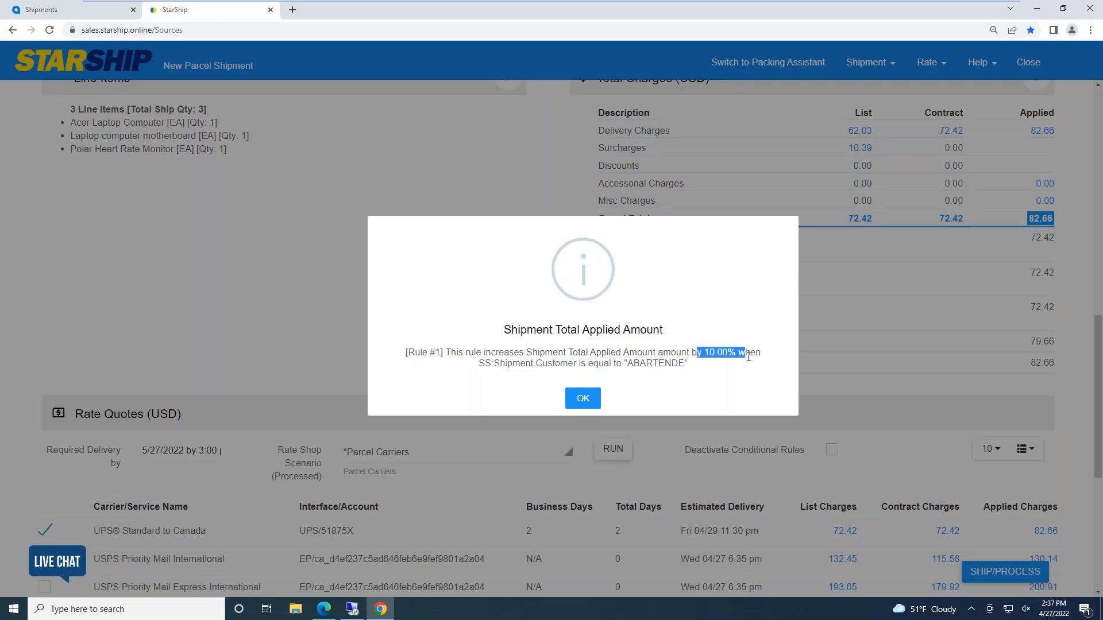
click(583, 399)
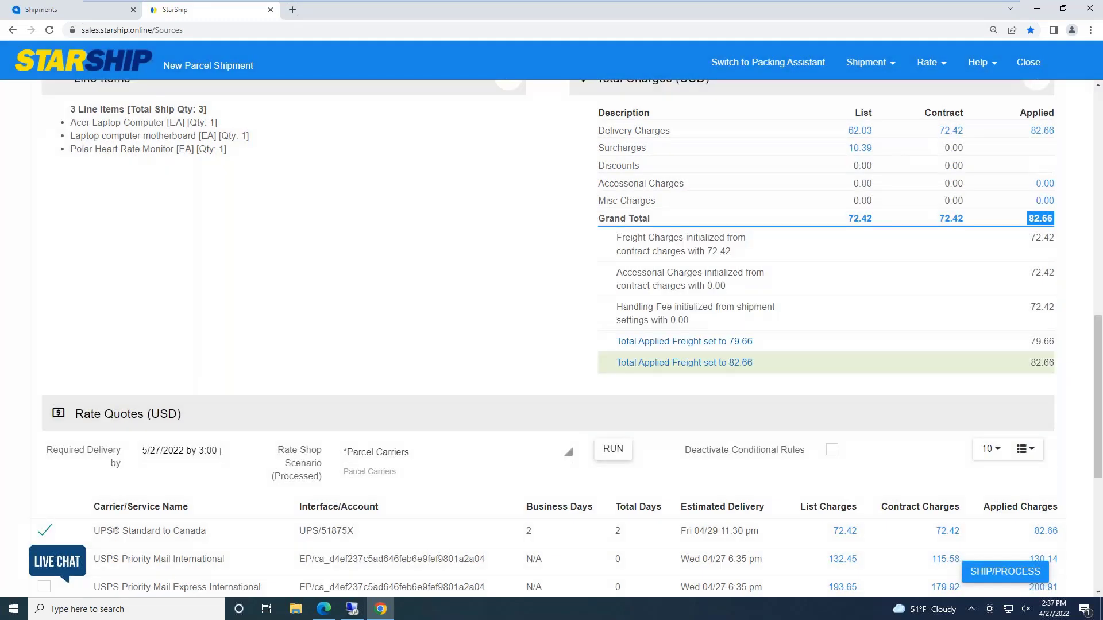
Open the second Total Applied Freight adjustment and examine its rule's item condition and surcharge amount.
click(696, 363)
drag(702, 357, 634, 357)
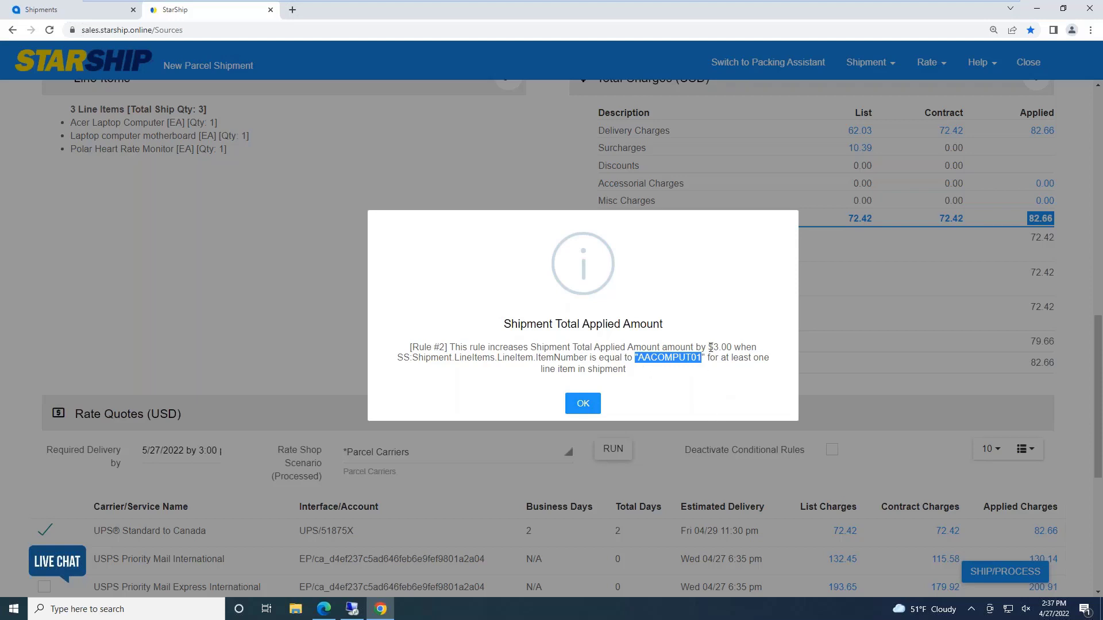
drag(709, 348, 739, 352)
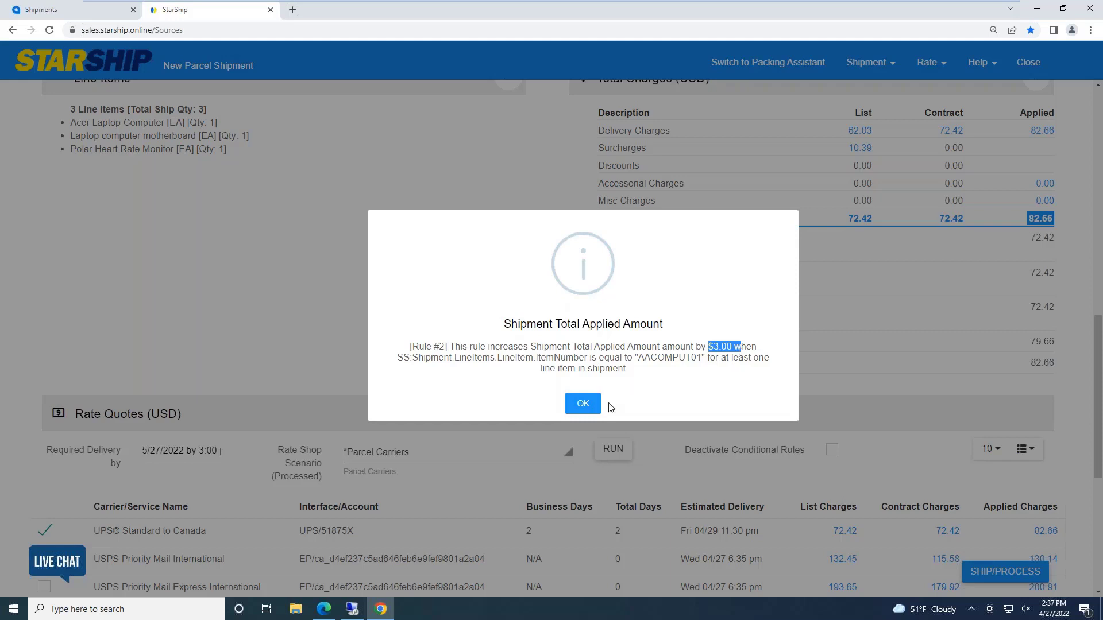
Close the freight rule explanation, open the shipment's line items and review the item details of the Acer Laptop Computer.
click(583, 404)
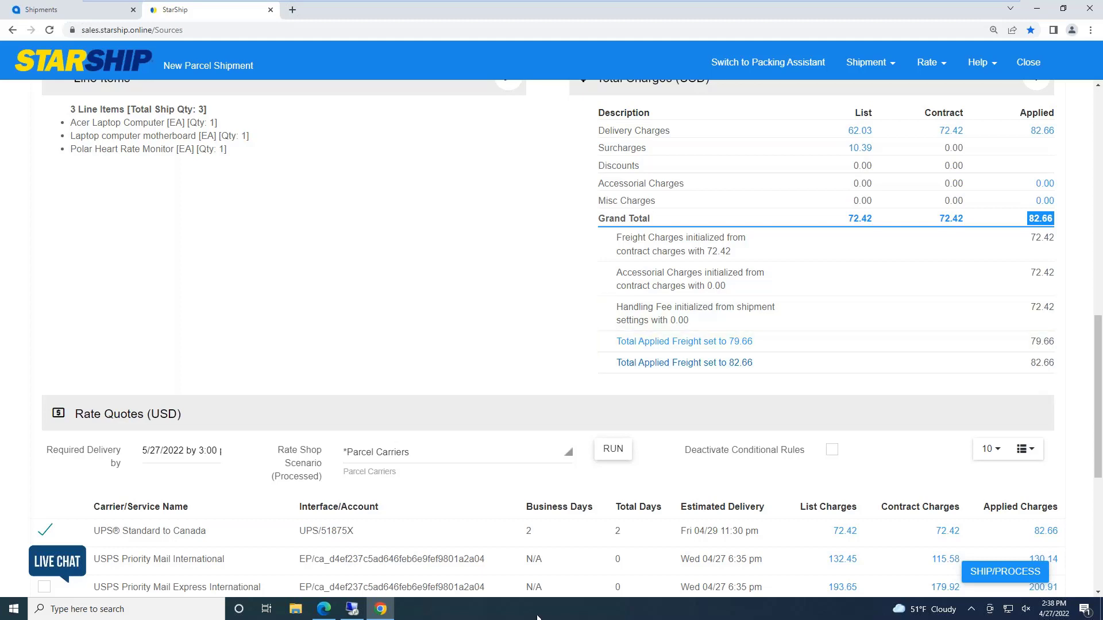
scroll(449, 467, down, 2)
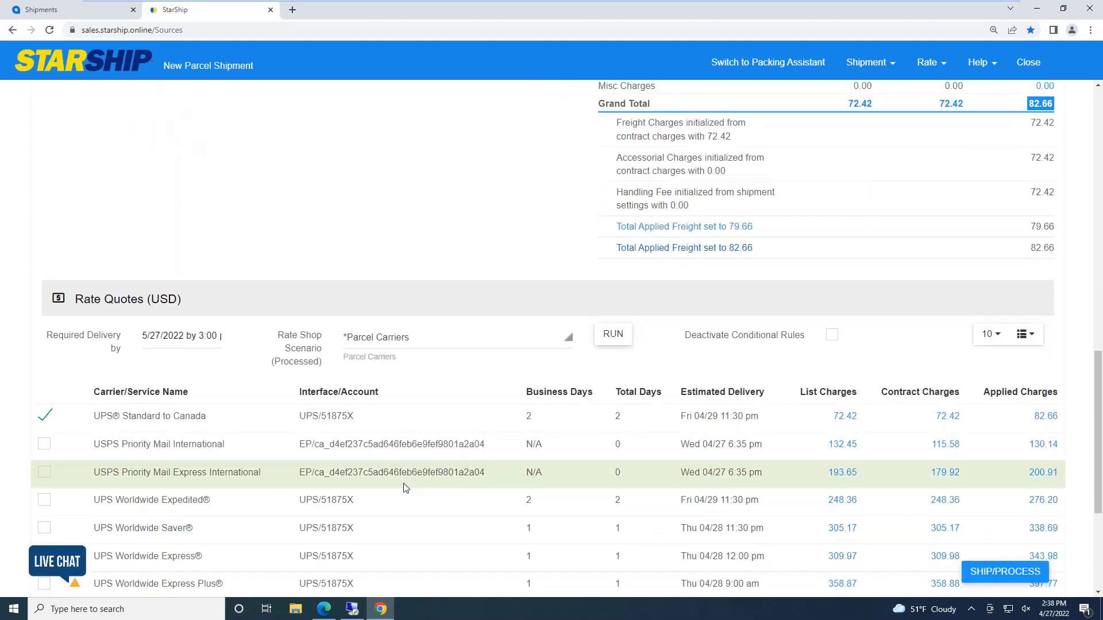
scroll(406, 485, up, 4)
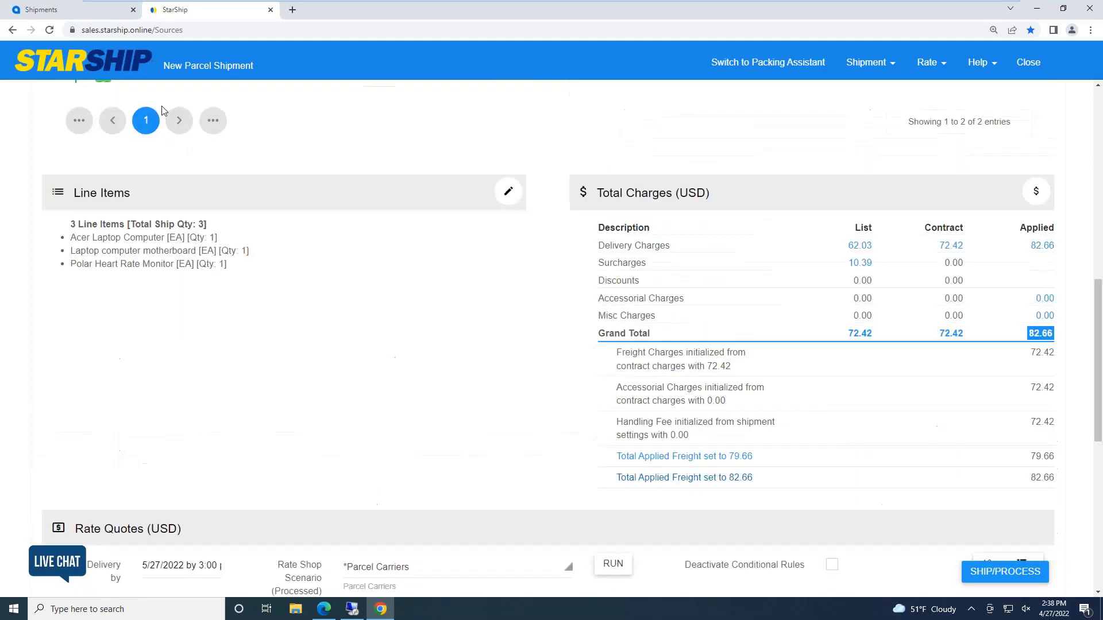
click(513, 197)
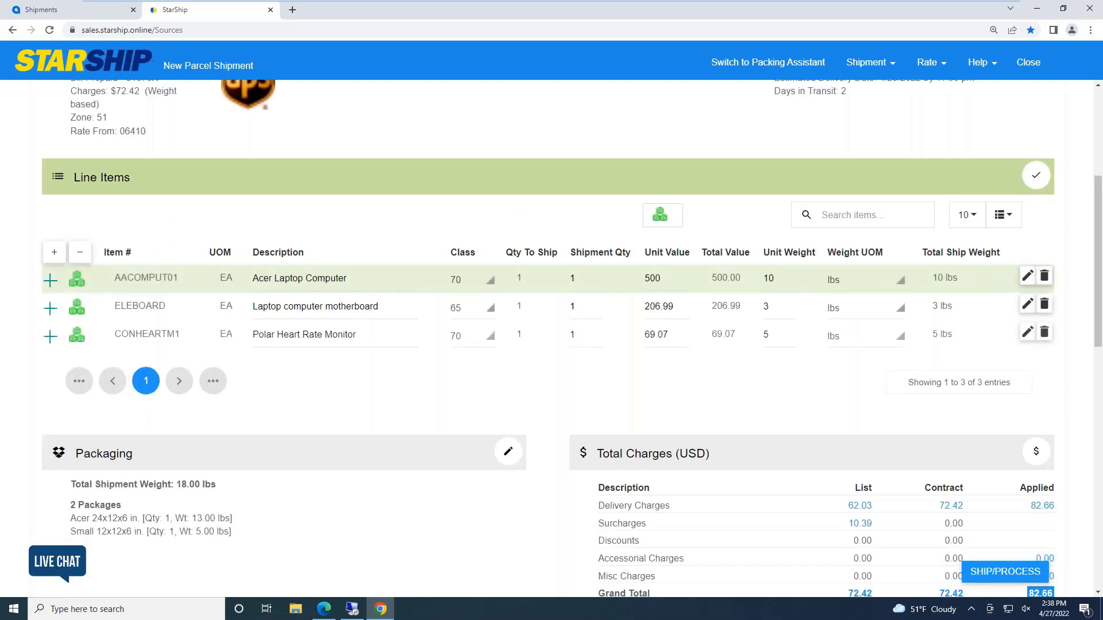
click(1028, 277)
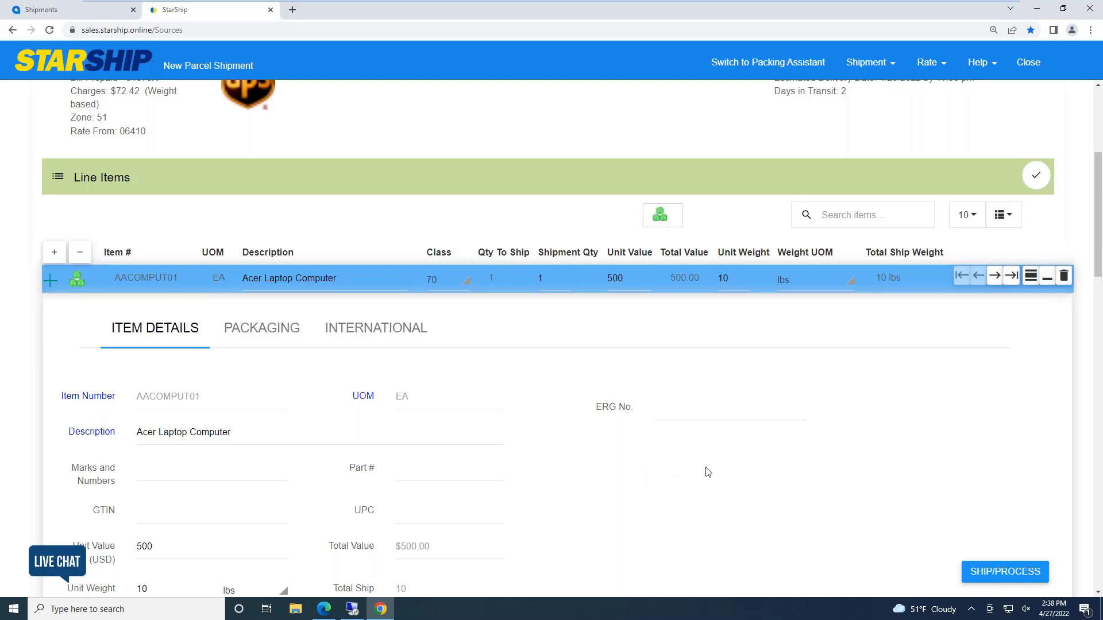
scroll(204, 339, down, 2)
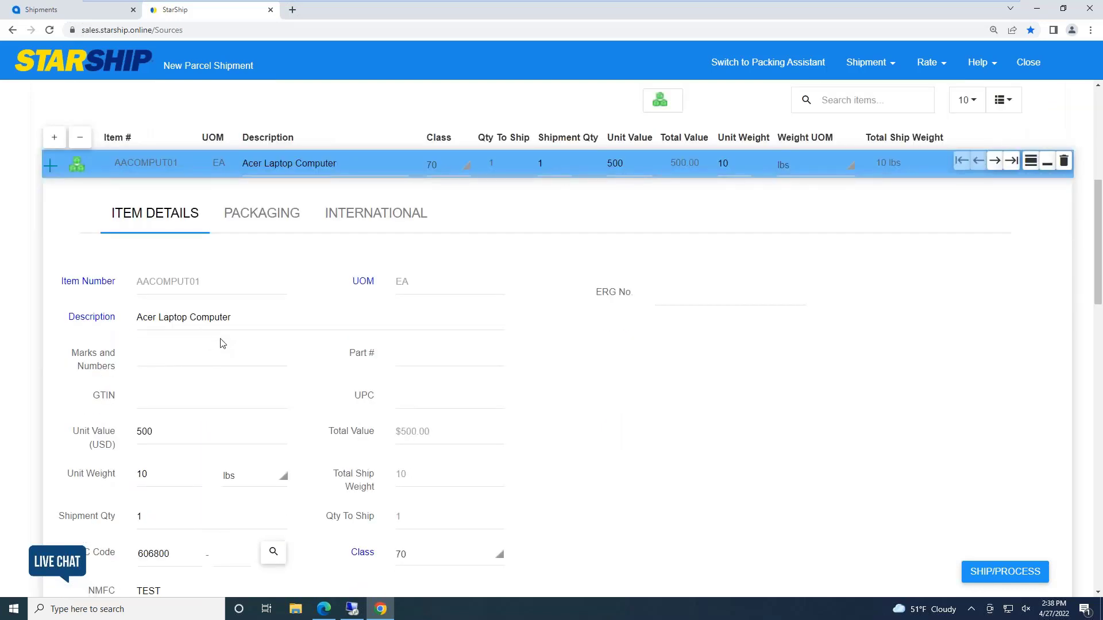
scroll(219, 343, down, 1)
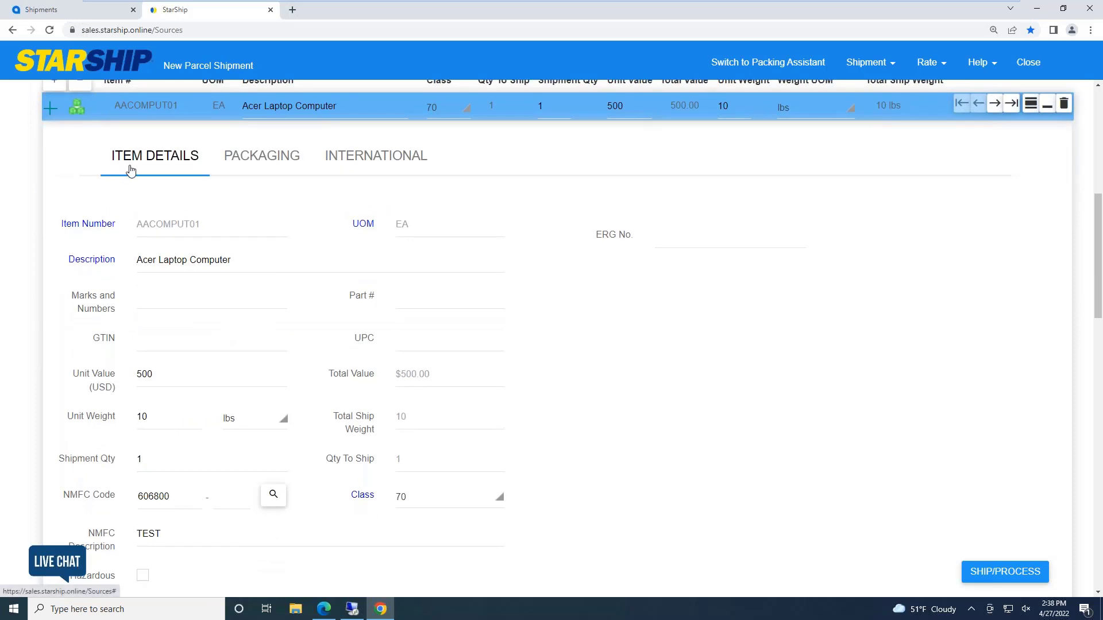
scroll(185, 204, down, 1)
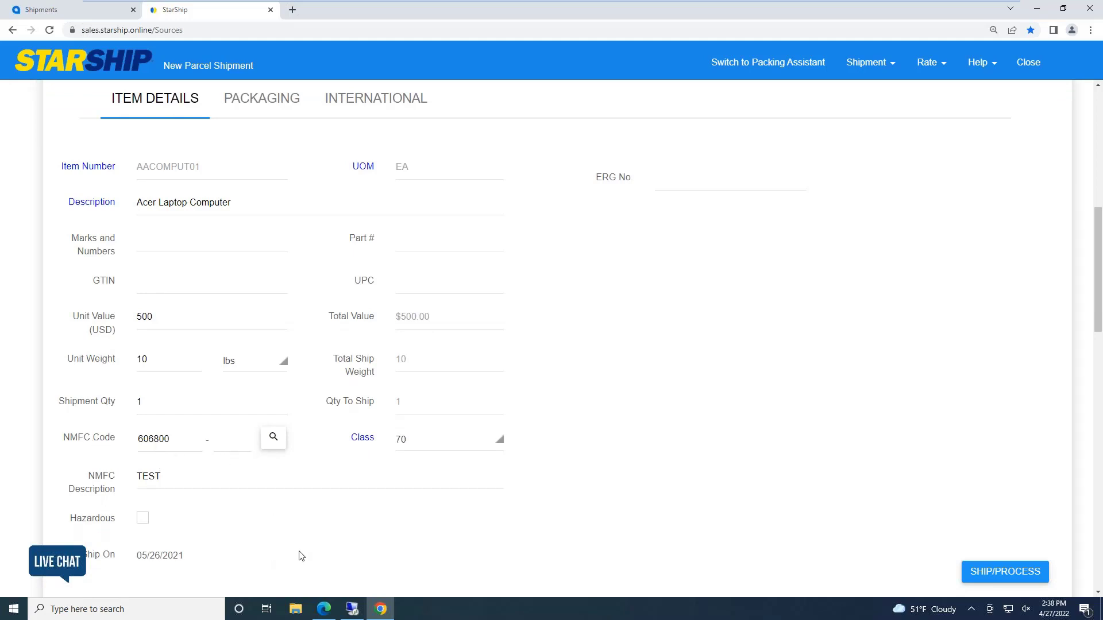
scroll(244, 478, up, 1)
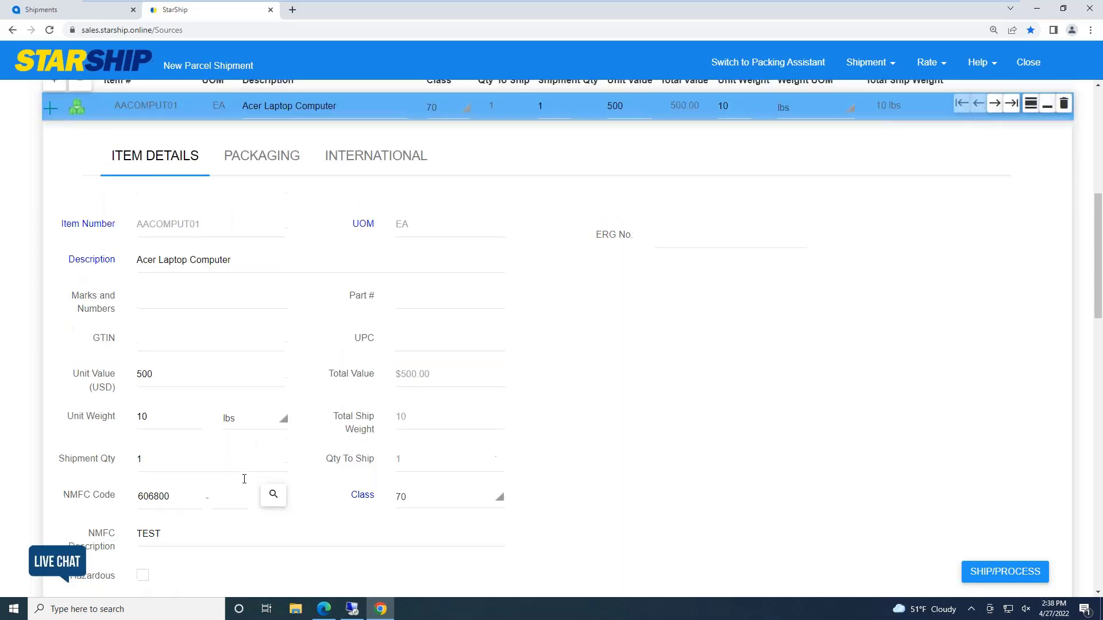
Open the laptop's international details, browse the Schedule B codes with the Demo query, and close the lookup without selecting a code.
click(369, 152)
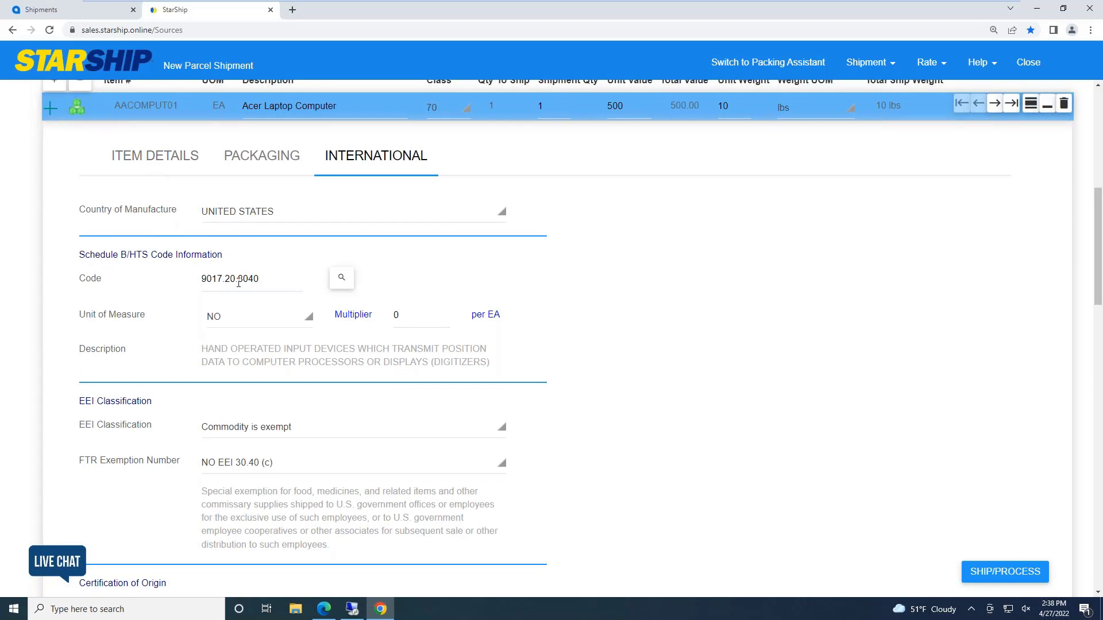
click(341, 279)
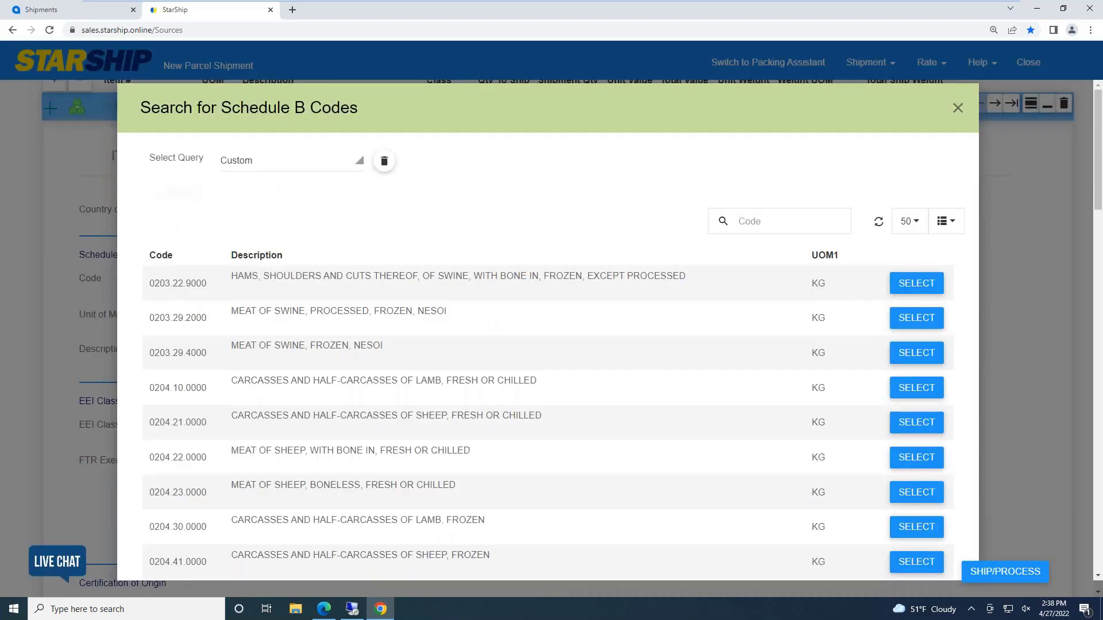
click(287, 160)
click(253, 213)
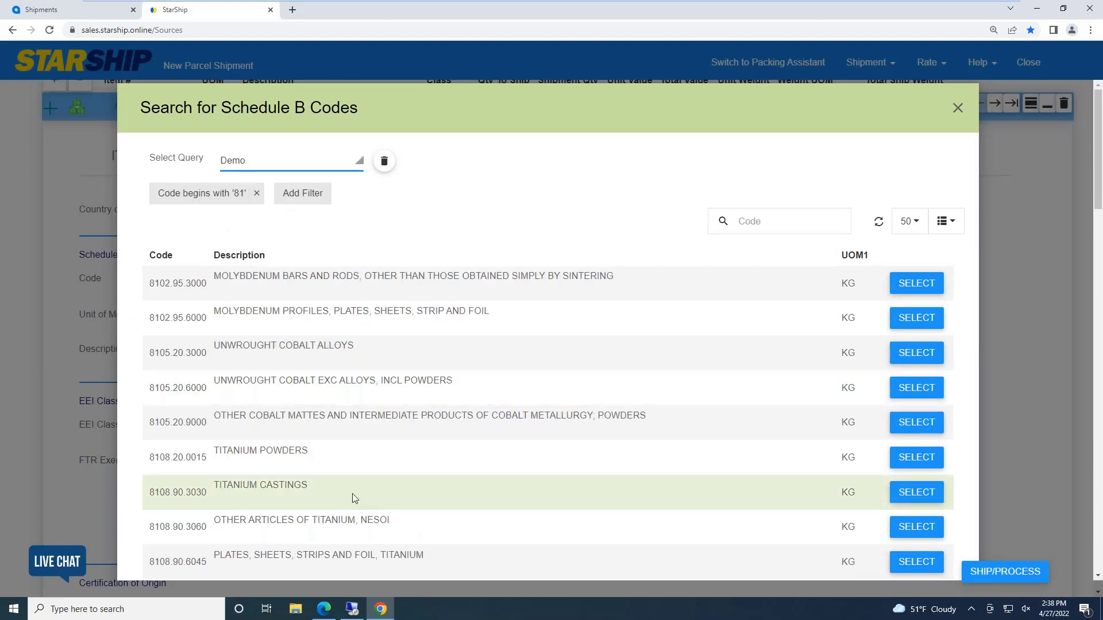
click(957, 109)
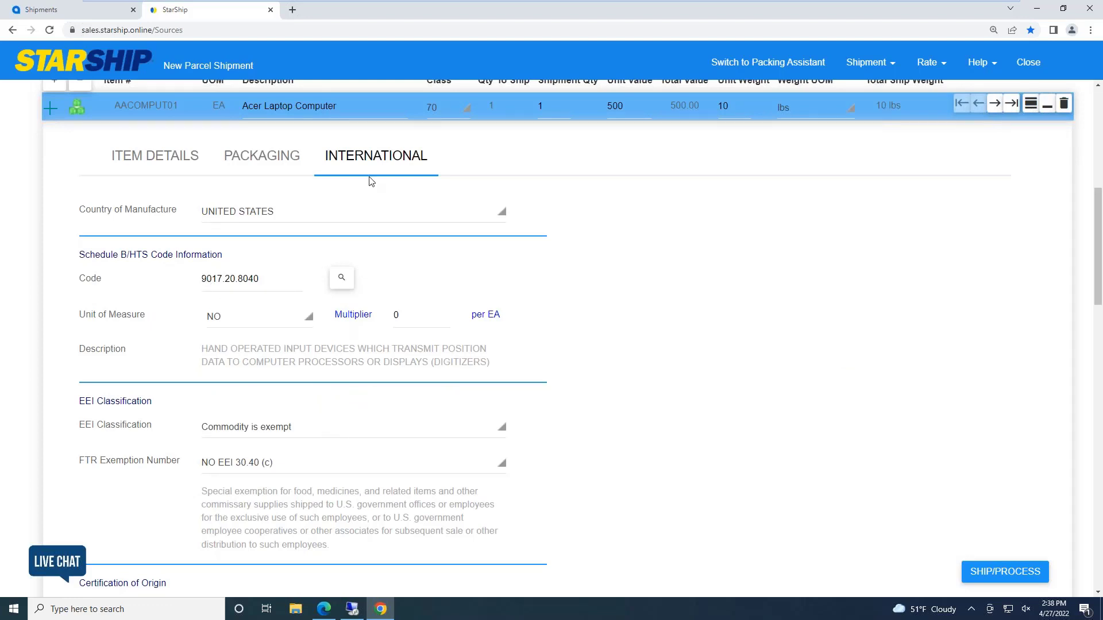
Review the laptop's EEI classification, FTR exemption and certification of origin settings, and collapse the item's details.
scroll(433, 239, down, 1)
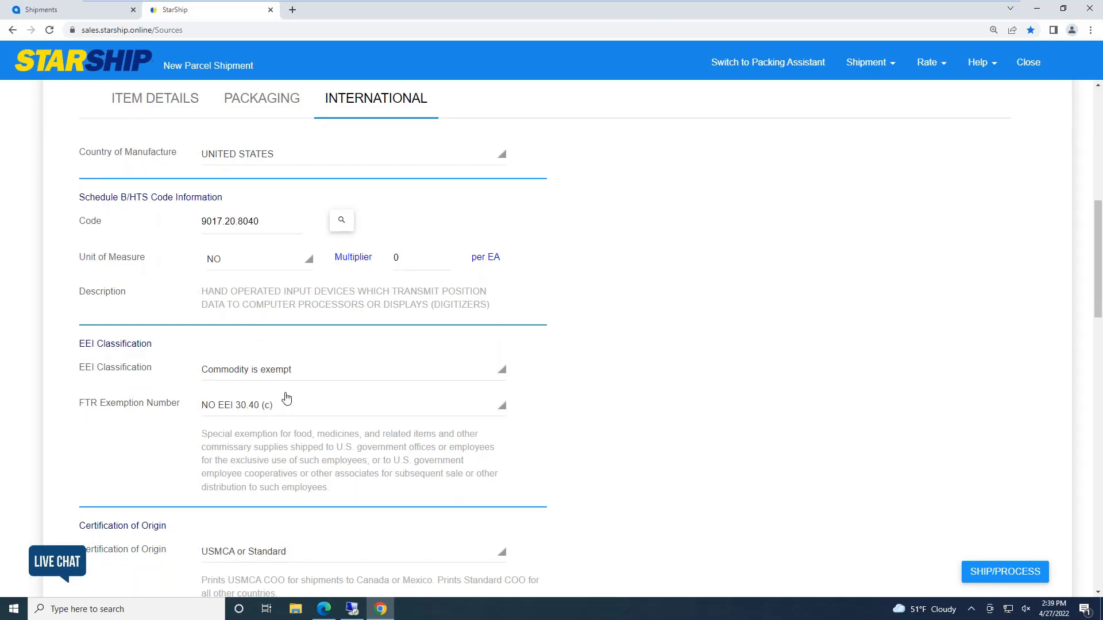
scroll(362, 459, down, 2)
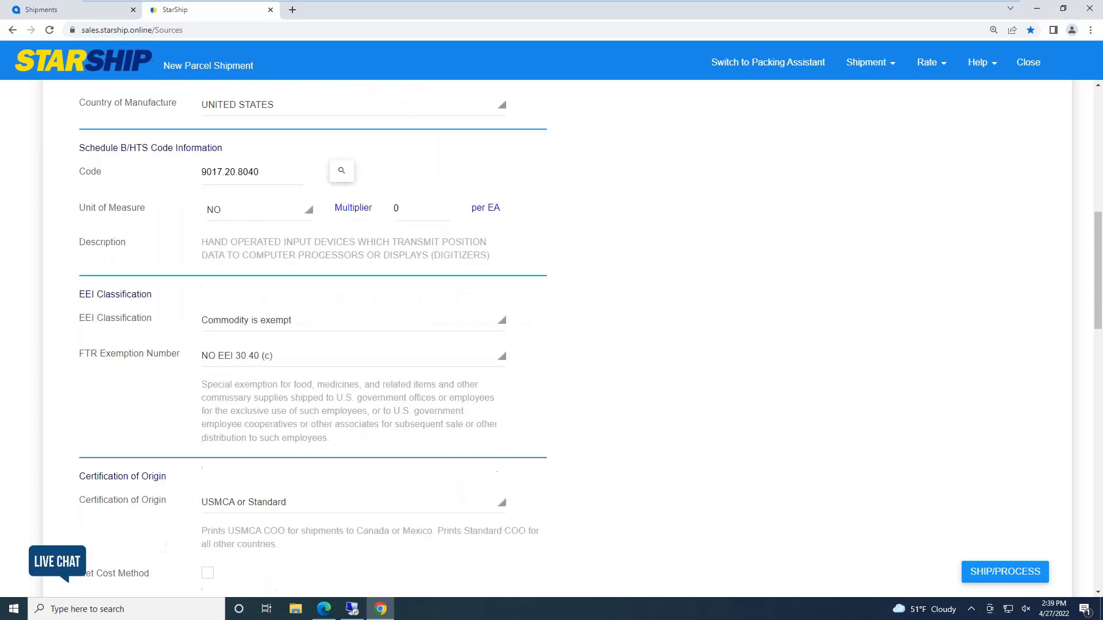
scroll(810, 344, up, 4)
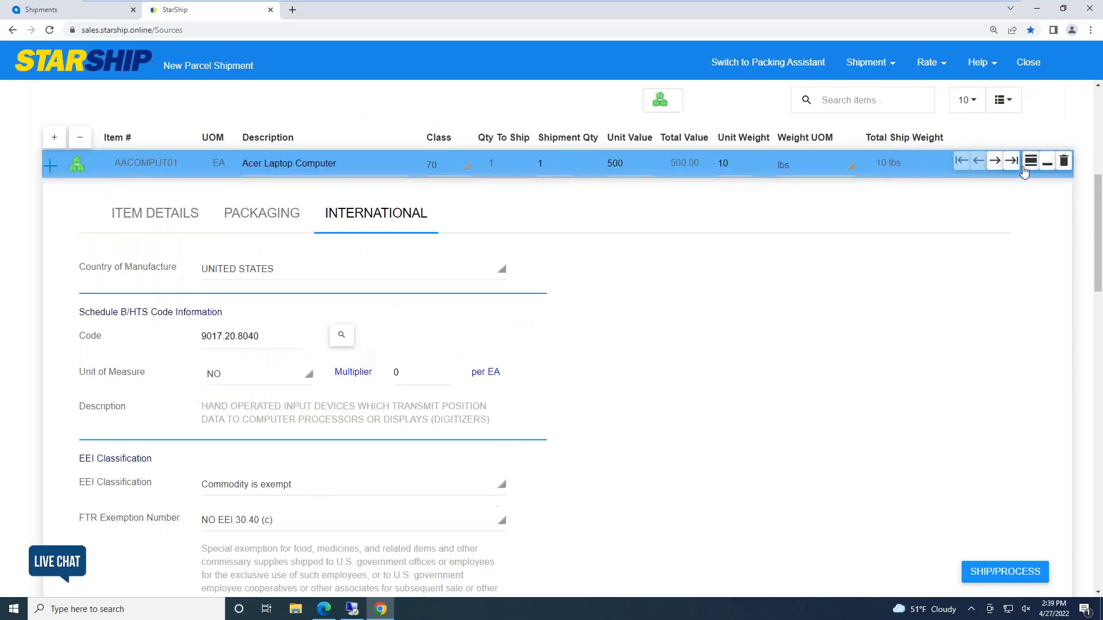
click(1055, 169)
Ship and process the parcel shipment with the selected UPS Standard to Canada service.
scroll(389, 563, down, 8)
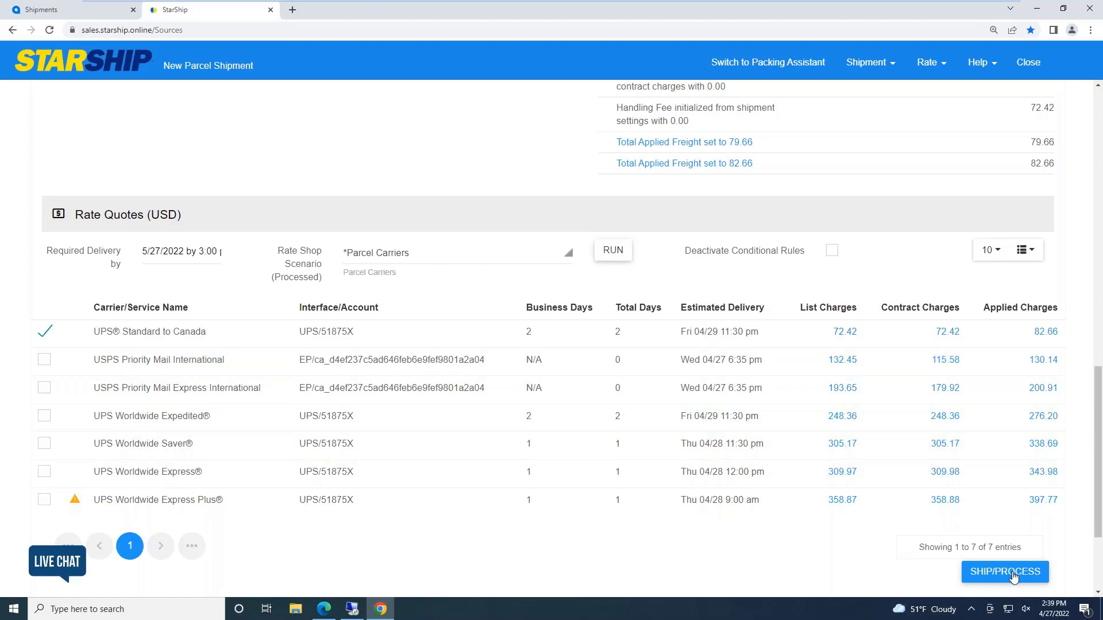
click(875, 63)
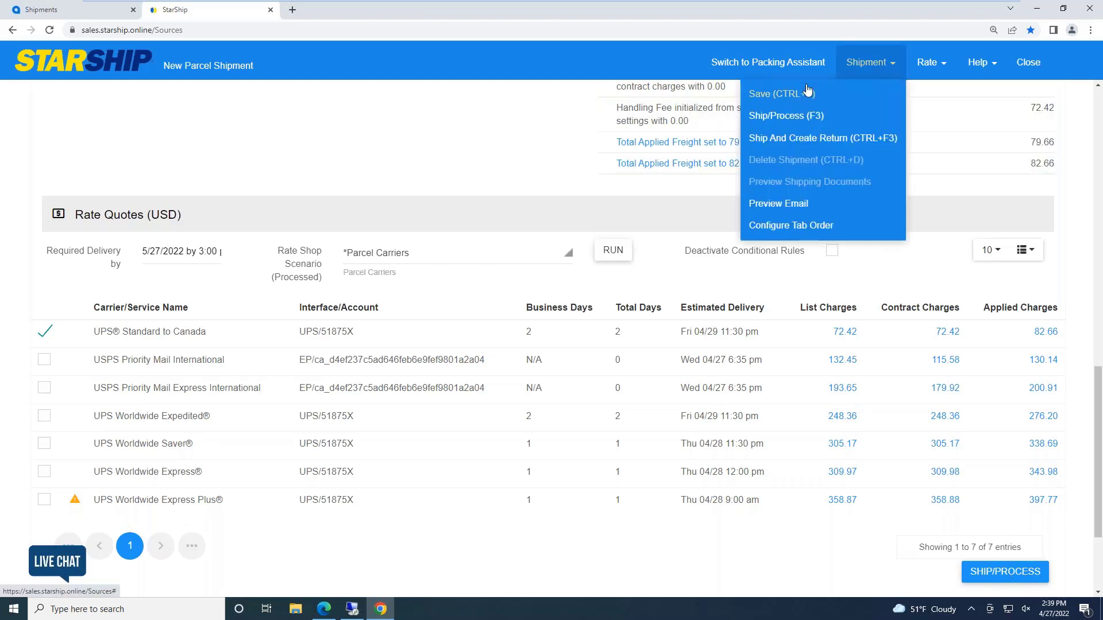
click(796, 116)
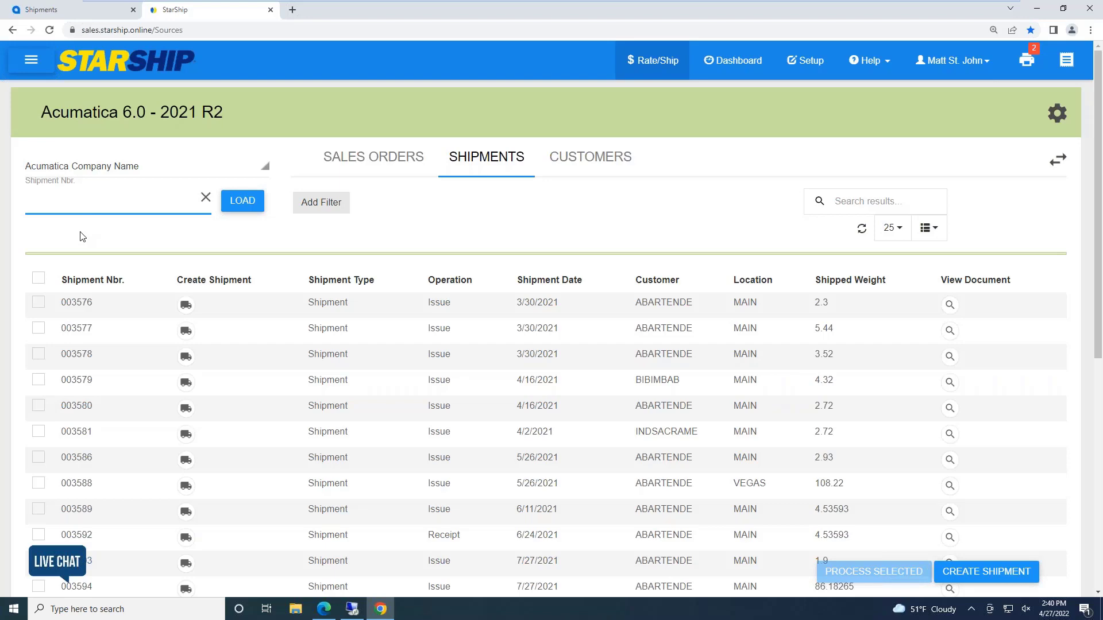
Switch to the sample shipping PDFs in Edge and examine the packing slip and the straight bill of lading down to its signatures.
click(324, 610)
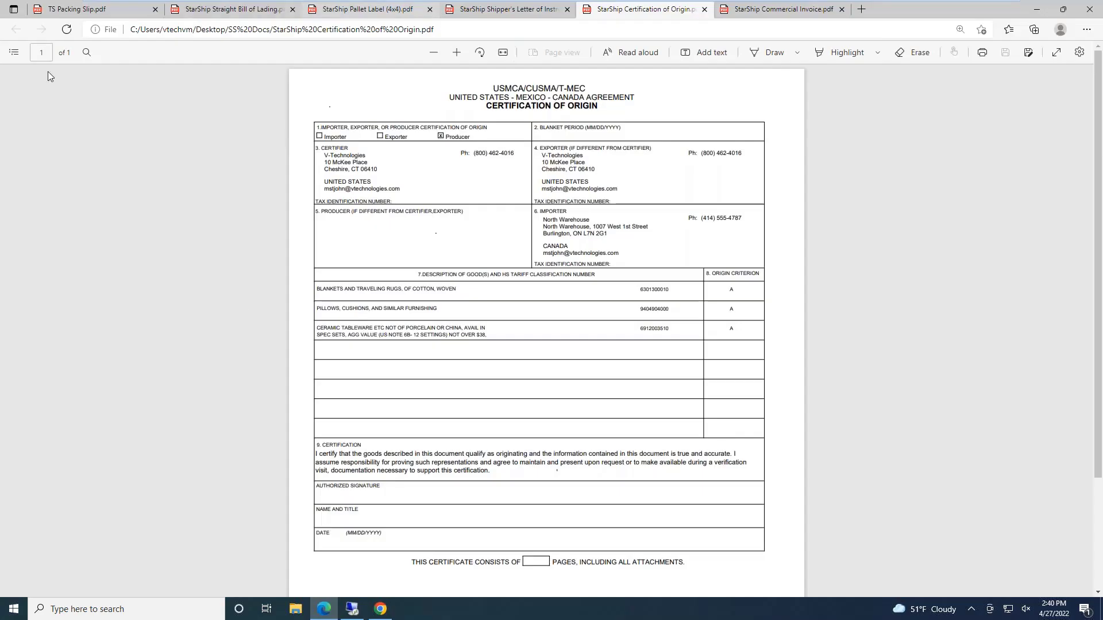
click(90, 17)
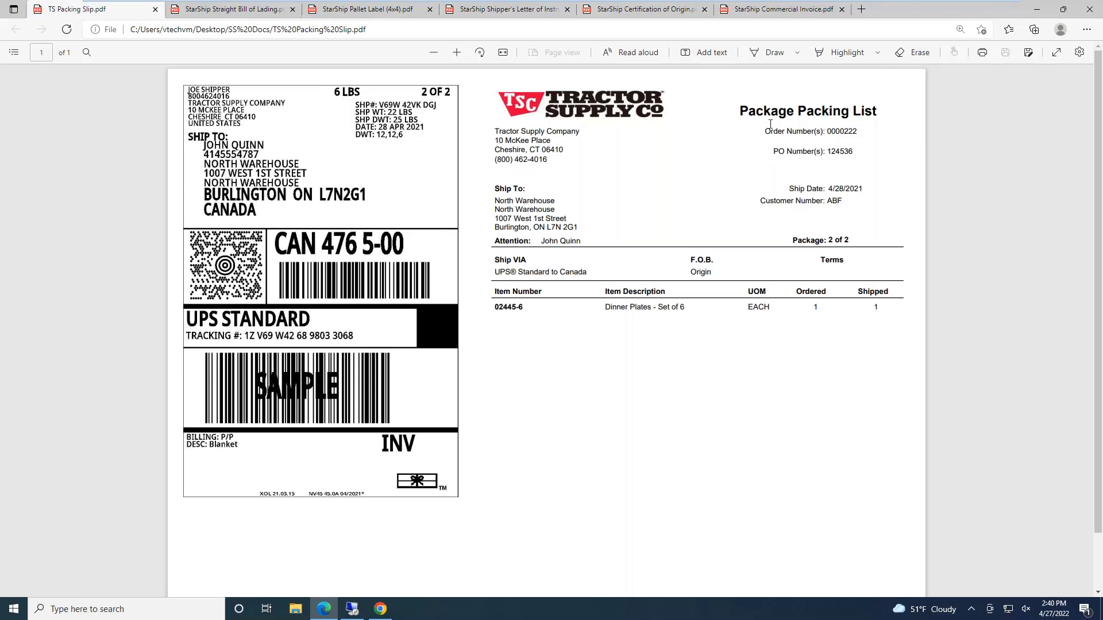
click(249, 13)
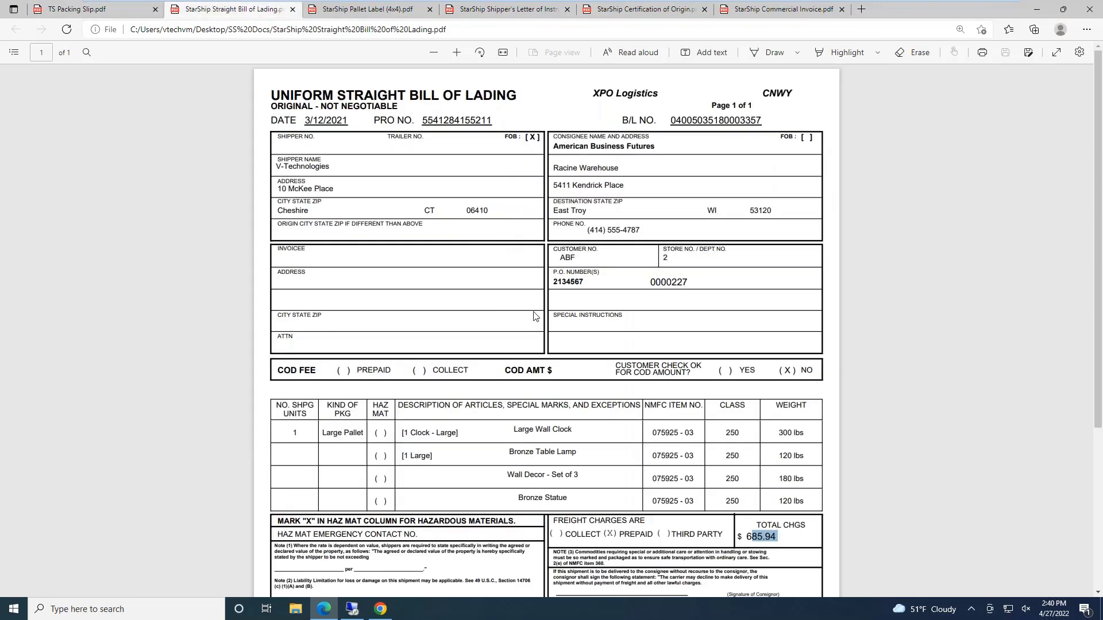
scroll(686, 534, down, 2)
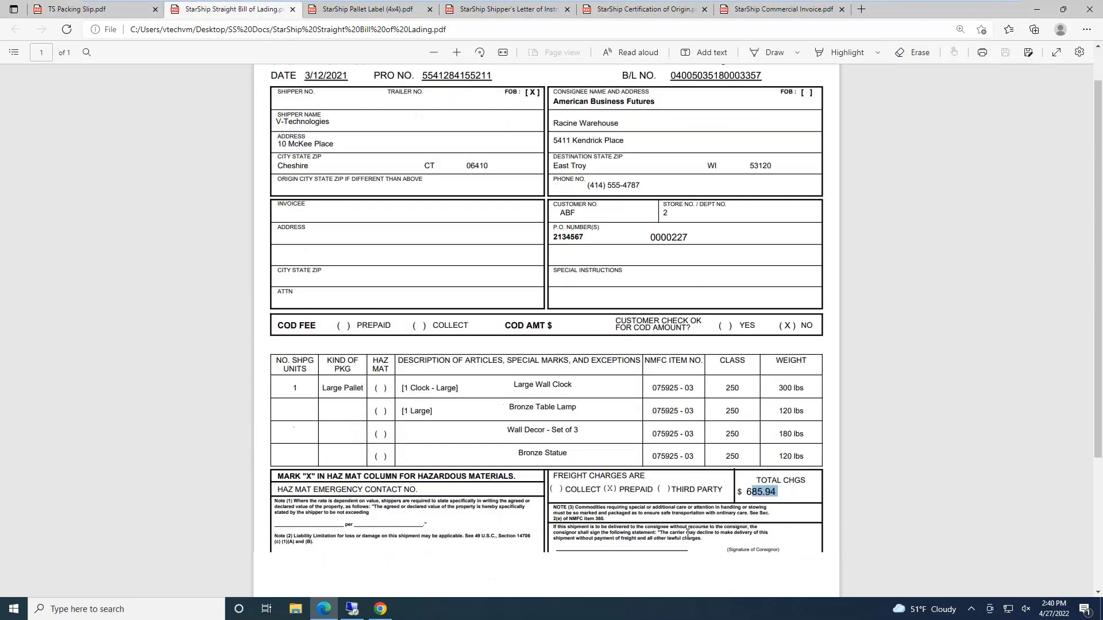
scroll(688, 533, down, 5)
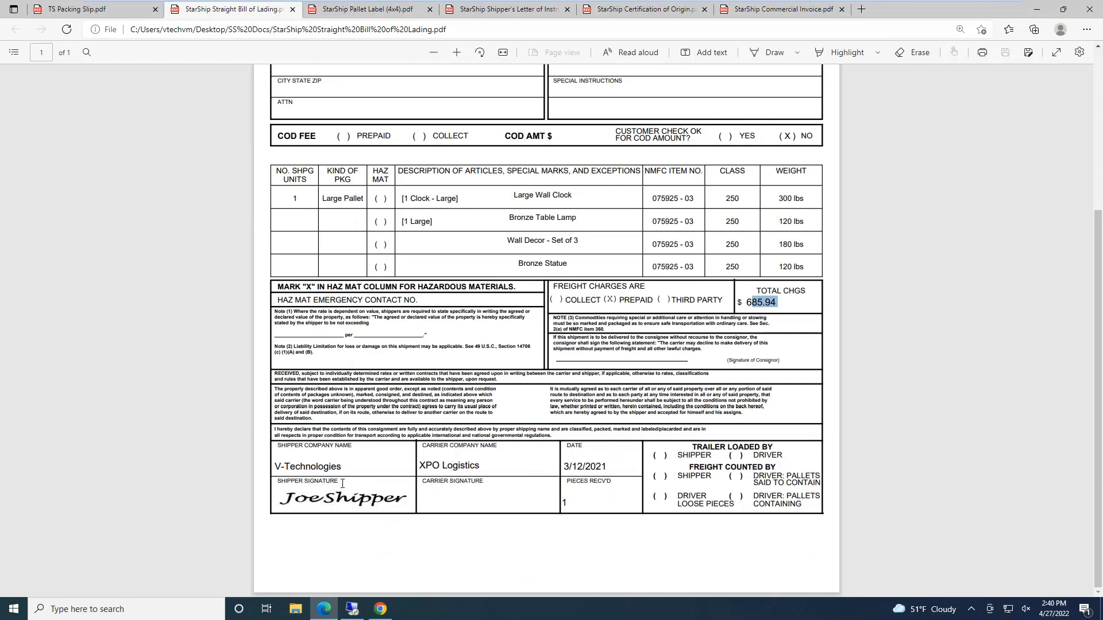
scroll(328, 504, up, 2)
Review the sample pallet label, Shipper's Letter of Instructions, Certification of Origin and full Commercial Invoice.
click(381, 12)
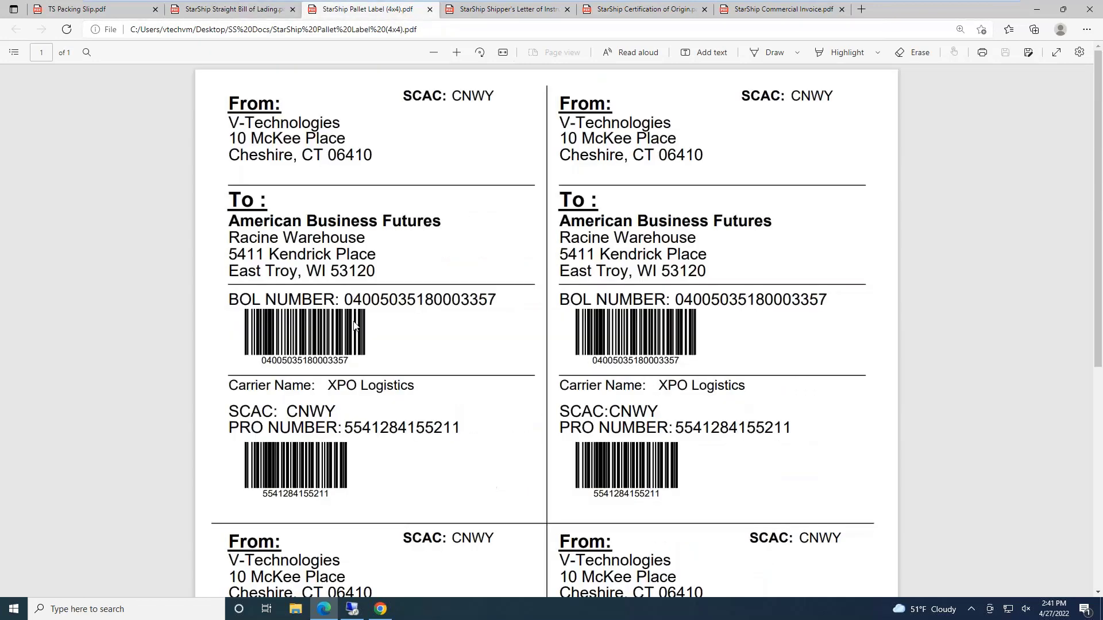
click(503, 12)
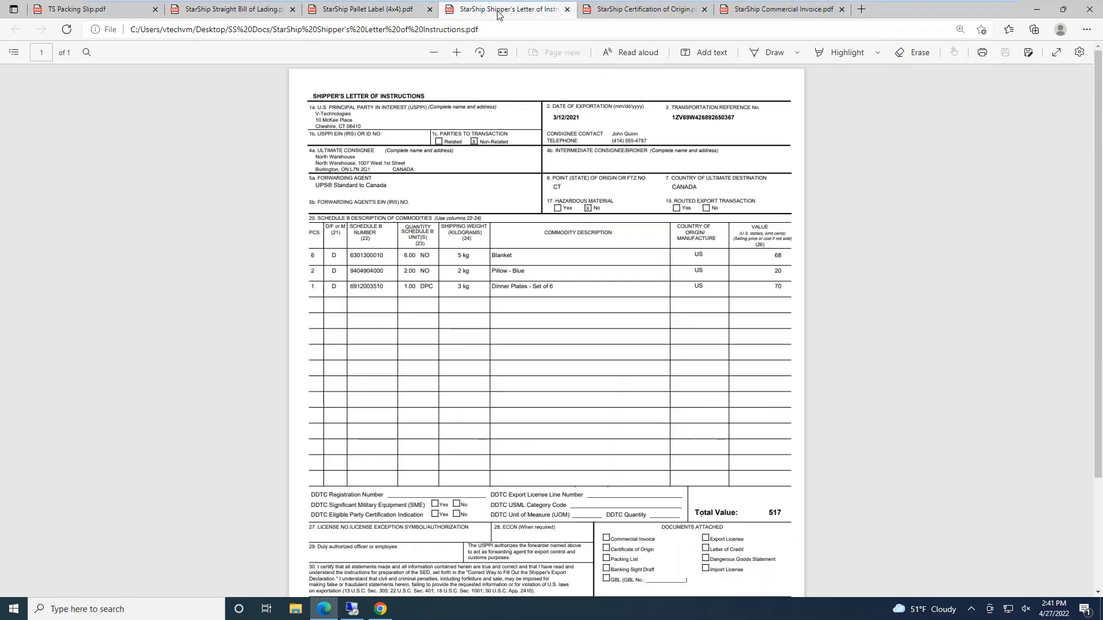
click(654, 12)
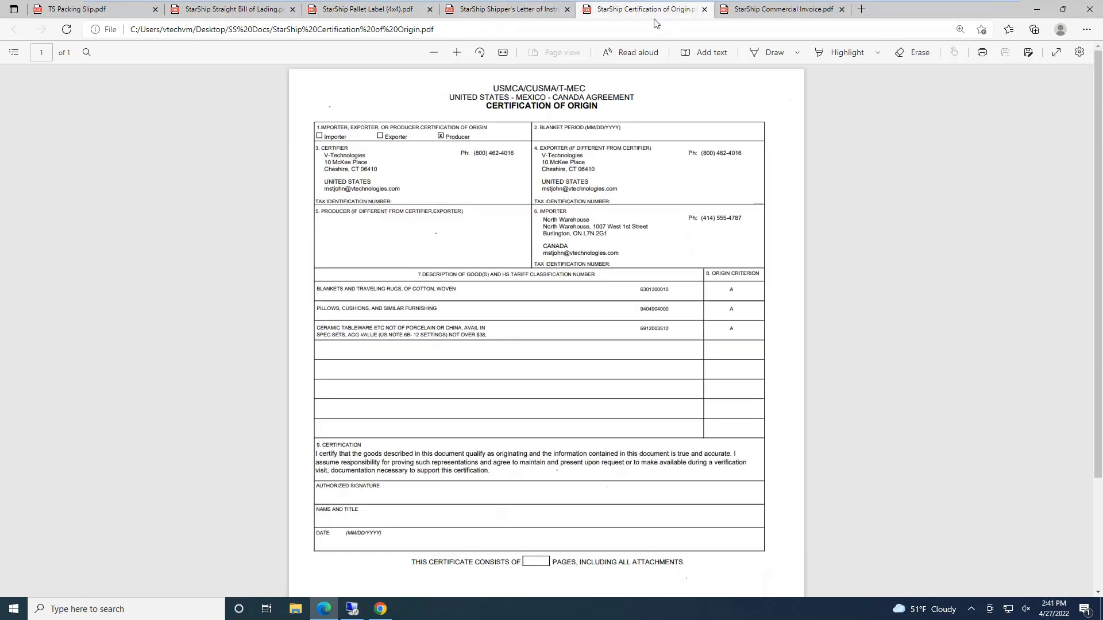
click(783, 13)
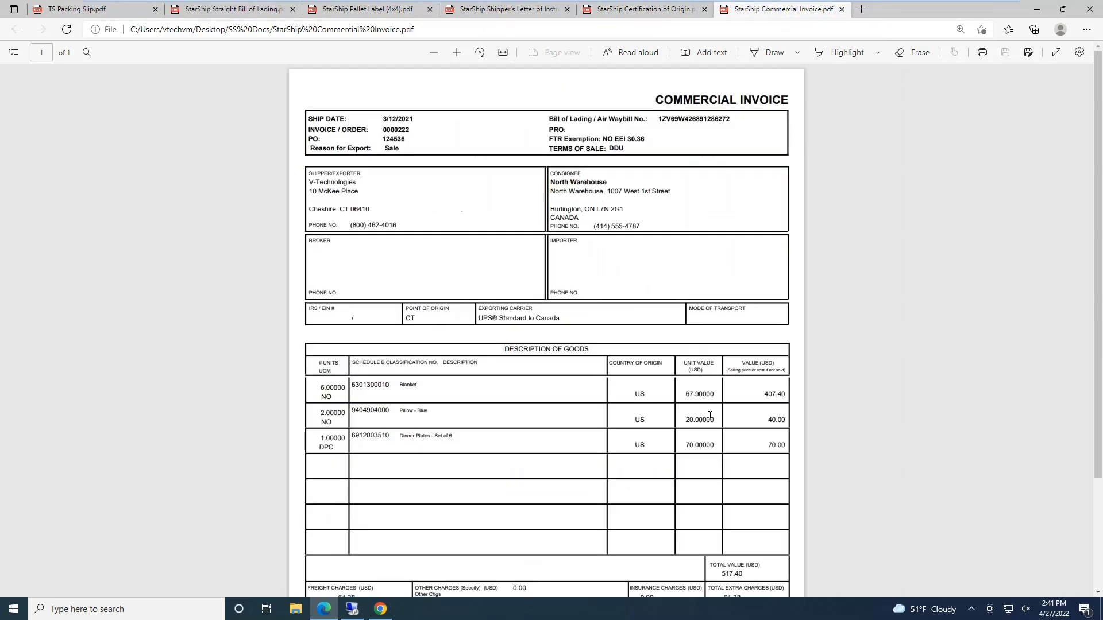
scroll(512, 365, down, 1)
scroll(458, 570, down, 2)
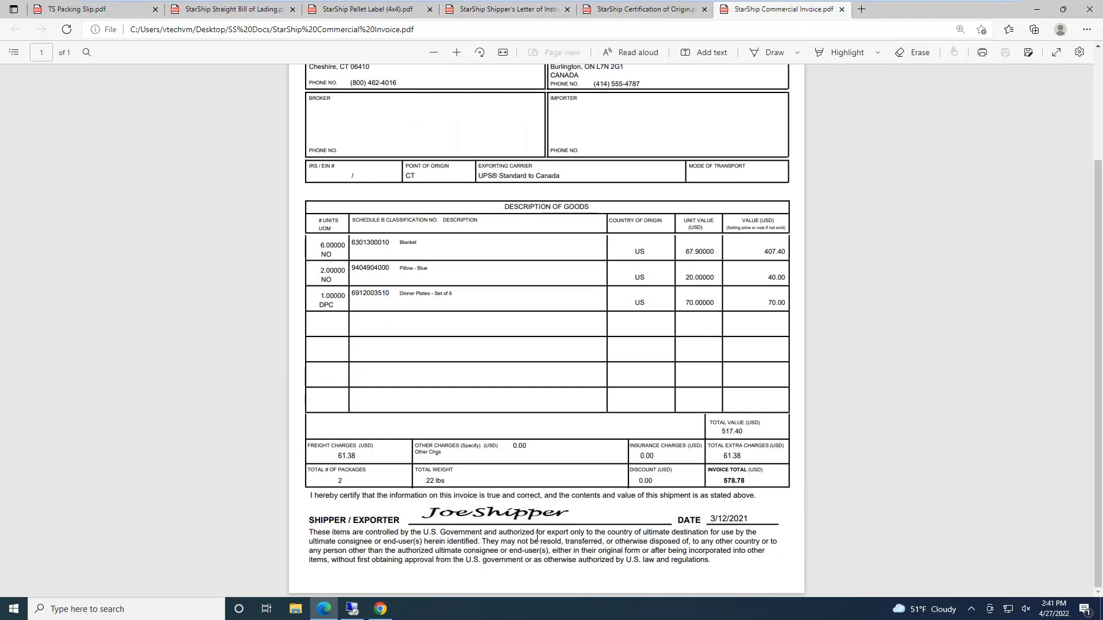
Switch to Acumatica, open the confirmed 5/26/2021 shipment and check the freight cost and freight price in its shipping information.
click(333, 614)
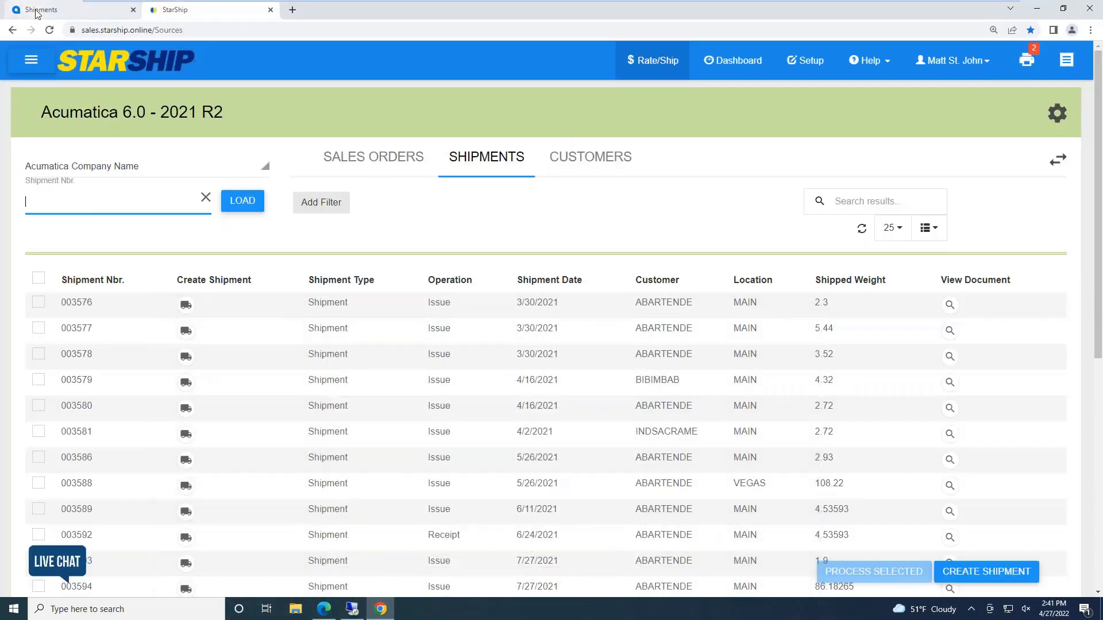
click(36, 11)
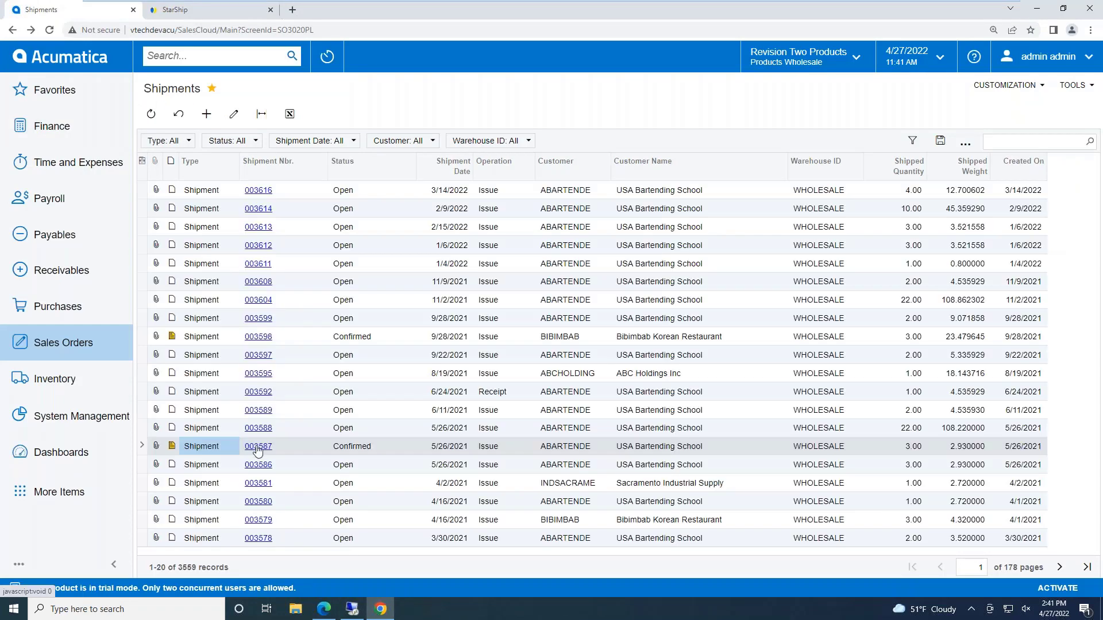
click(256, 447)
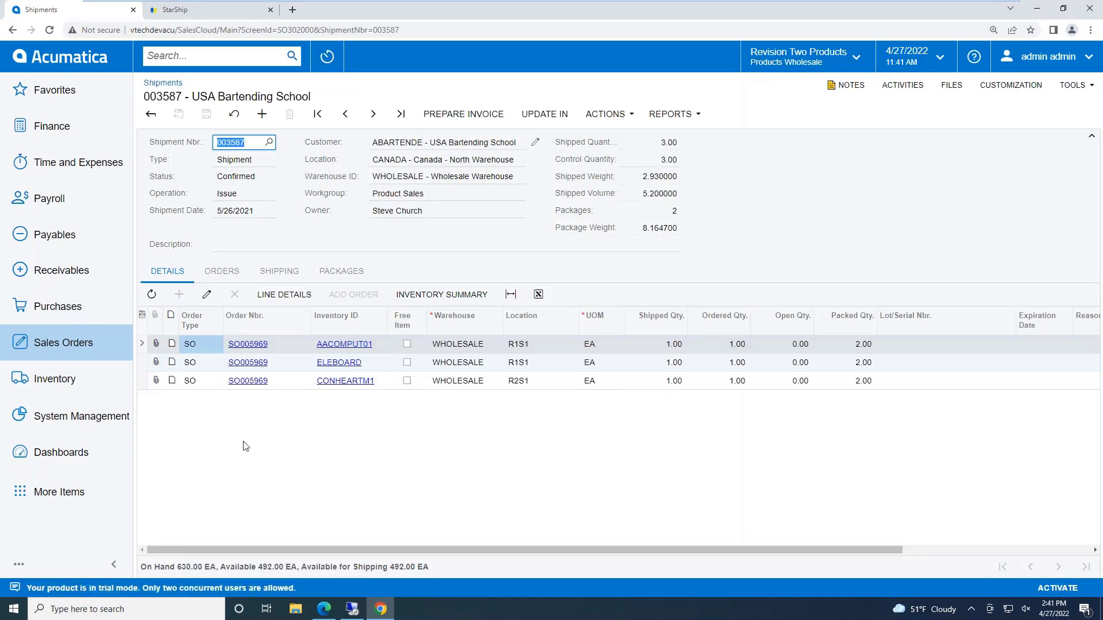
click(272, 275)
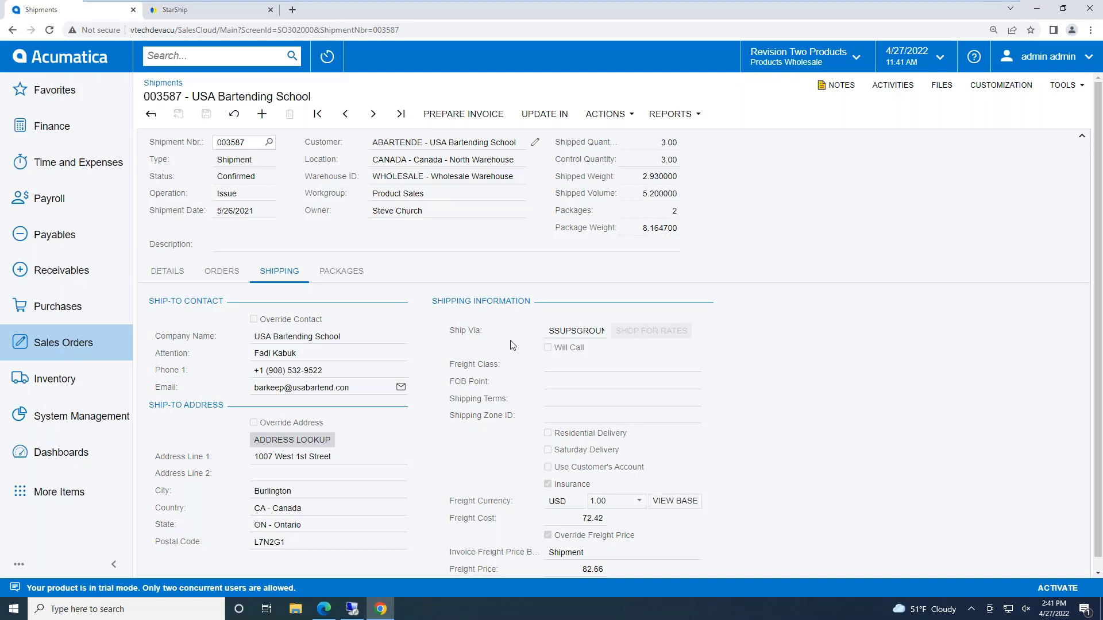
scroll(528, 468, down, 1)
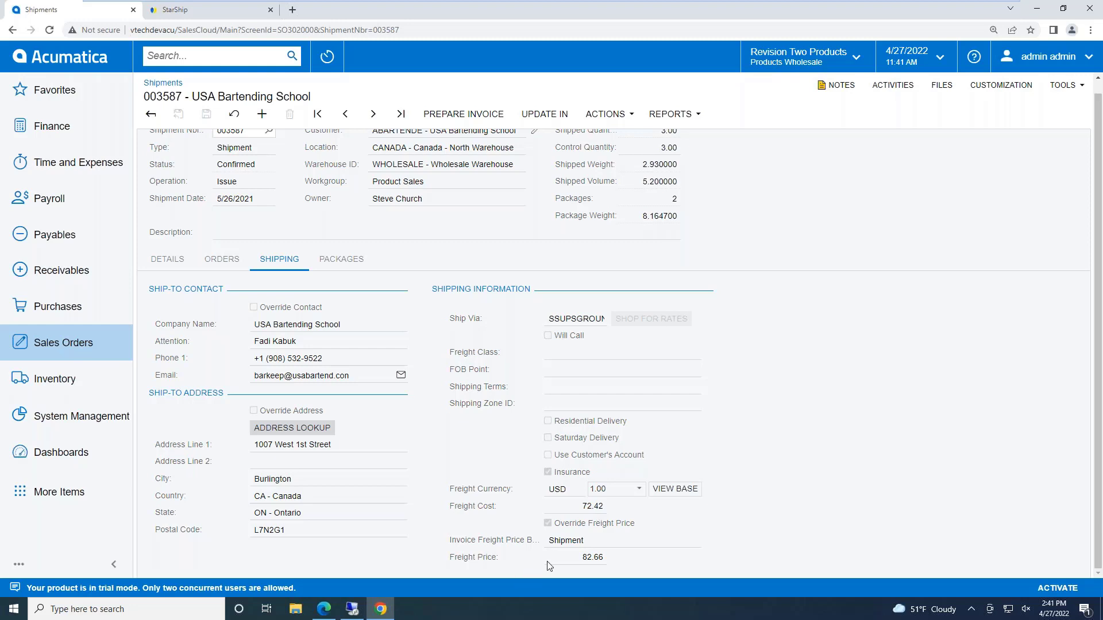
drag(569, 561, 618, 563)
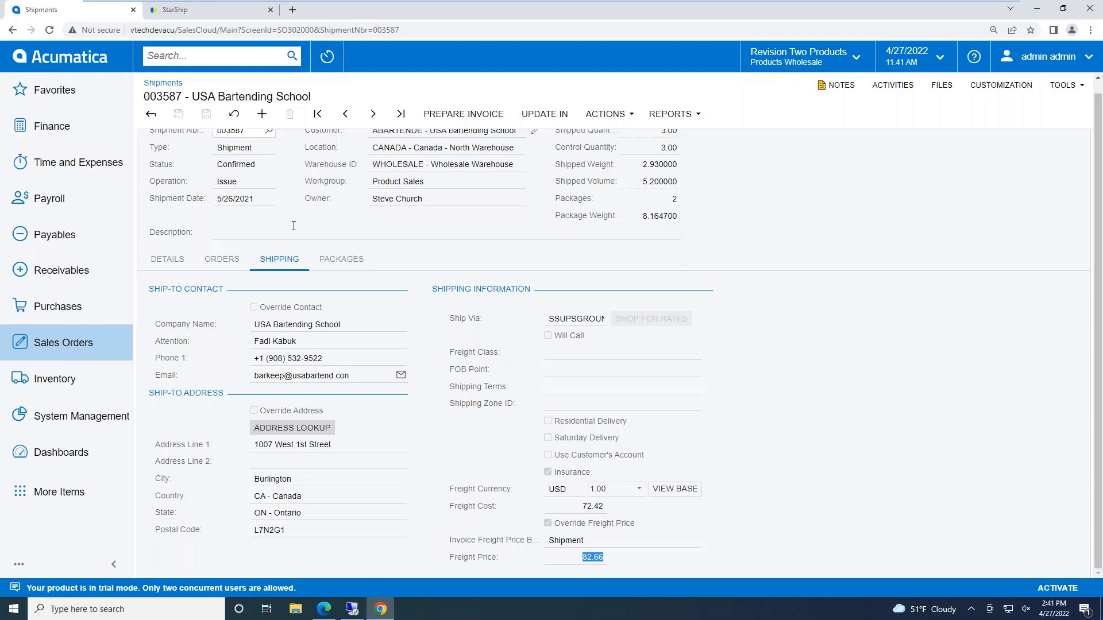
Review the shipment's packages in Acumatica, checking the contents of the ACER box and the SMALL box.
click(343, 262)
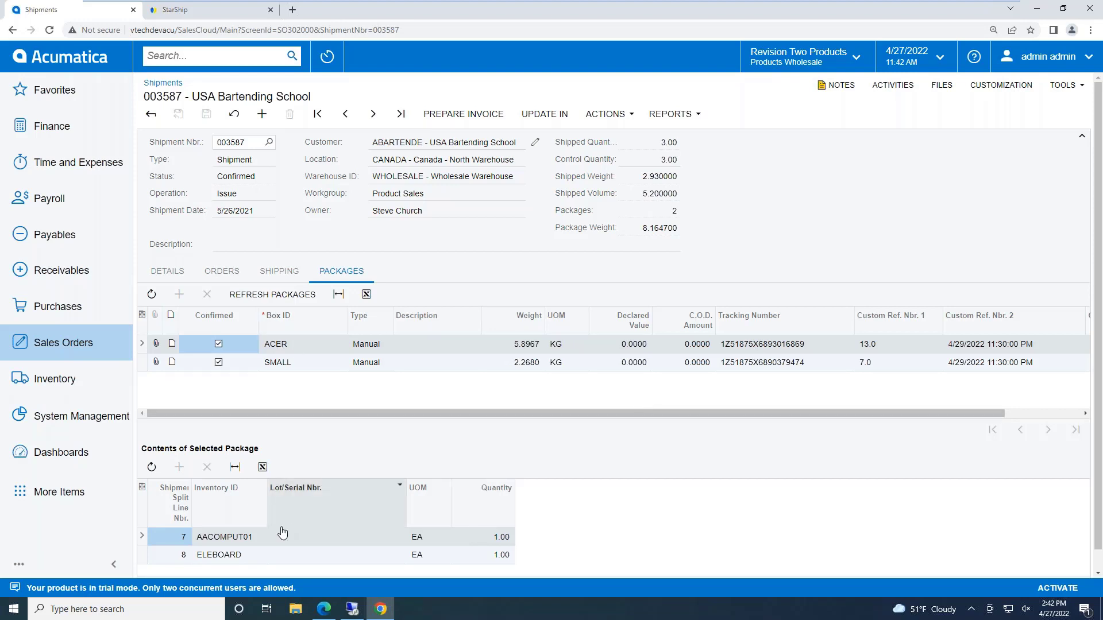
click(235, 556)
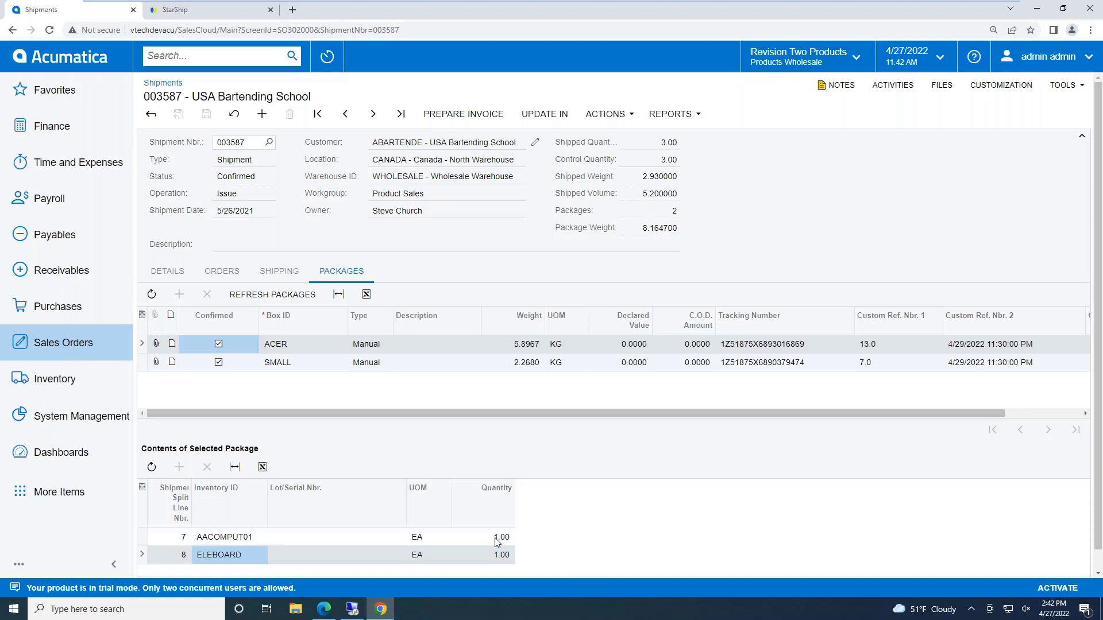
click(279, 363)
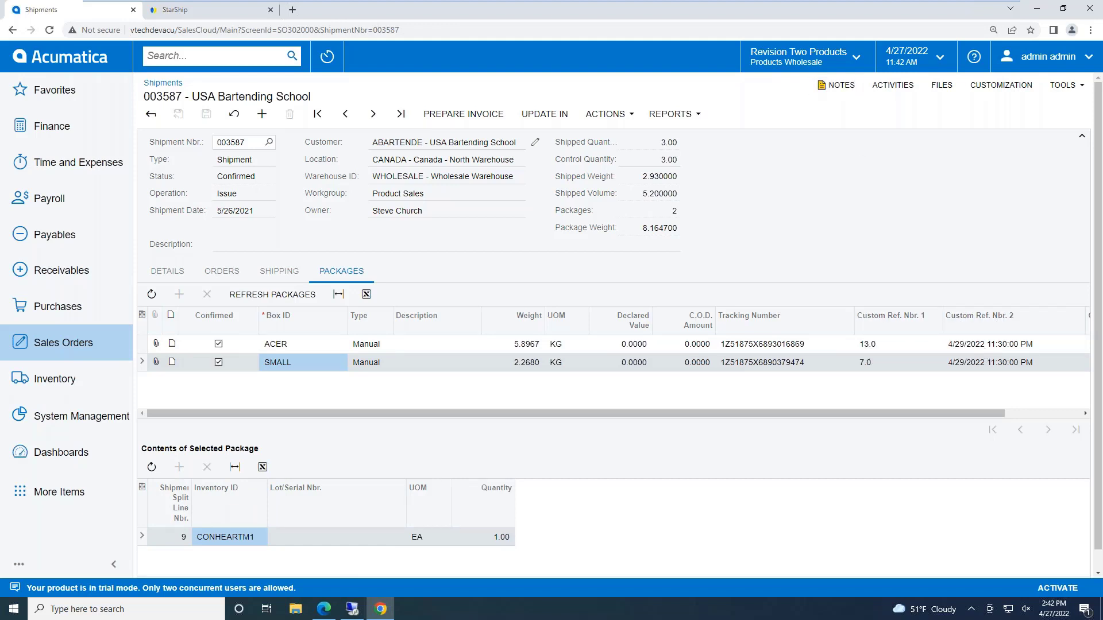
Open the shipment's record note, examine the tracking numbers and weights written for each pack, and close it.
click(836, 85)
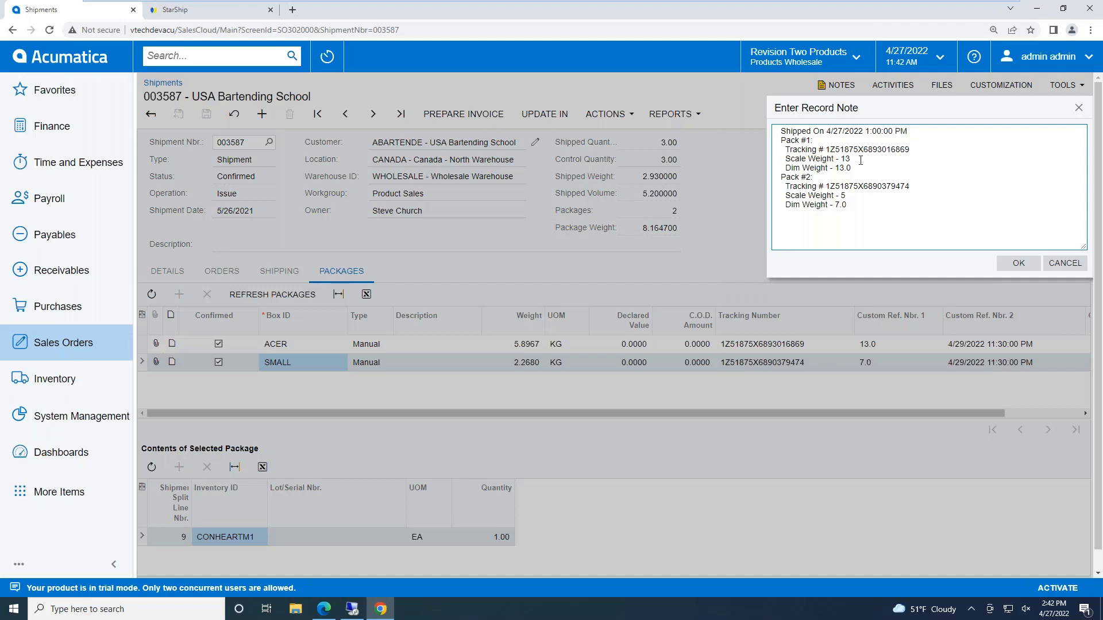
drag(825, 149, 855, 162)
click(855, 195)
click(1018, 264)
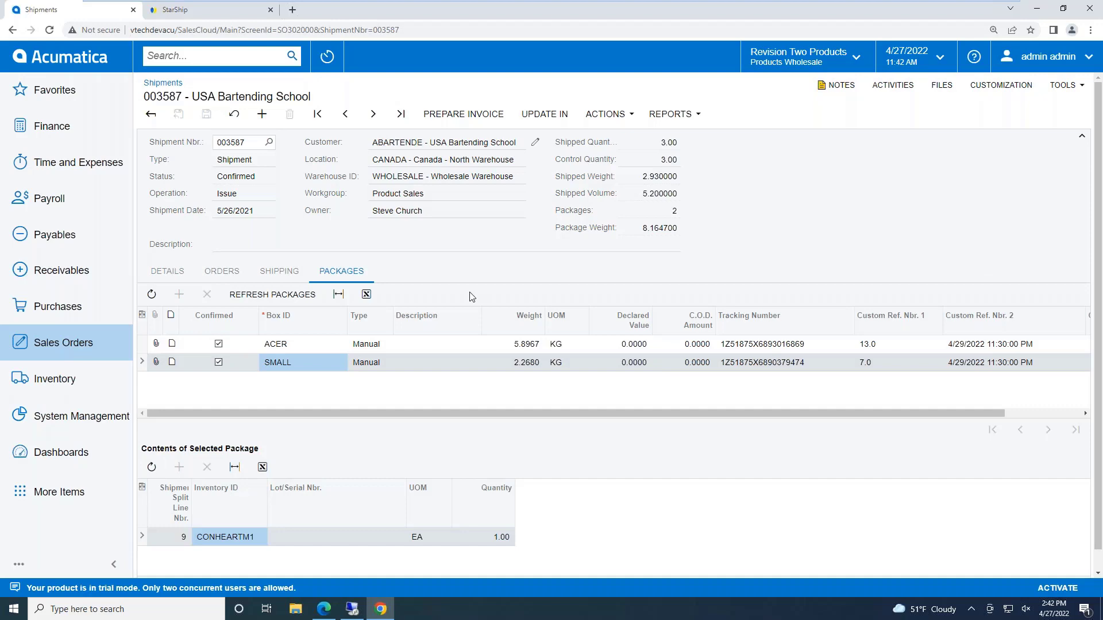
Switch to the StarShip dashboard and look through its Overview, History & Status and Maps views.
click(218, 12)
click(732, 57)
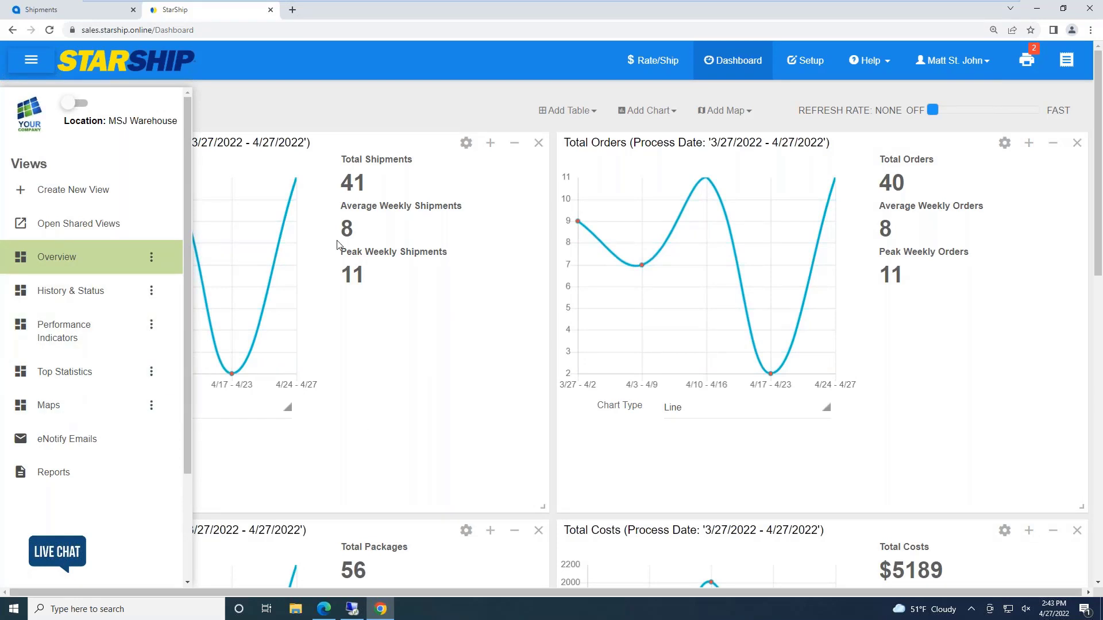
click(98, 291)
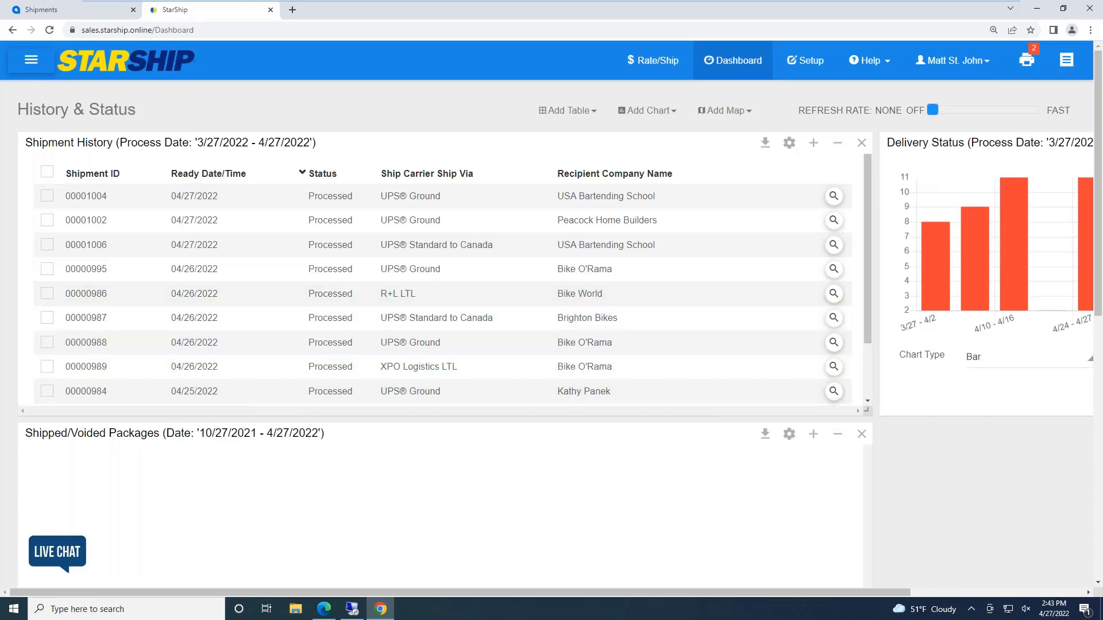
click(31, 59)
click(55, 402)
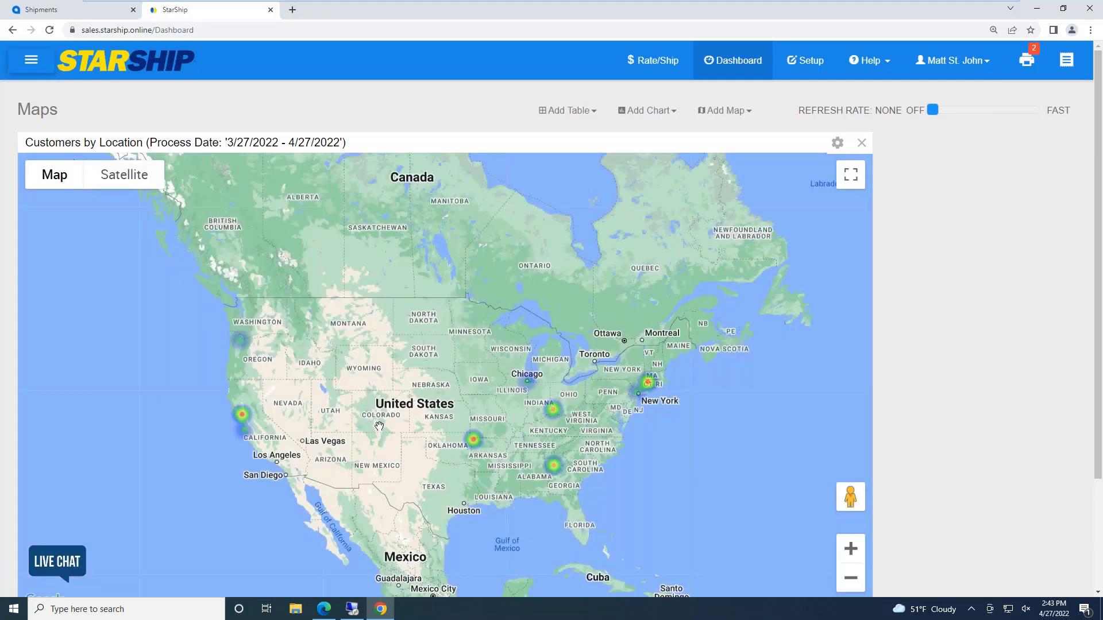
Open StarShip Reports and look through the list of available reports down to UPS Manifest.
click(34, 63)
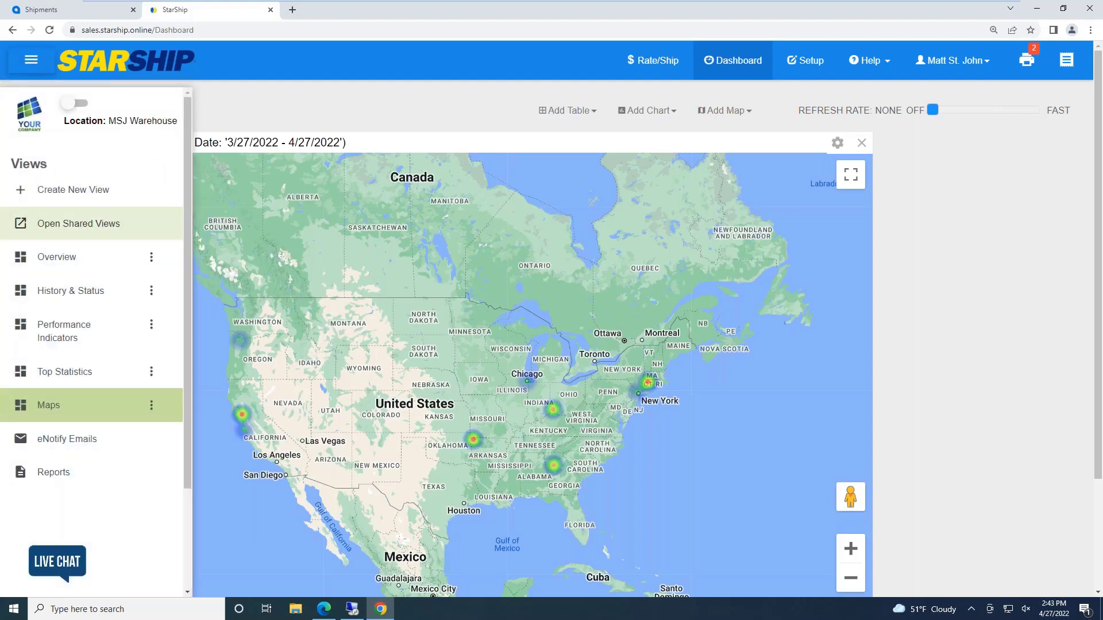
click(53, 470)
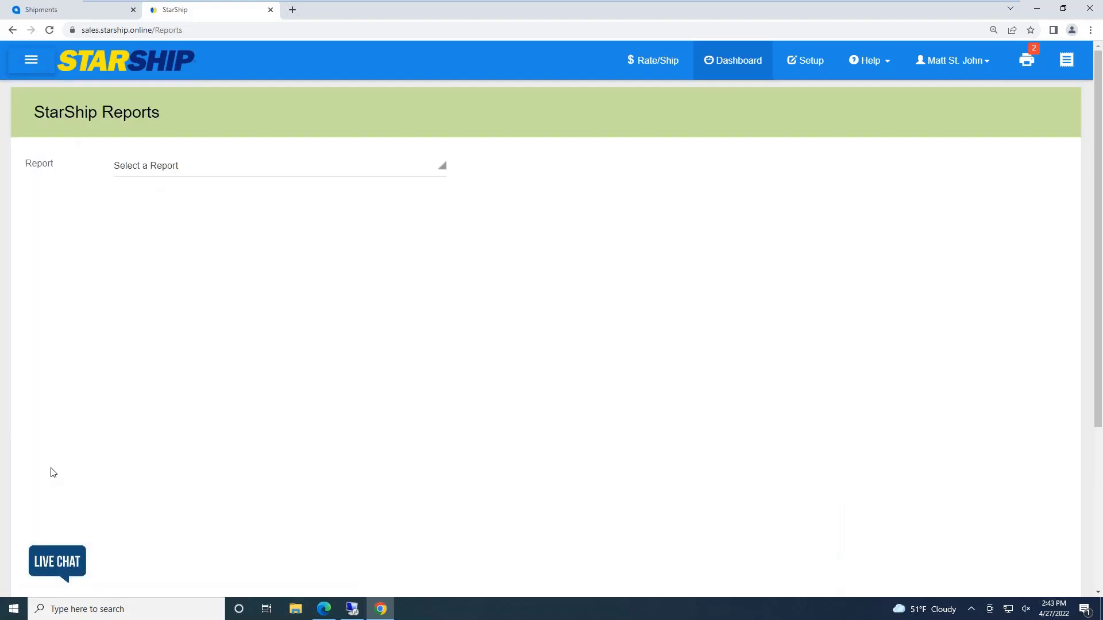
click(143, 172)
scroll(211, 300, down, 1)
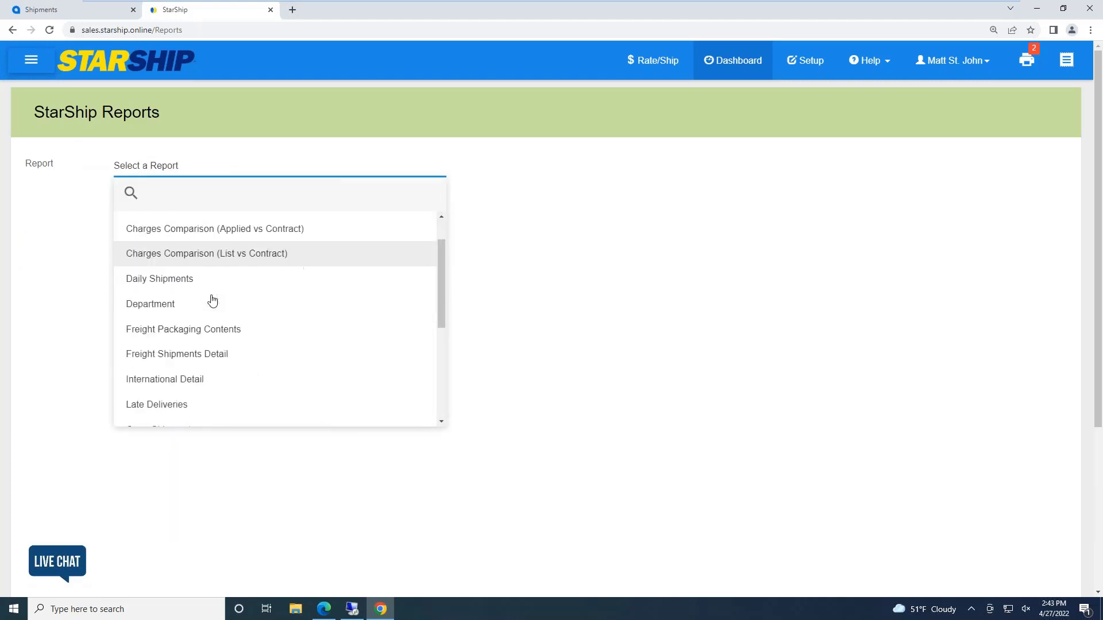
scroll(197, 328, down, 4)
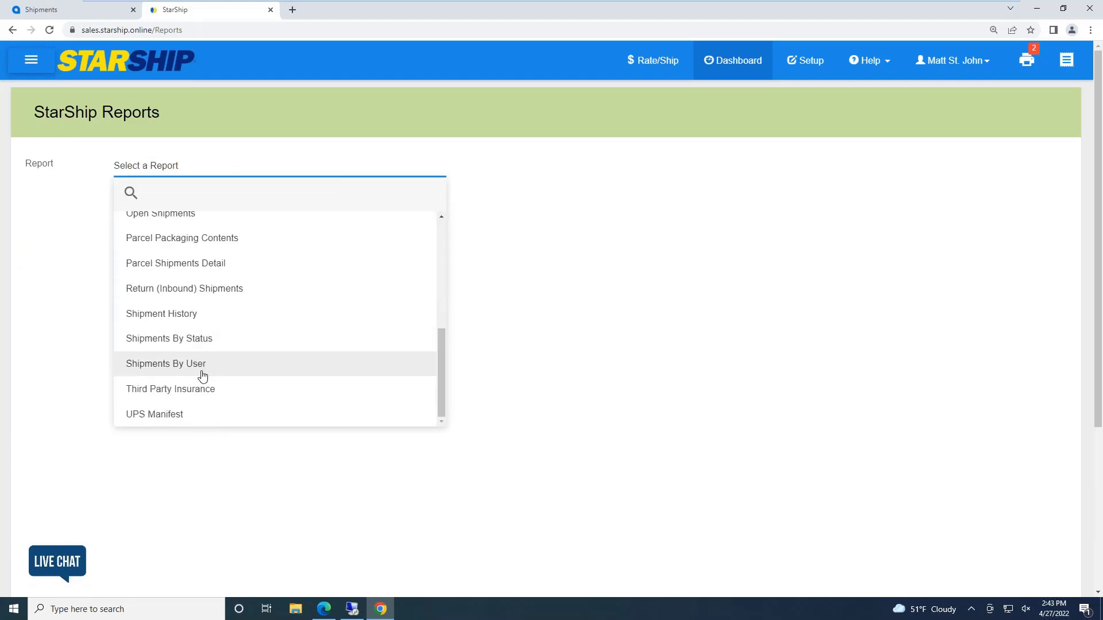
Show the pending eNotify emails and open the newest "Is On It's Way!!!" notification for USA Bartending School.
click(29, 58)
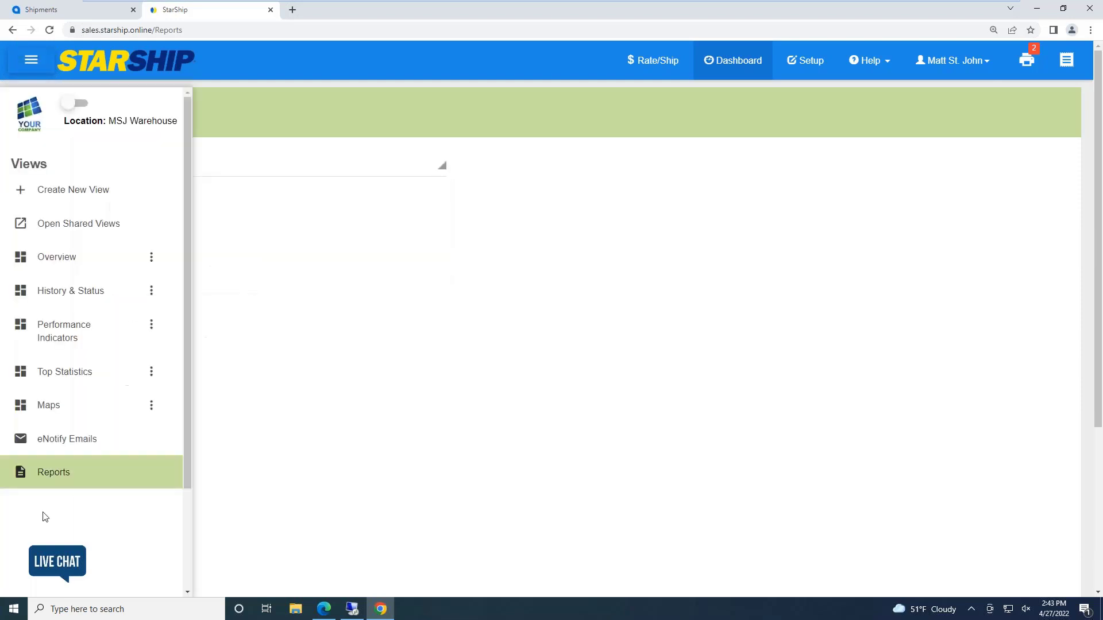
click(53, 441)
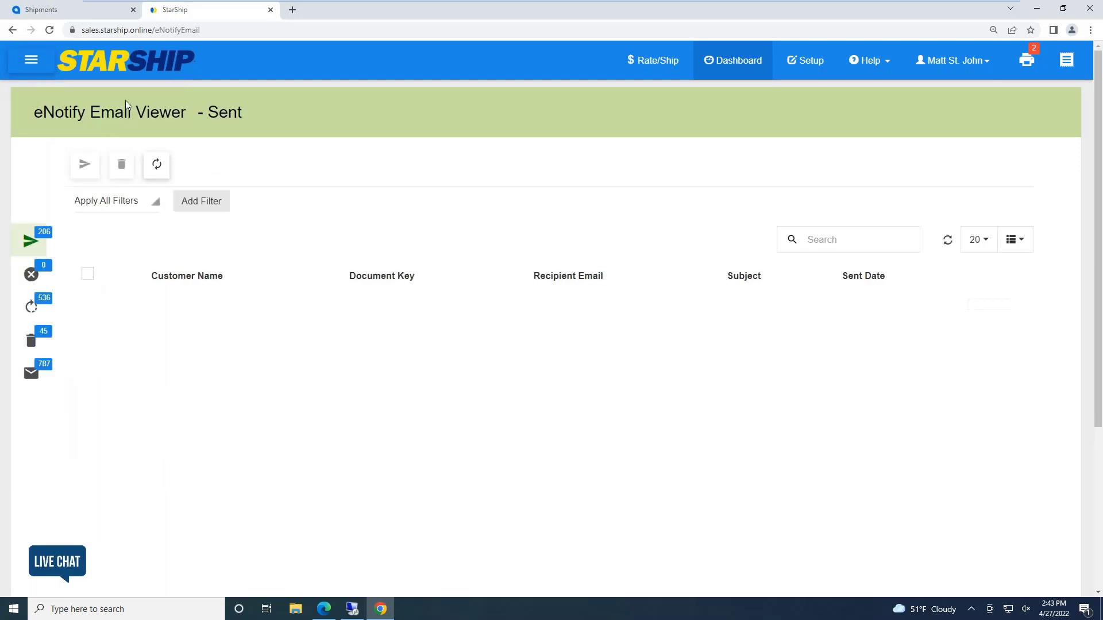
click(85, 309)
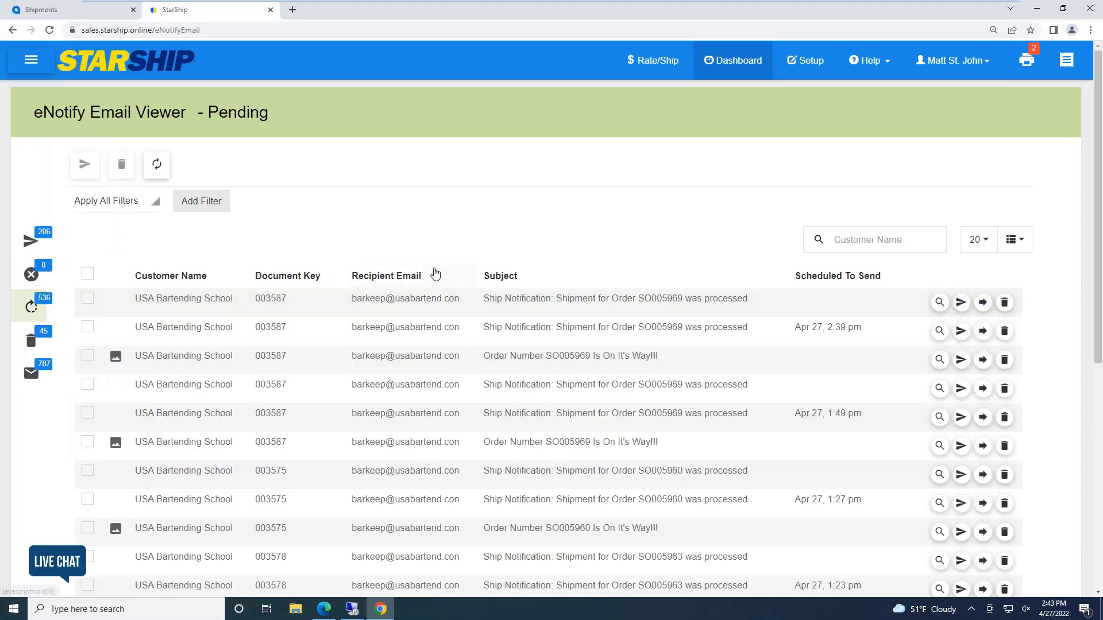
click(505, 357)
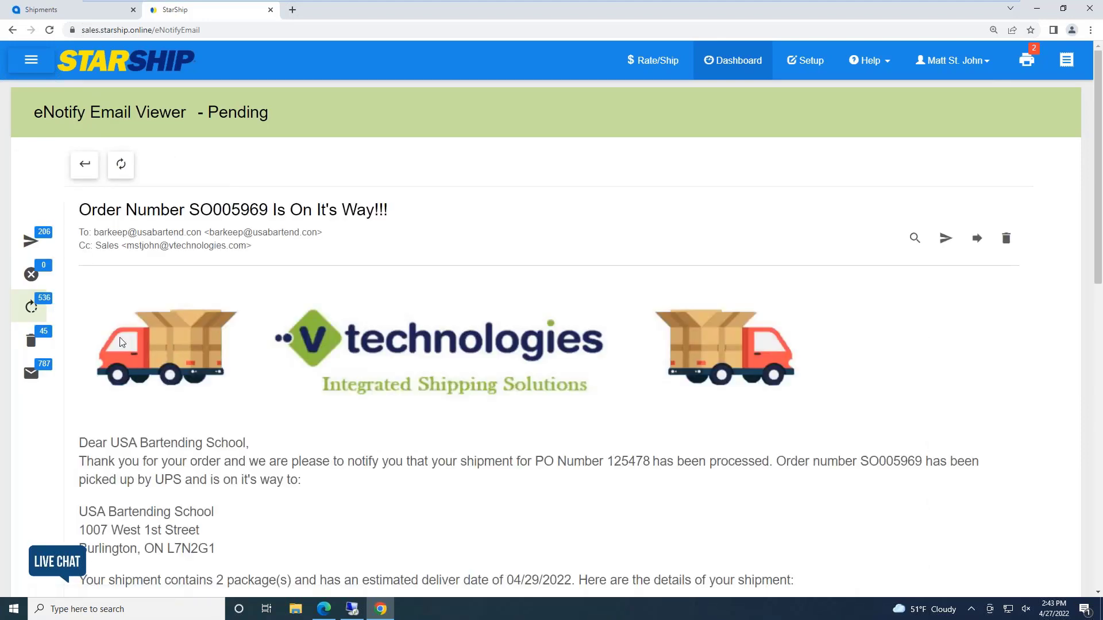
Read the notification's PO and order references, carrier, package count, estimated delivery date and itemized package table.
scroll(528, 368, down, 2)
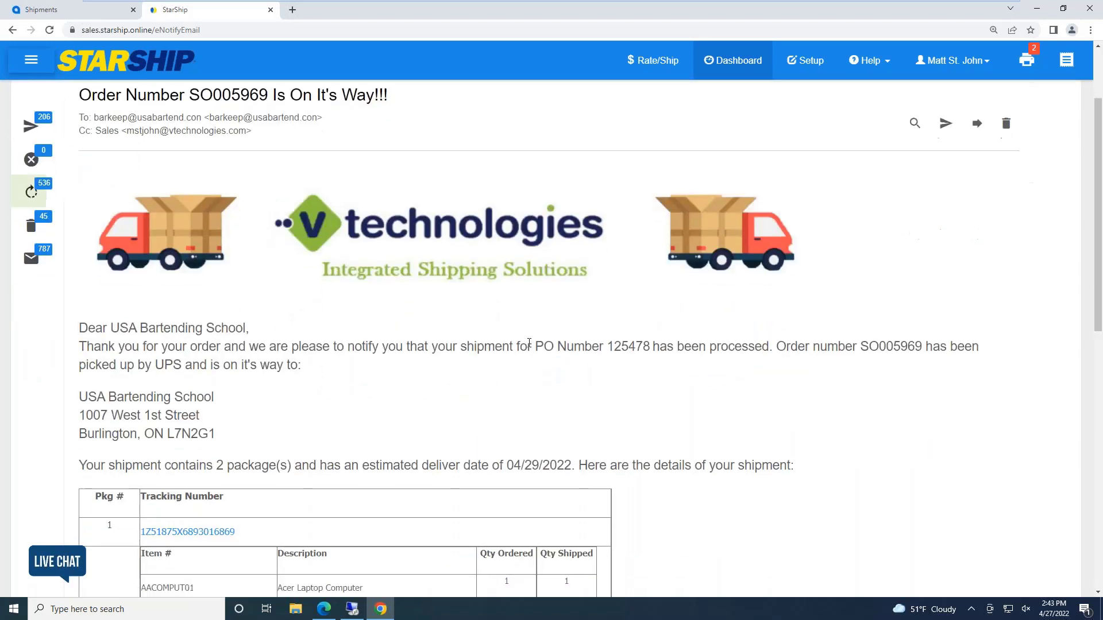
drag(532, 346, 922, 350)
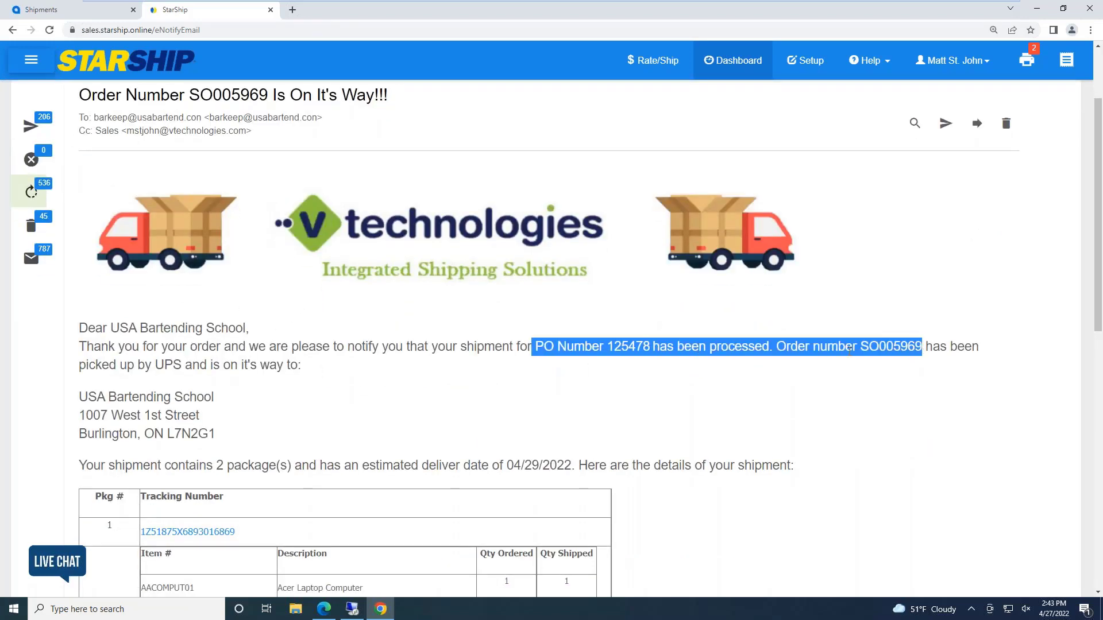
drag(165, 365, 227, 351)
scroll(246, 436, down, 2)
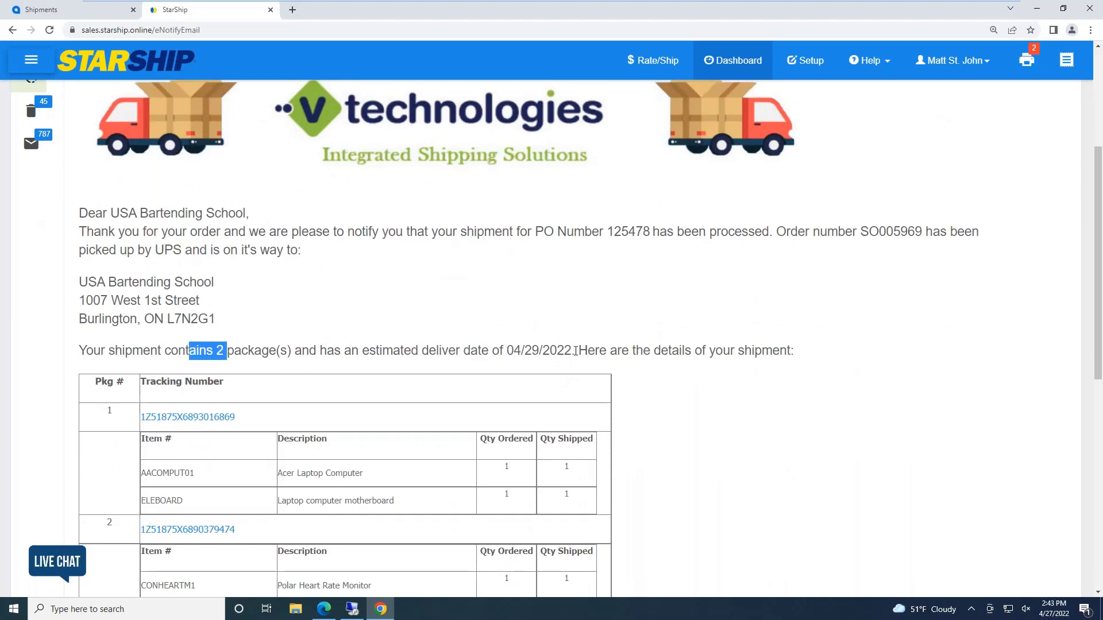
drag(576, 351, 492, 351)
scroll(271, 381, down, 3)
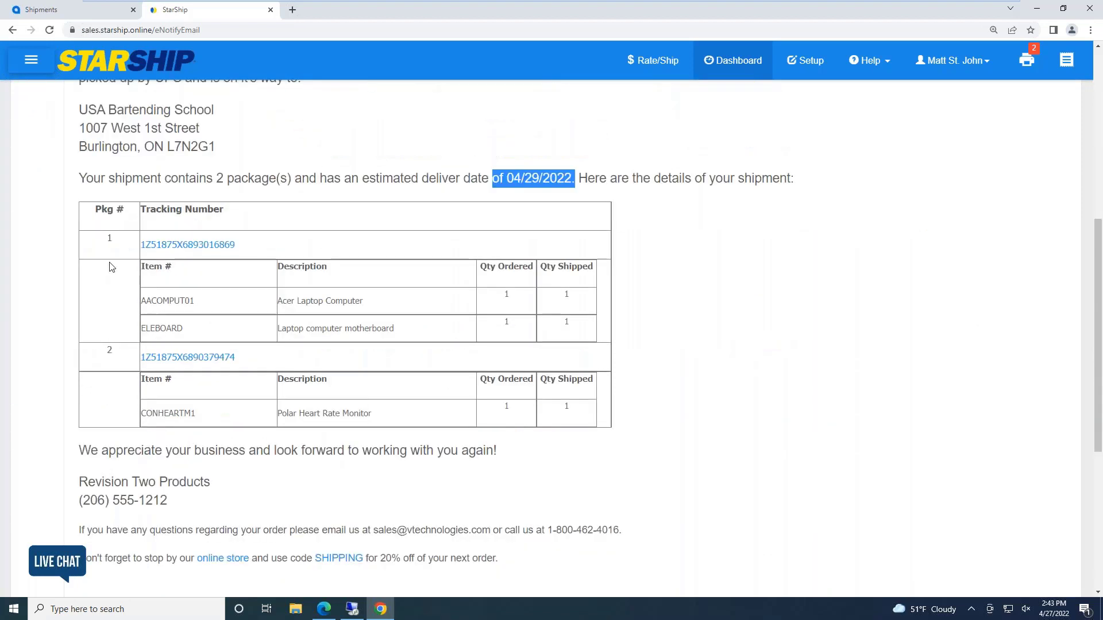
Follow the email's first package tracking link and its SHIPPING promo link, returning to the email after each.
click(208, 246)
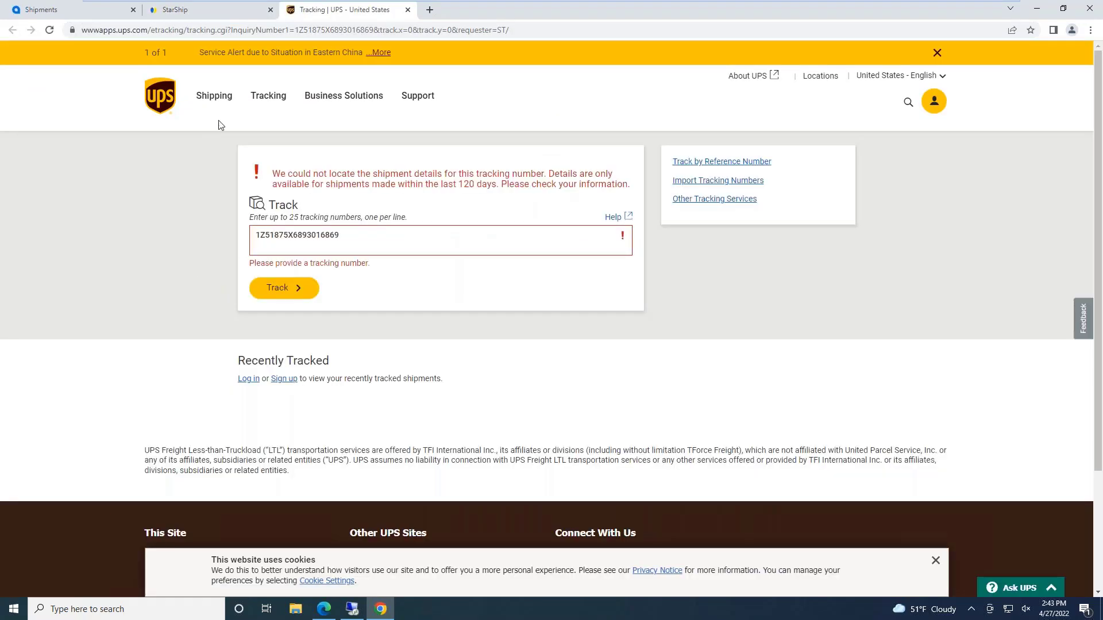
click(190, 10)
scroll(431, 397, down, 3)
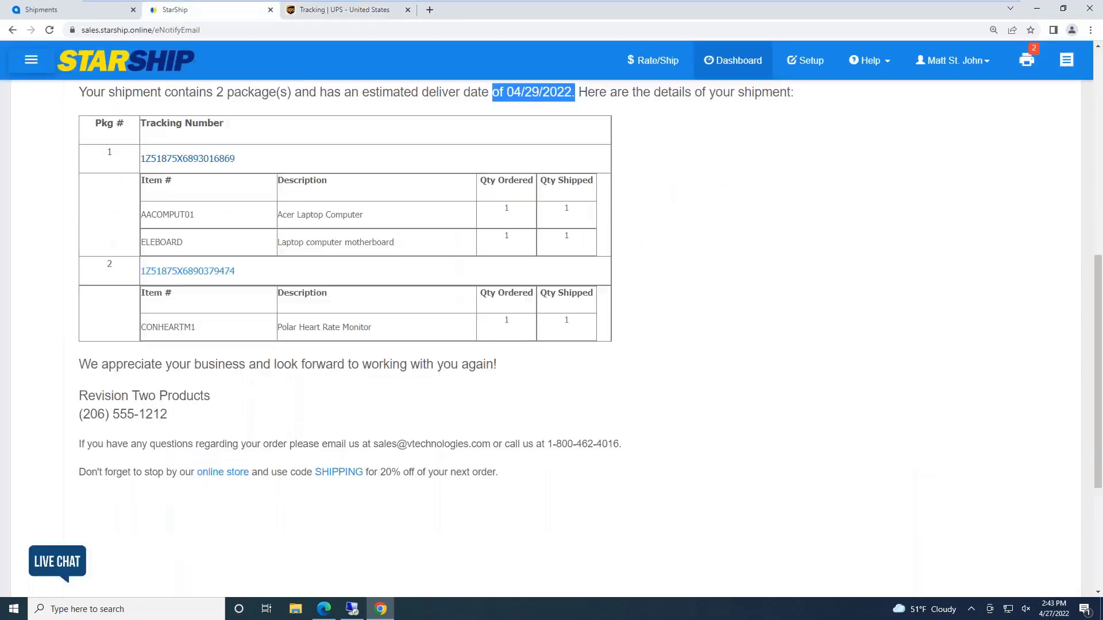
click(338, 386)
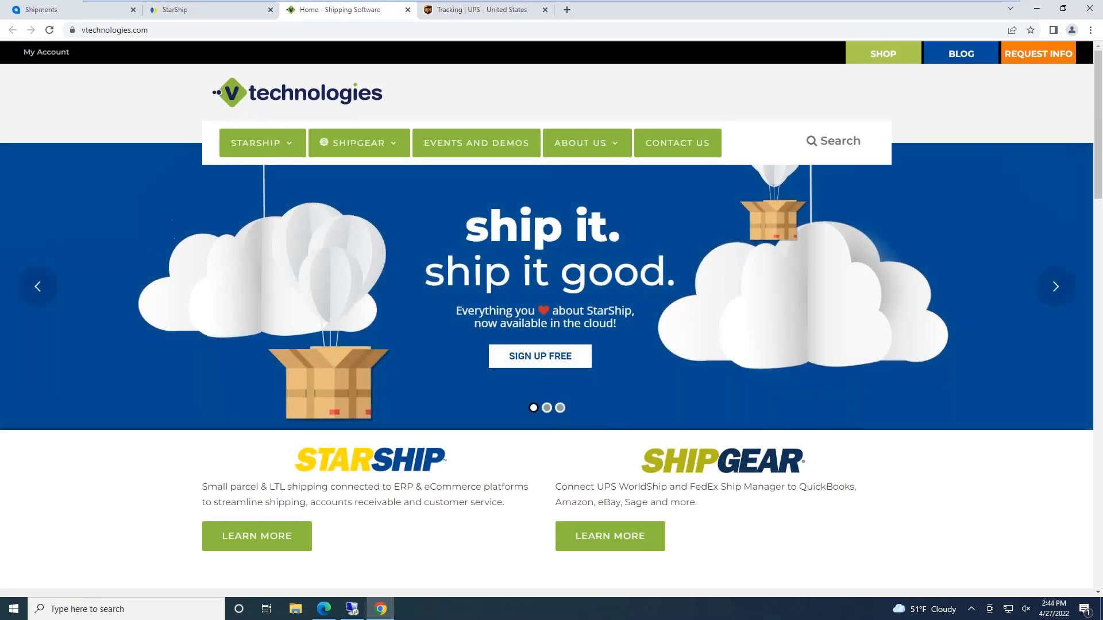
click(175, 10)
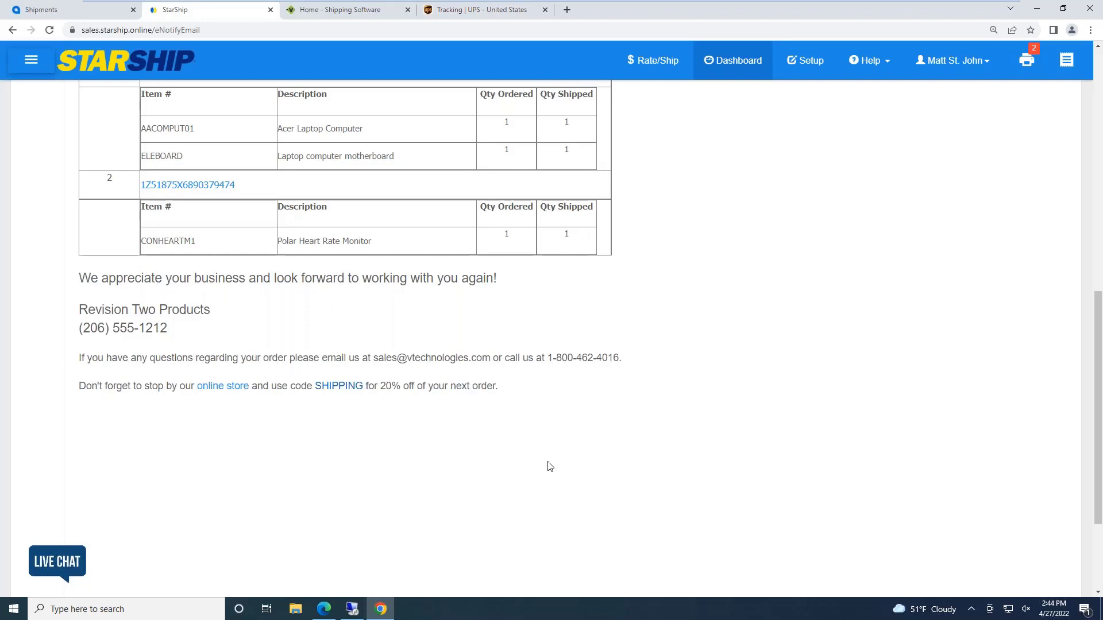
scroll(362, 517, up, 2)
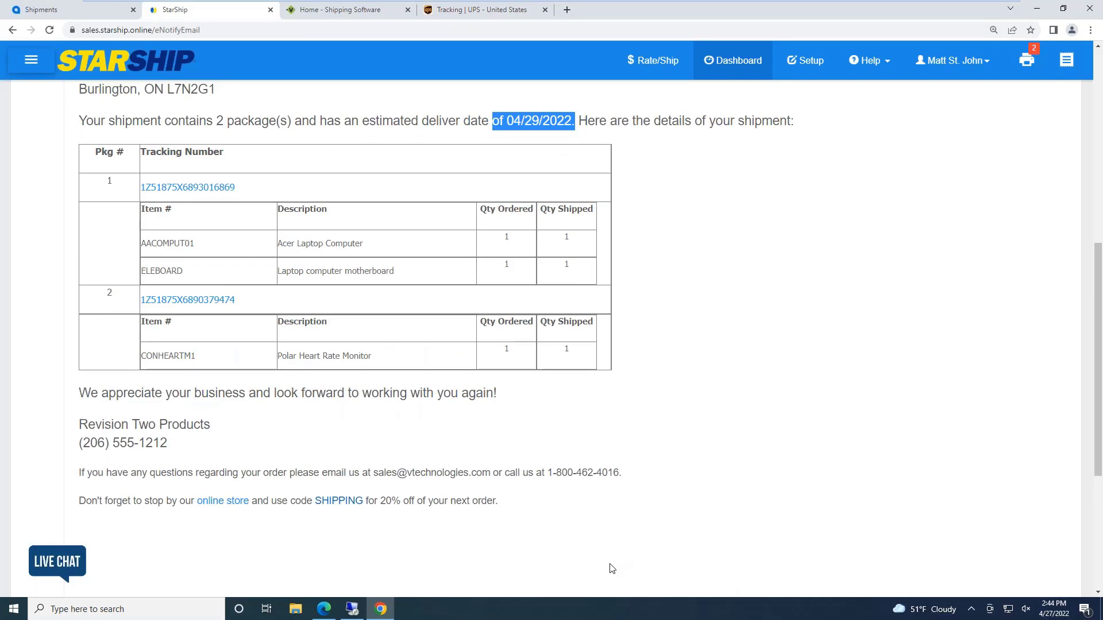
scroll(615, 587, up, 1)
scroll(517, 580, up, 2)
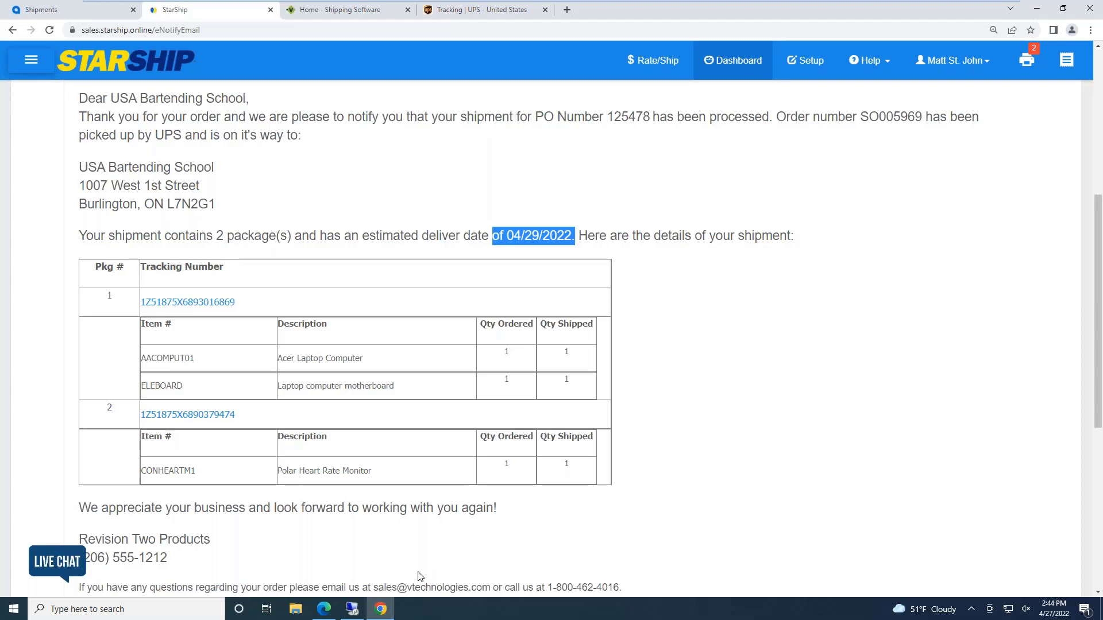
Close the StarShip, vtechnologies website, UPS tracking and Acumatica pages.
click(270, 11)
click(270, 12)
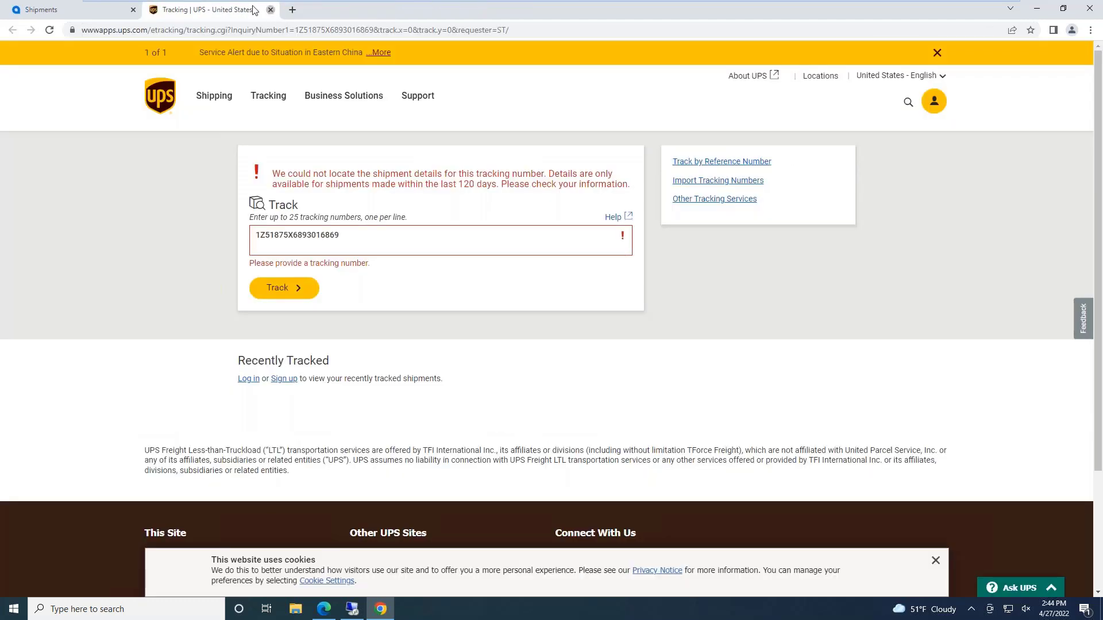
click(270, 11)
click(135, 11)
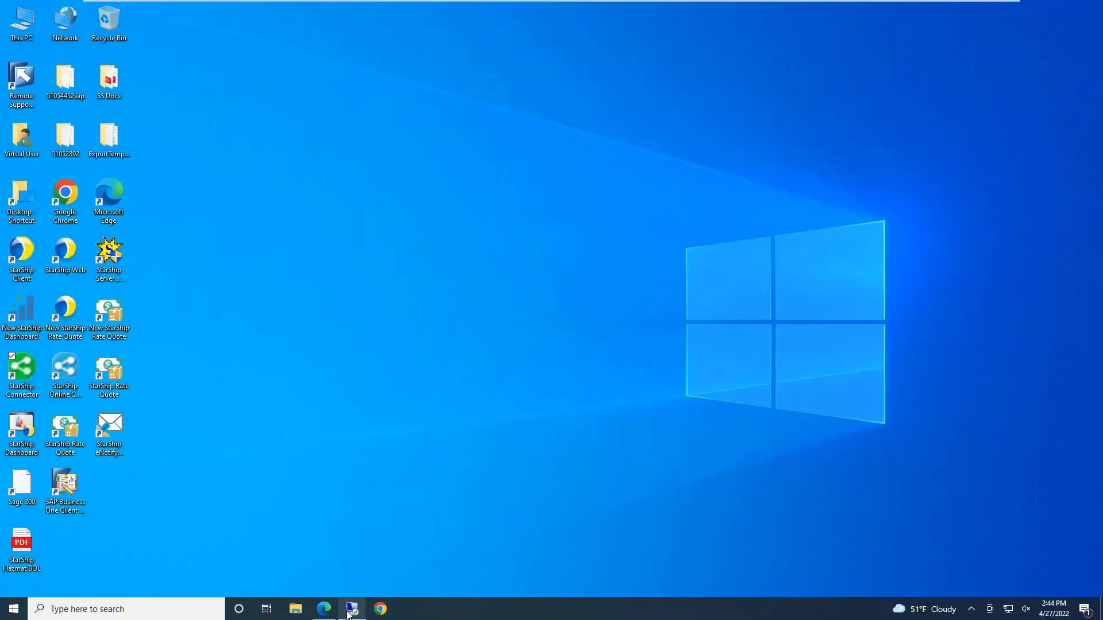
Switch to the SALESDEMOERP2 remote session and sign in to Acumatica with the saved username and password.
click(350, 611)
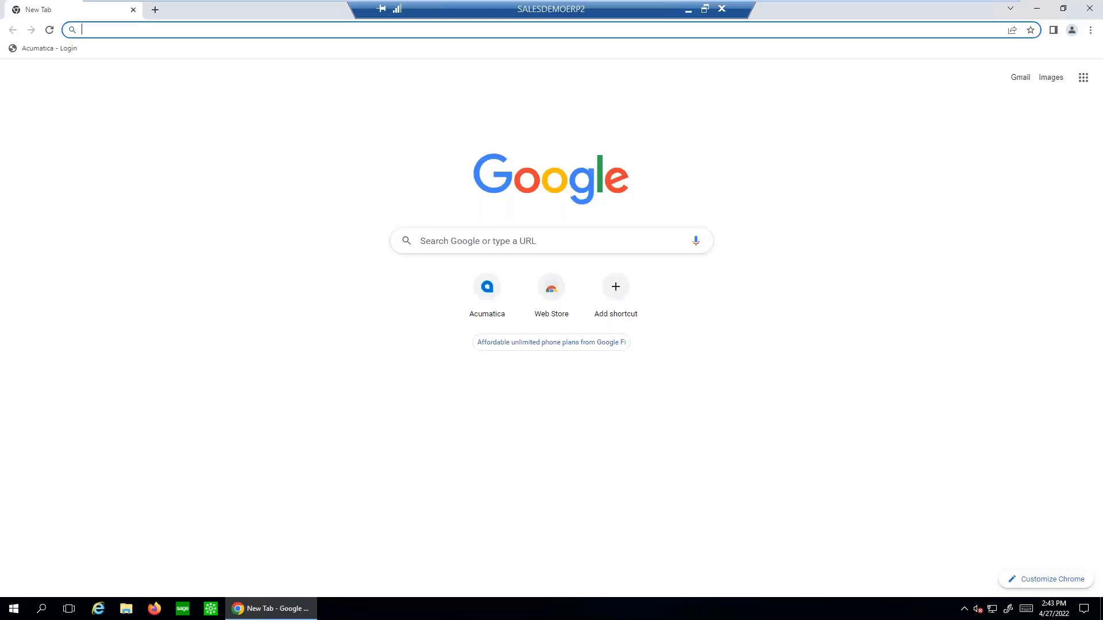
click(57, 48)
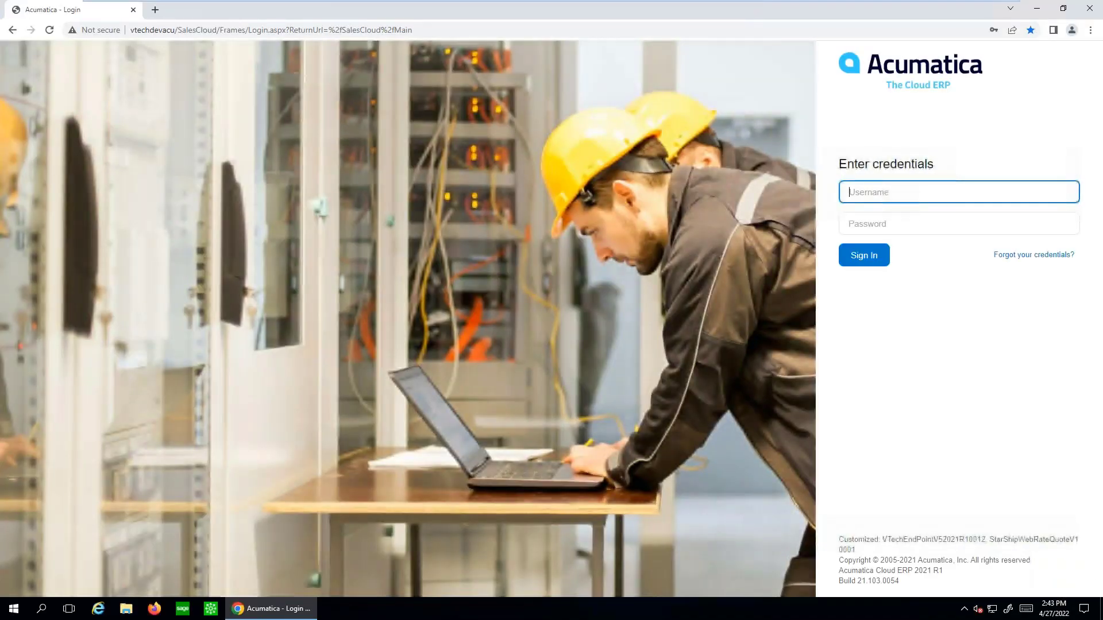
click(914, 193)
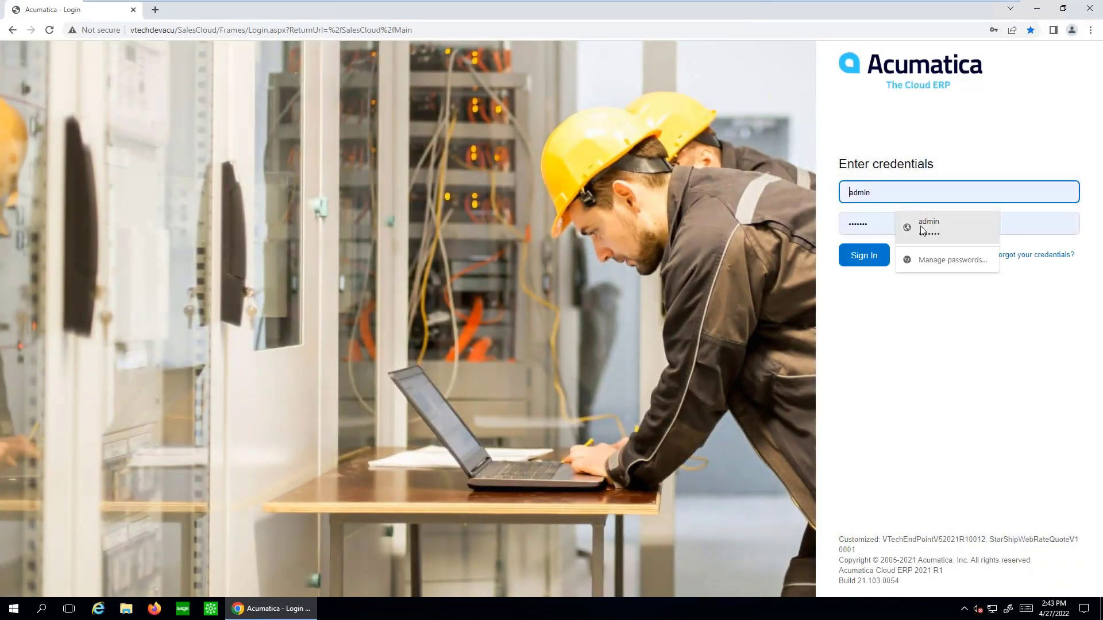
click(919, 227)
click(854, 258)
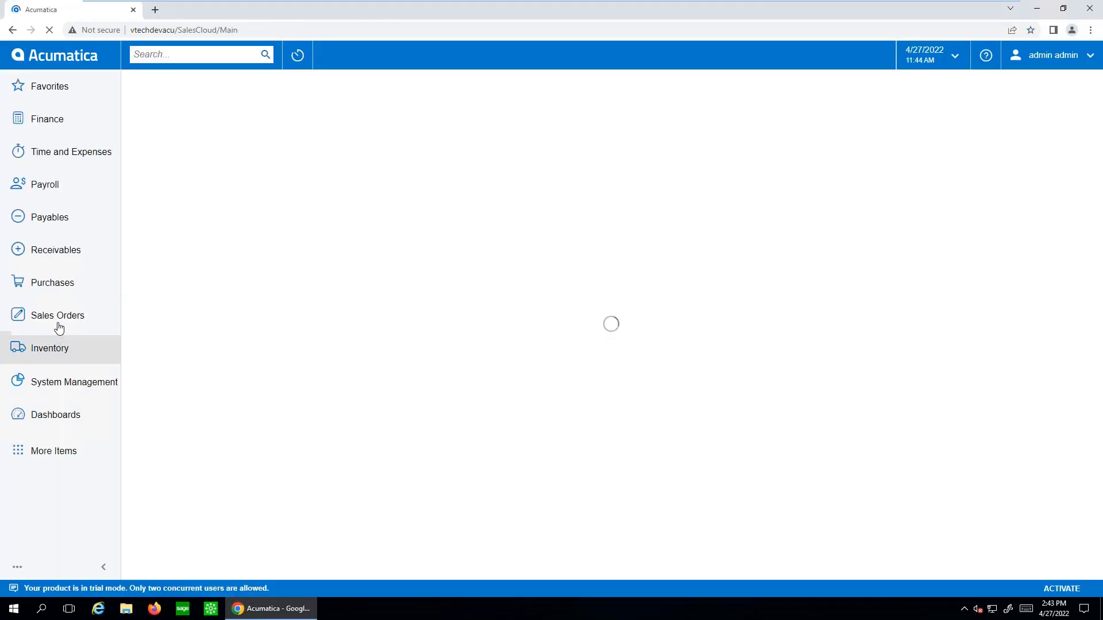
Show the Sales Orders list and open the RM-type order dated 6/24/2021.
click(57, 315)
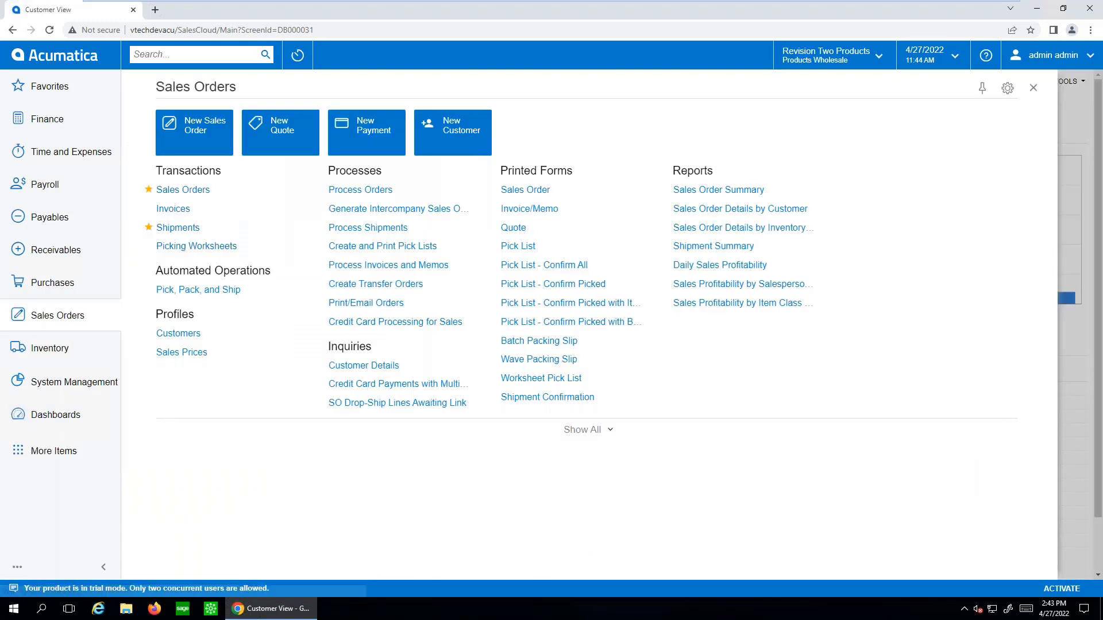
click(185, 188)
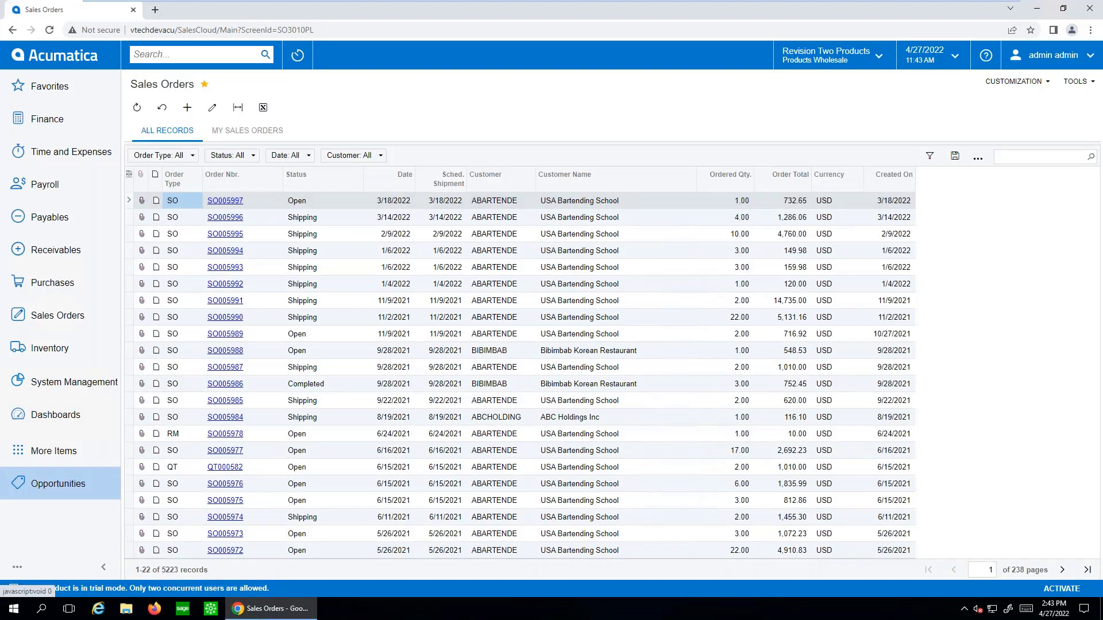
click(225, 434)
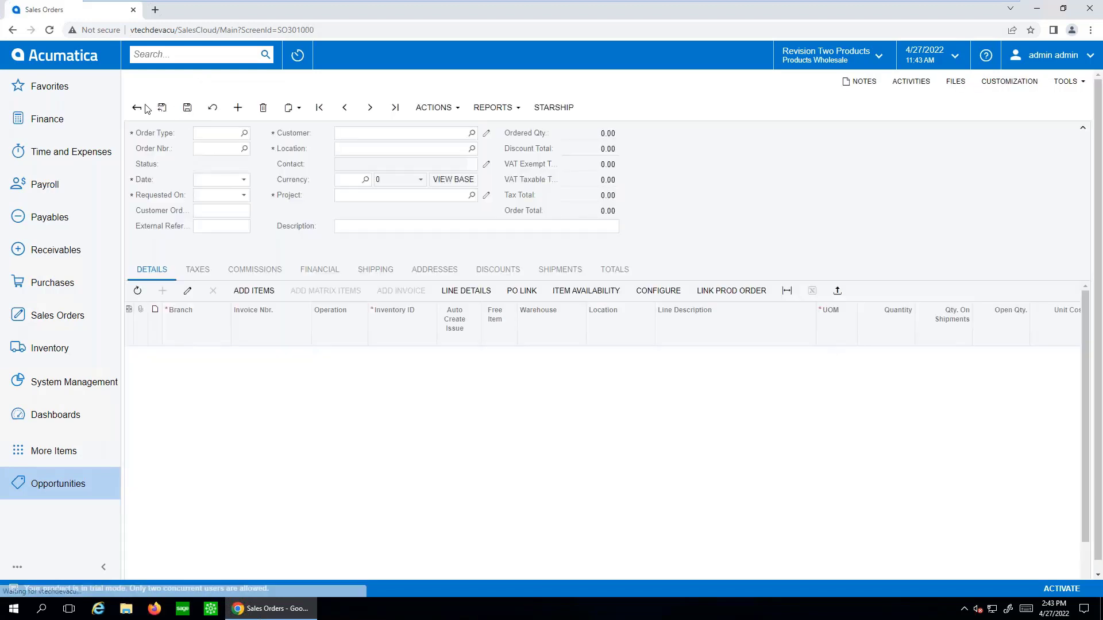
Open USA Bartending School's 716.92 sales order from the Sales Orders list and launch StarShip Rate Quote for it using the saved login.
click(145, 108)
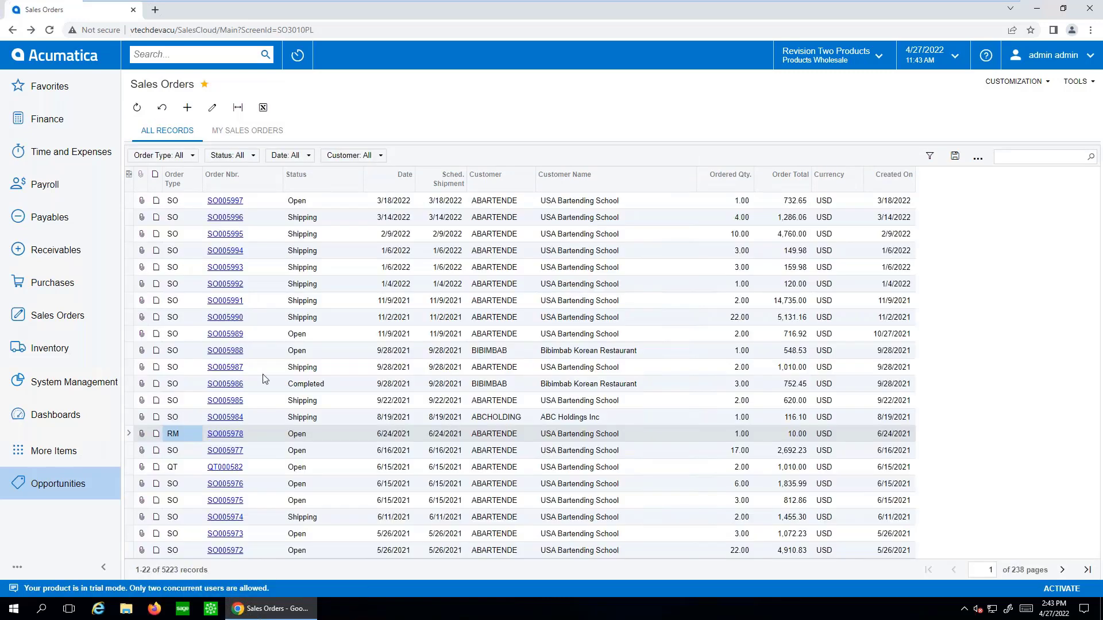
click(232, 338)
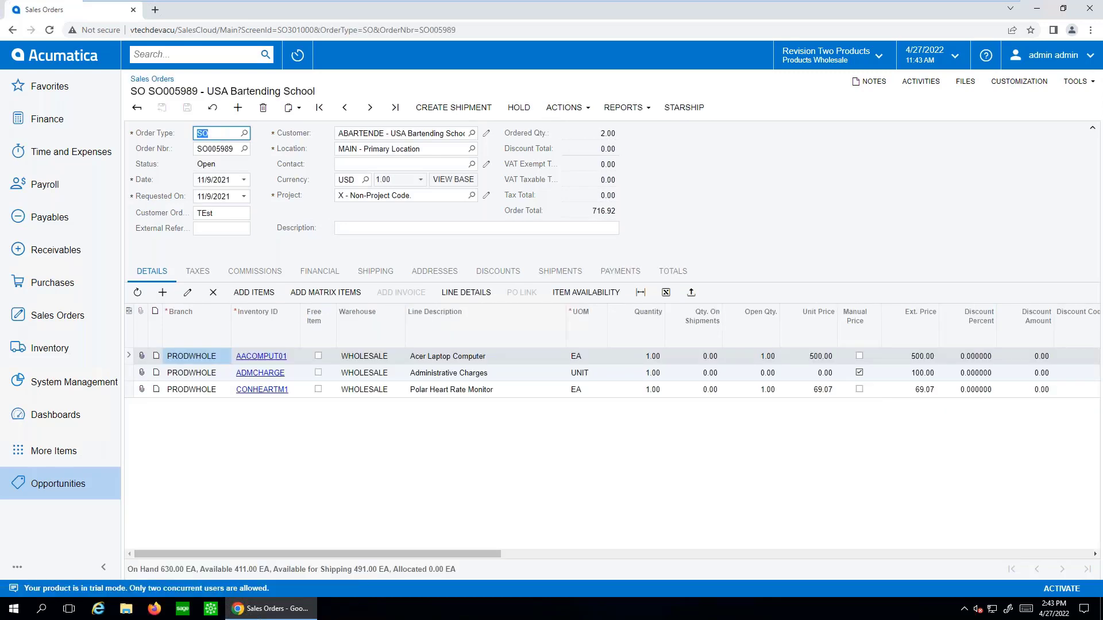
click(684, 107)
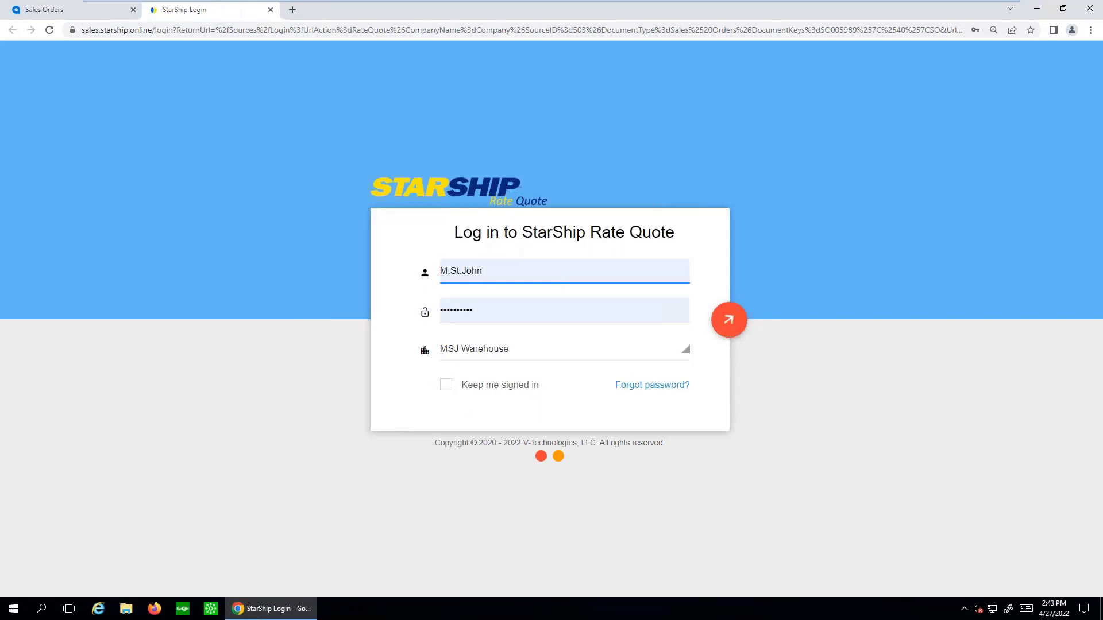
click(730, 319)
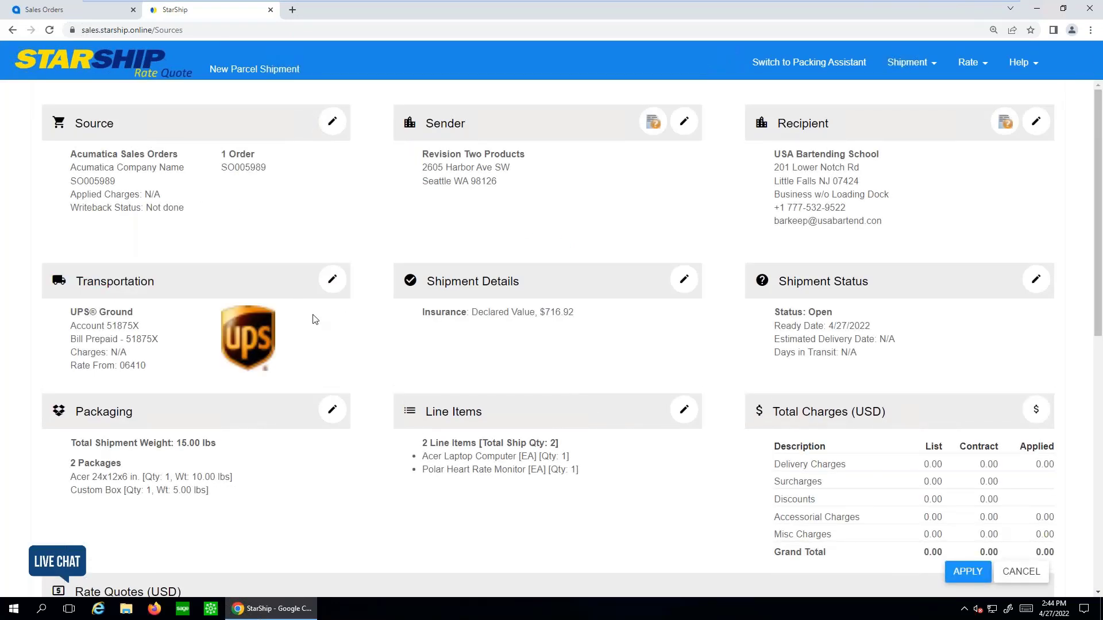
Expand the custom package's contents in the packaging section and review the Parcel Carriers rate quotes.
scroll(217, 383, down, 2)
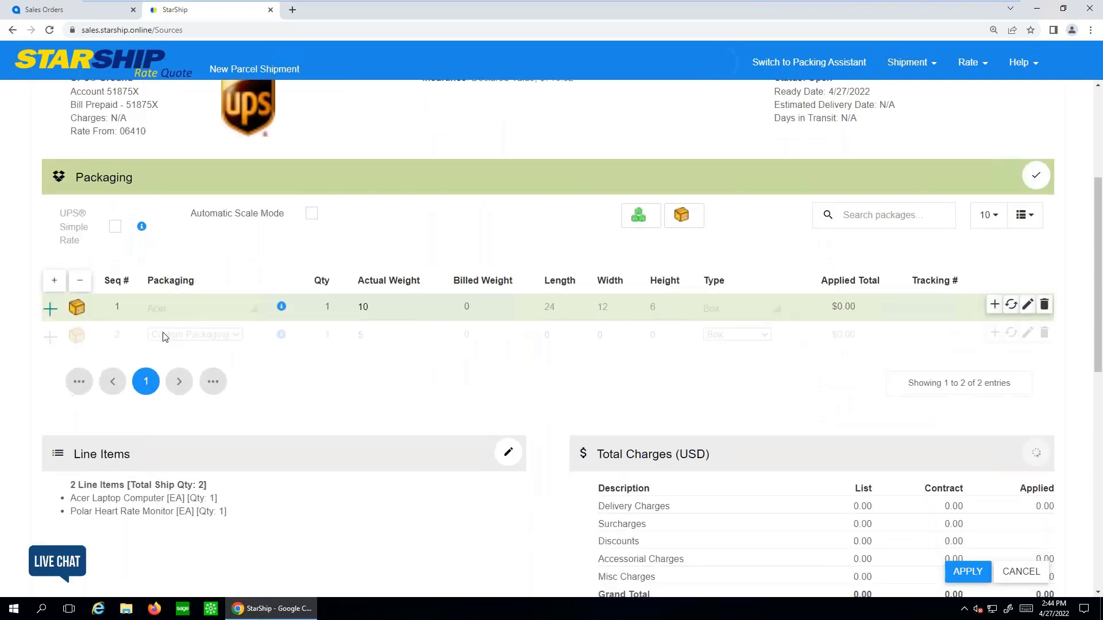
click(50, 364)
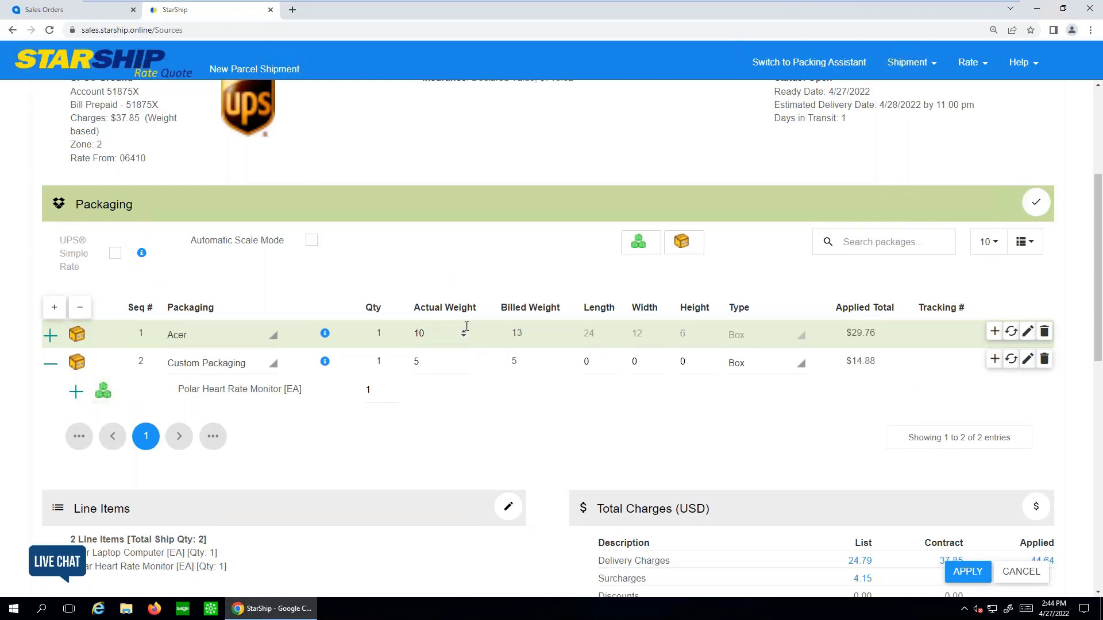
scroll(524, 354, down, 3)
scroll(335, 418, down, 4)
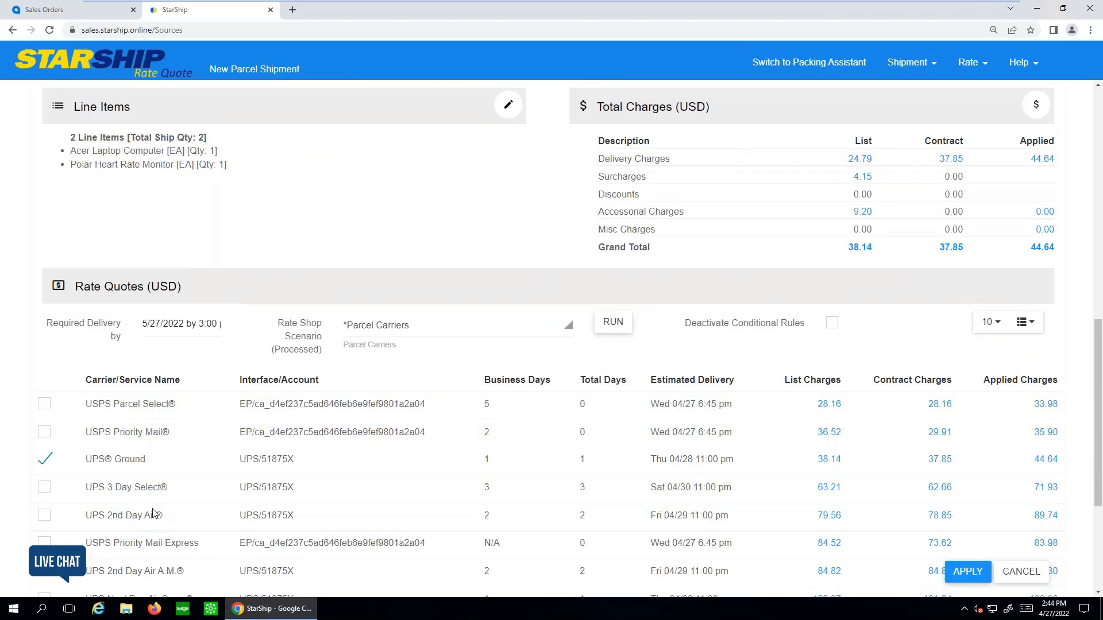
scroll(141, 546, down, 2)
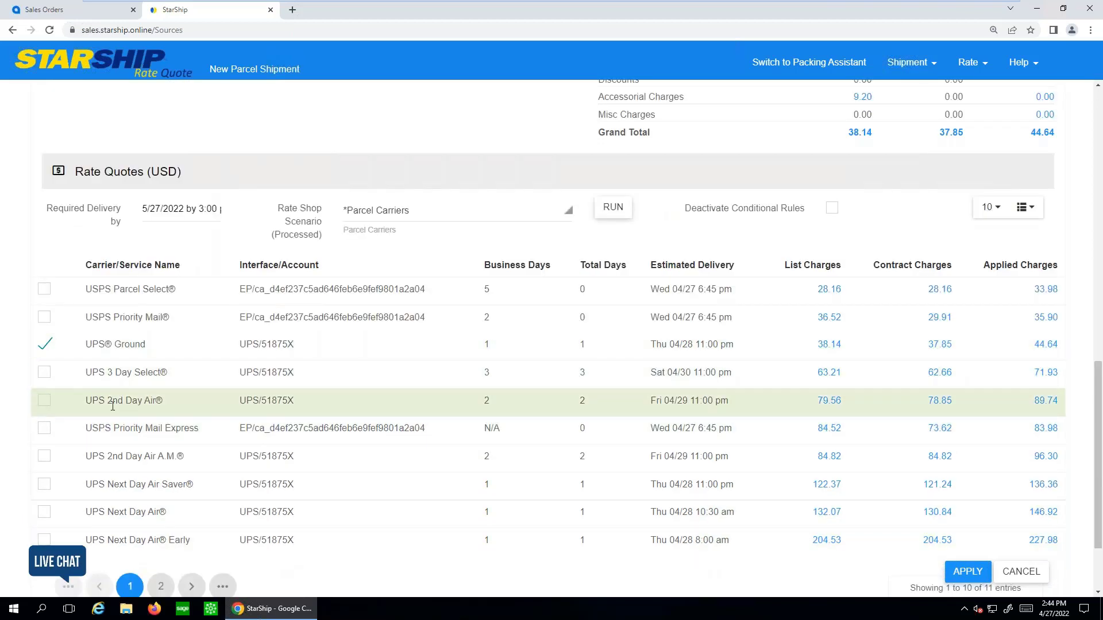
Validate the recipient's address and apply the UPS Ground rate quote to the sales order.
scroll(308, 509, up, 15)
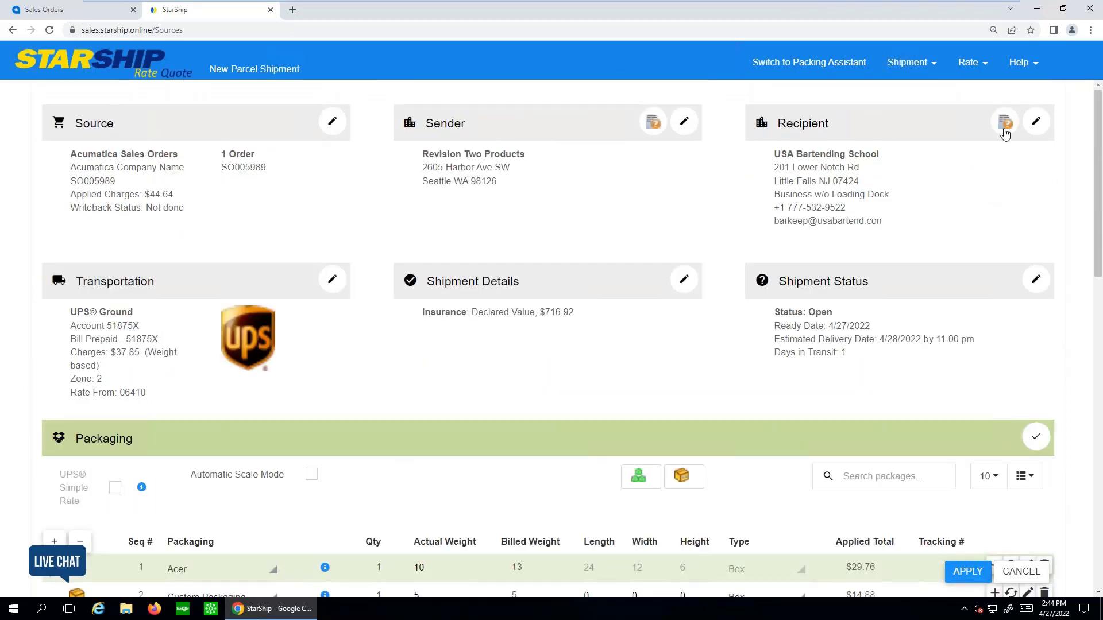
click(1004, 127)
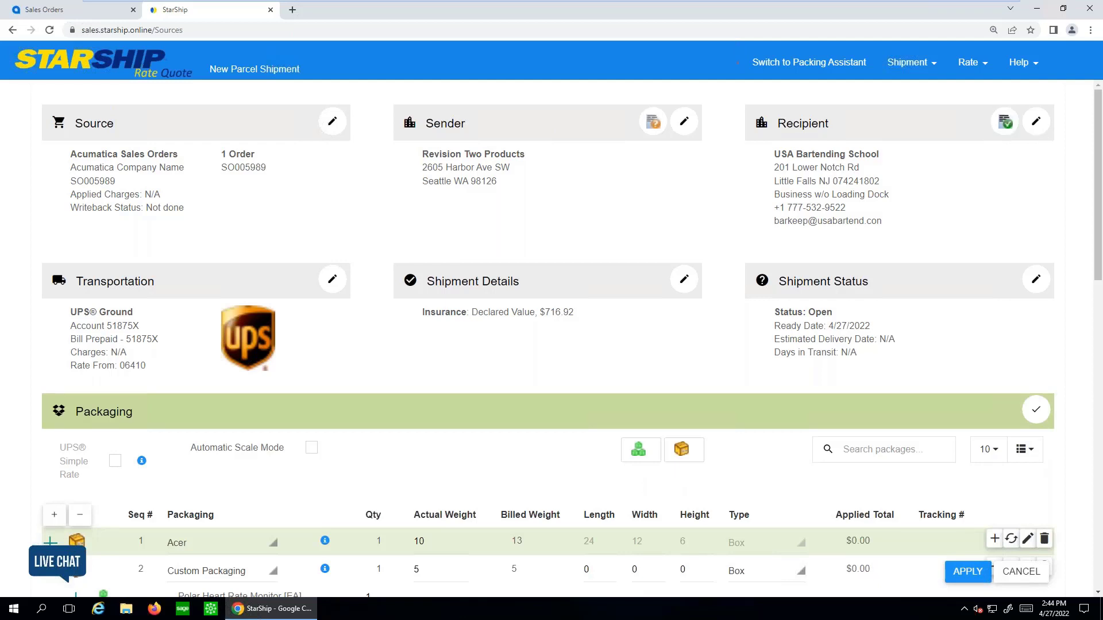
click(968, 568)
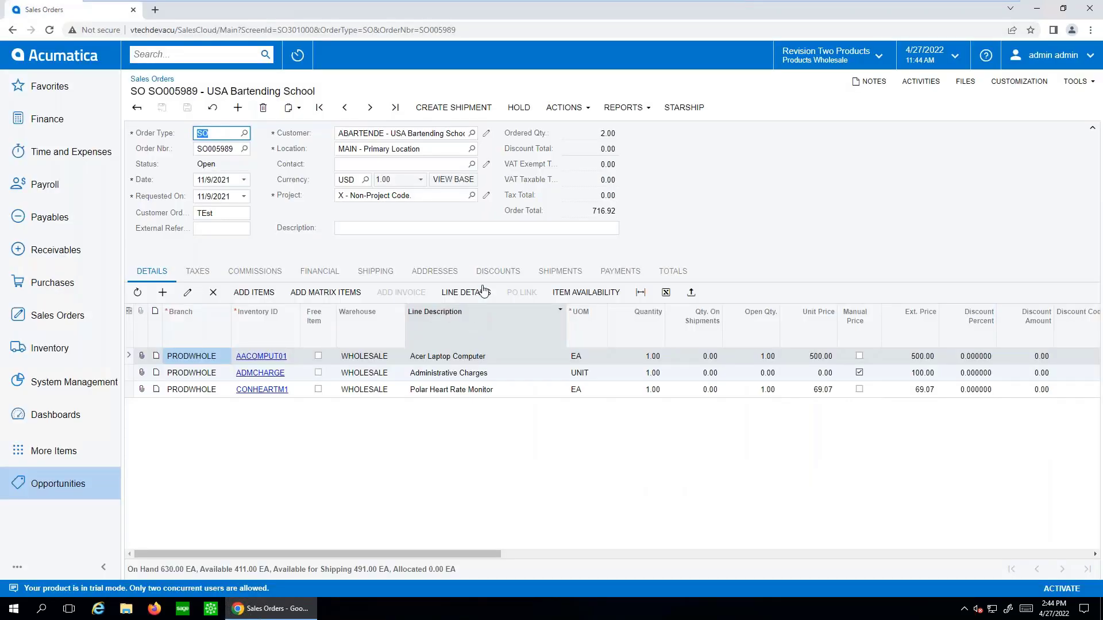
Review the sales order's shipping settings, shipments, freight cost and freight price, and ship-to and bill-to addresses.
click(375, 271)
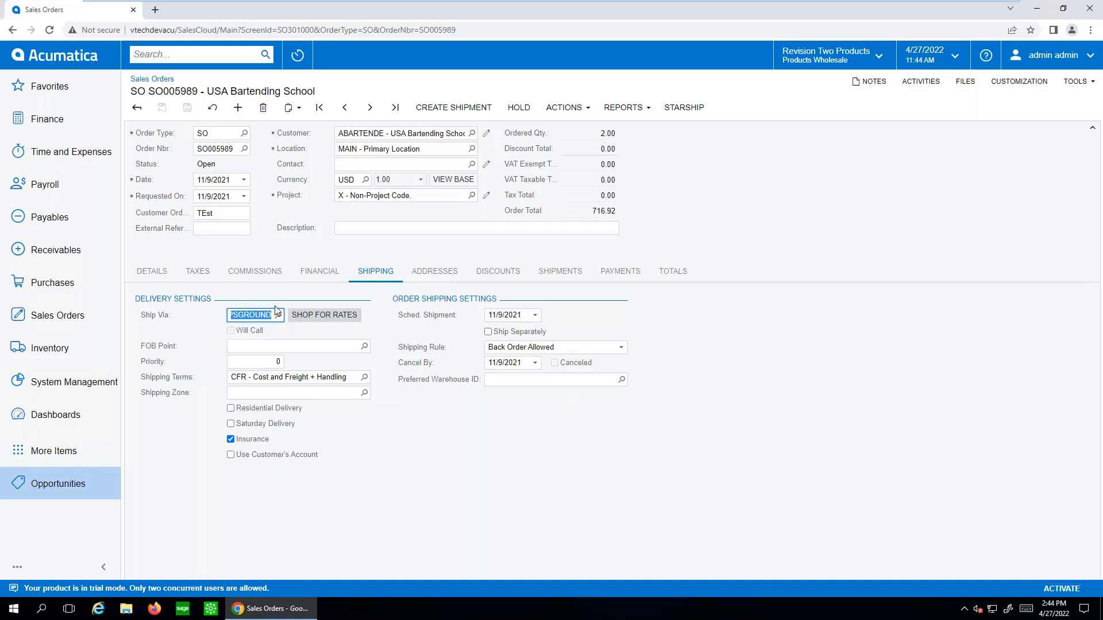
click(558, 275)
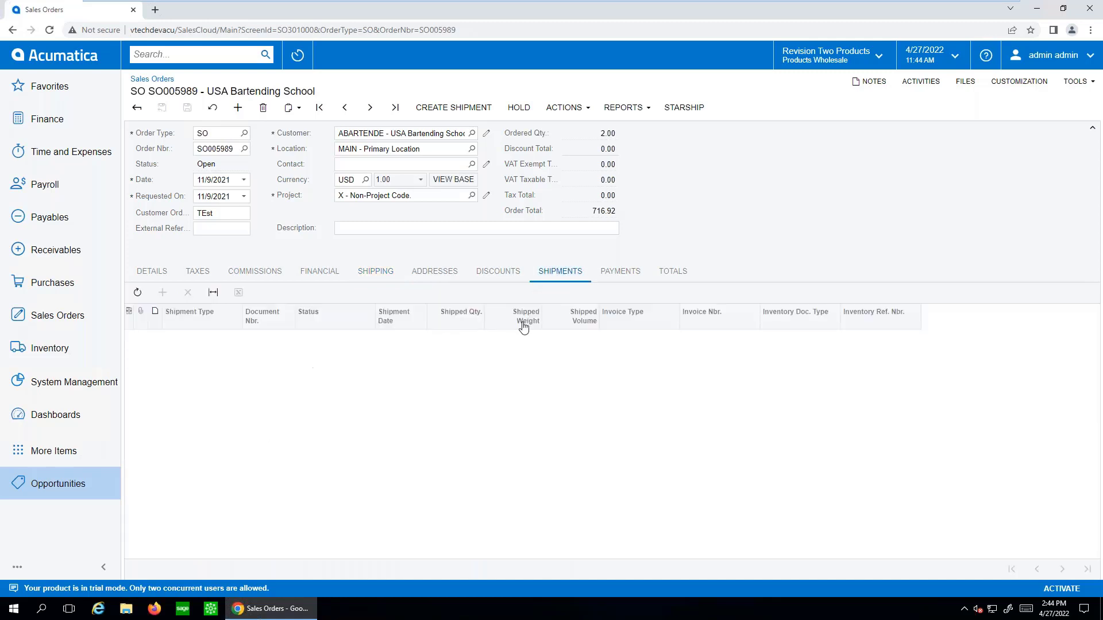
click(677, 275)
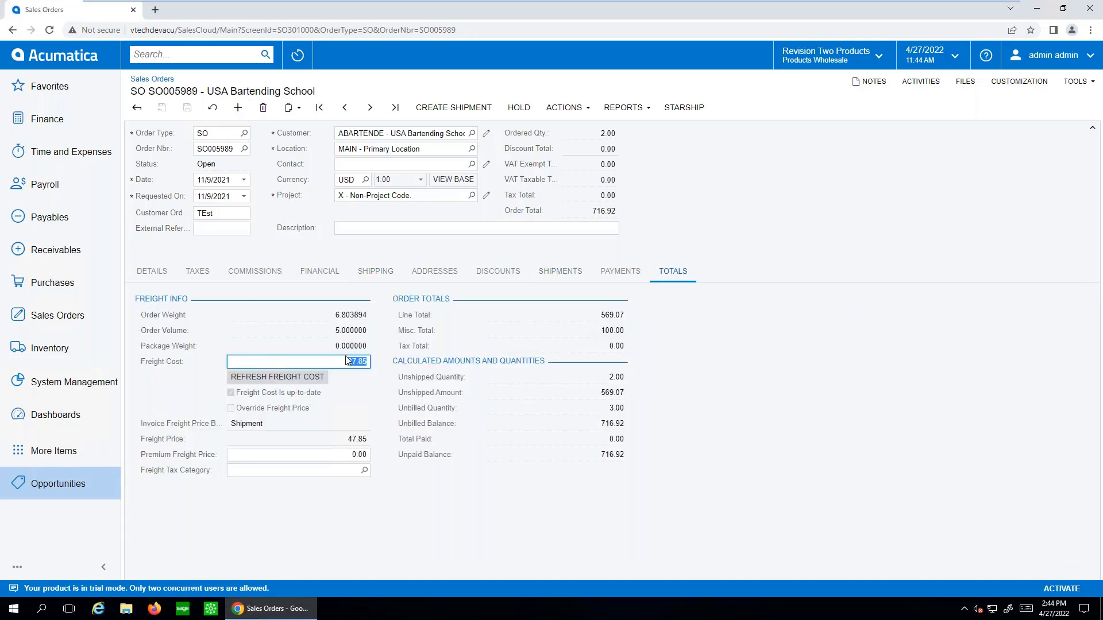
click(362, 401)
double_click(355, 438)
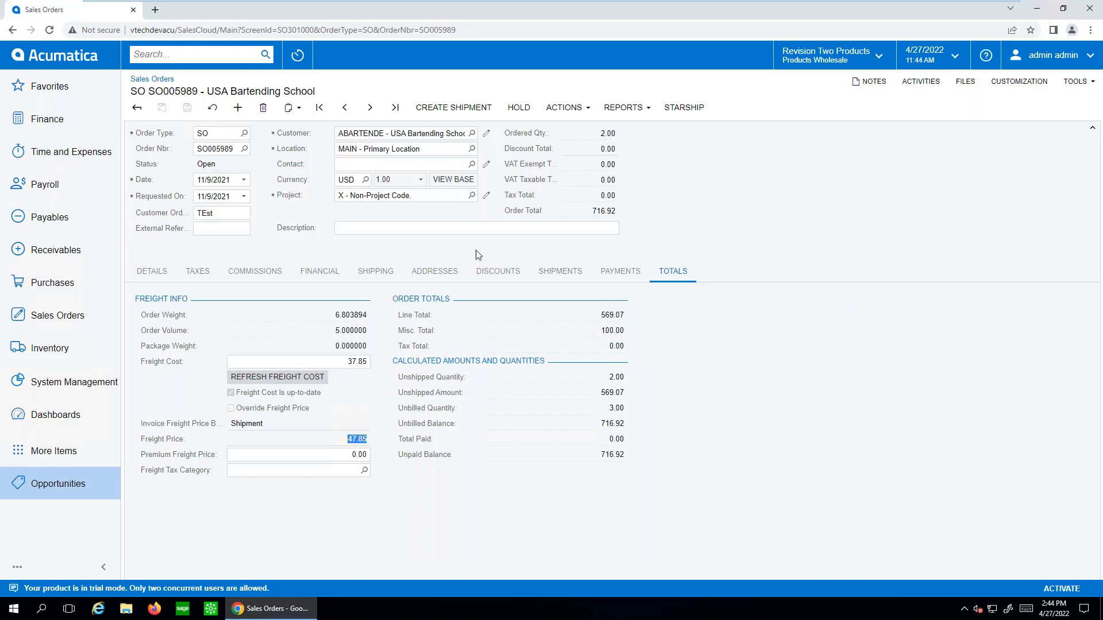
click(445, 271)
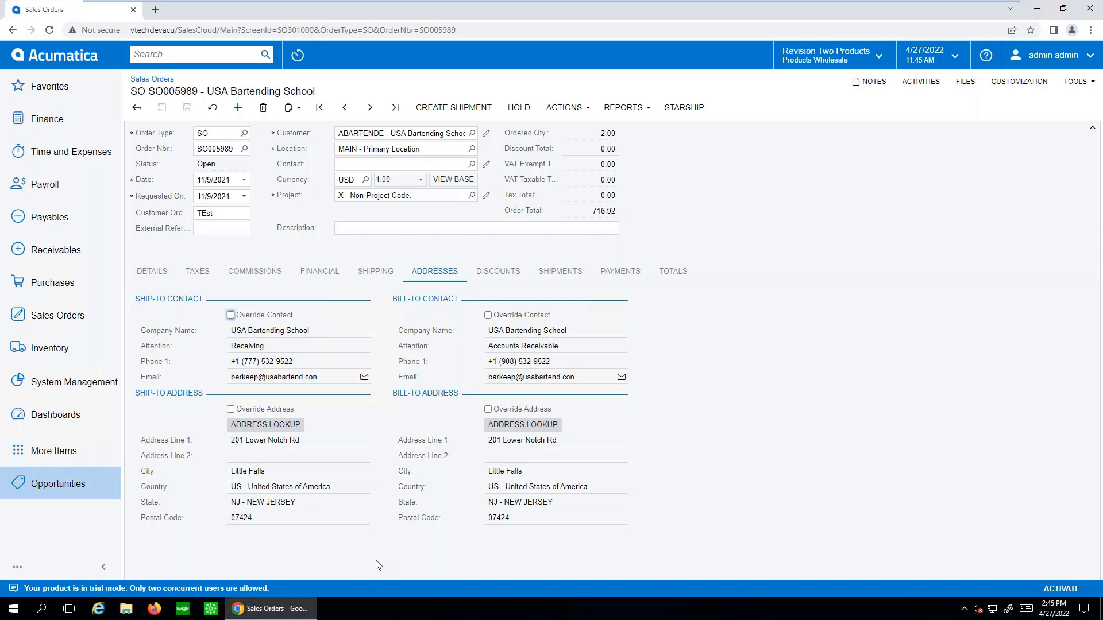
mouse_move(523, 5)
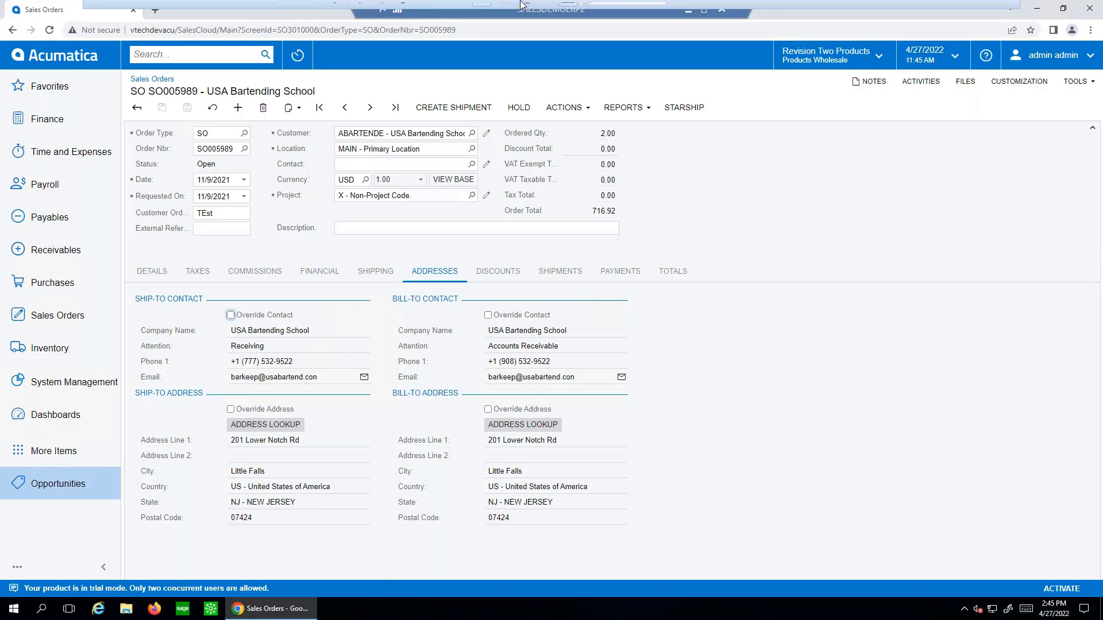